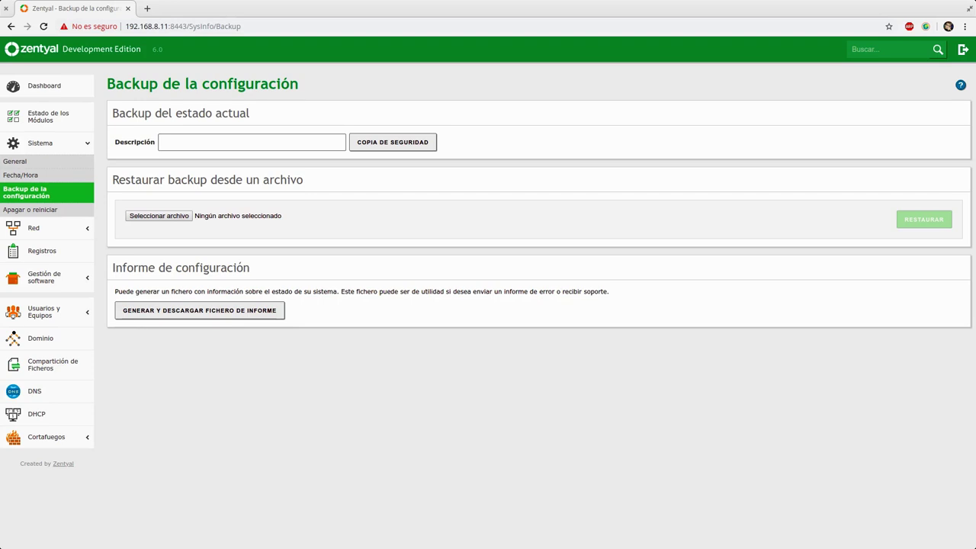
- Expand Red and open the Interfaces page, showing eth0 set to DHCP
left_click(34, 227)
left_click(46, 189)
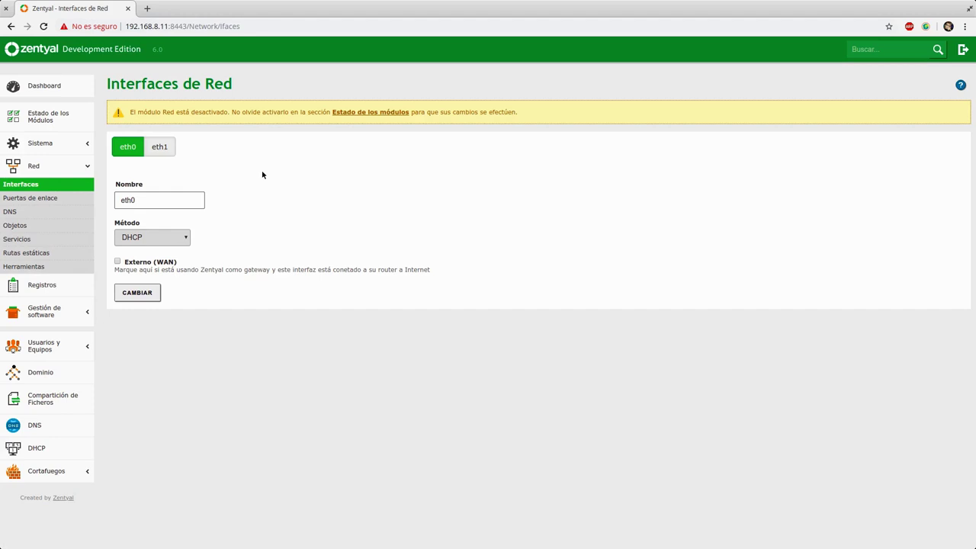
- Browse the Puertas de enlace, DNS, Objetos, Servicios and Rutas estáticas pages, returning to Objetos
left_click(53, 199)
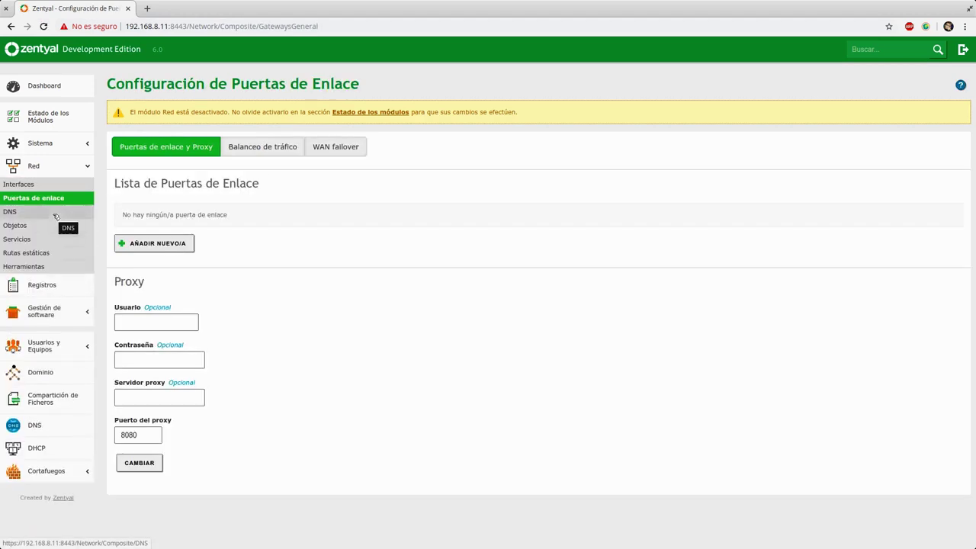
left_click(55, 214)
left_click(53, 228)
left_click(50, 241)
left_click(51, 254)
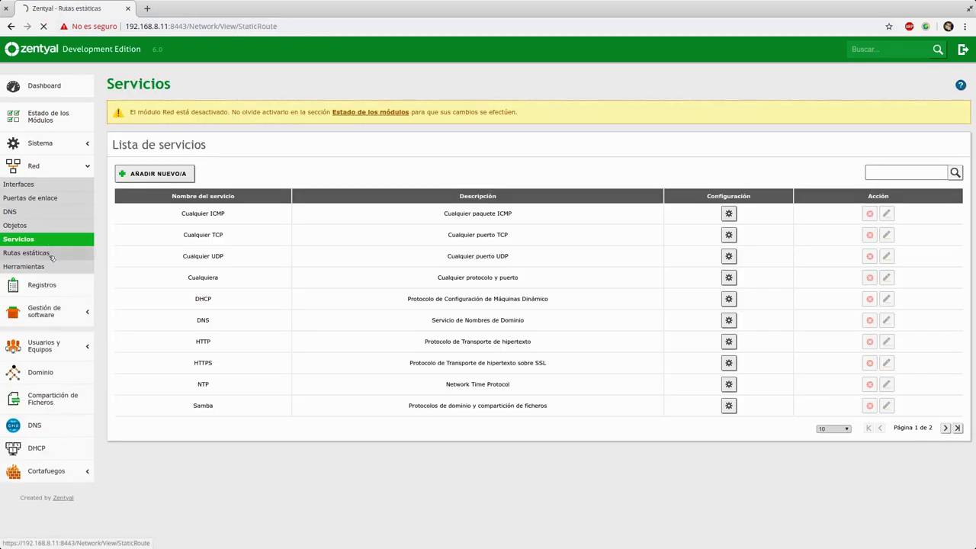
left_click(40, 226)
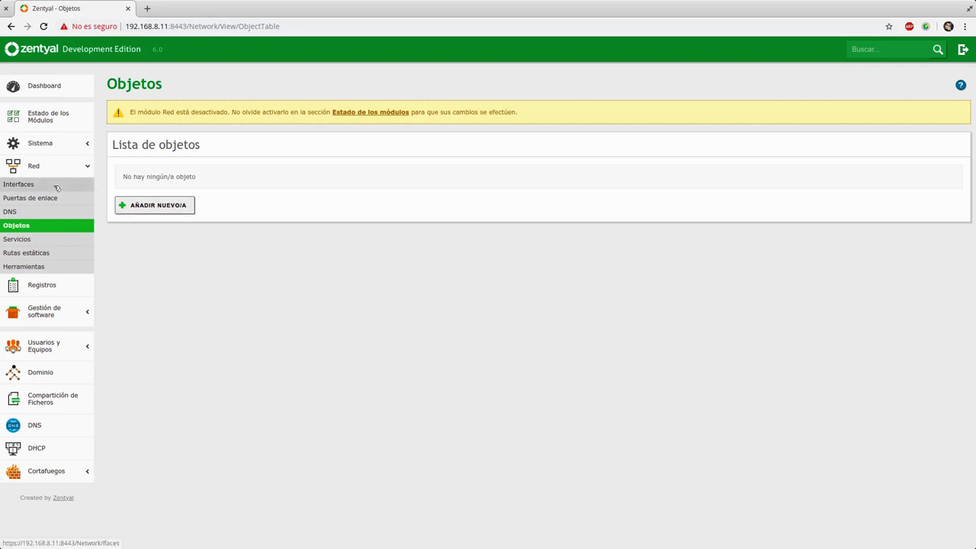
left_click(20, 183)
- Glance at eth1, then tick Externo (WAN) on eth0
left_click(159, 147)
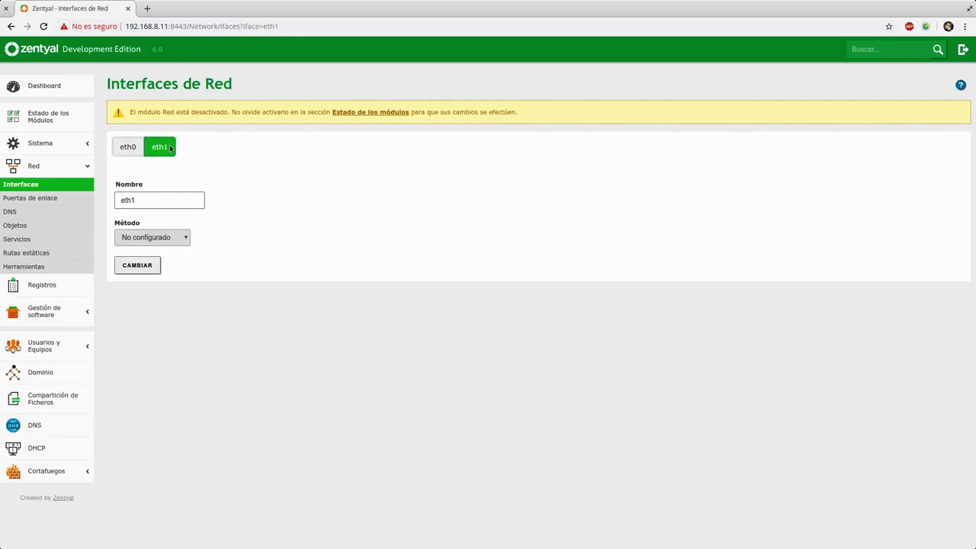
left_click(126, 146)
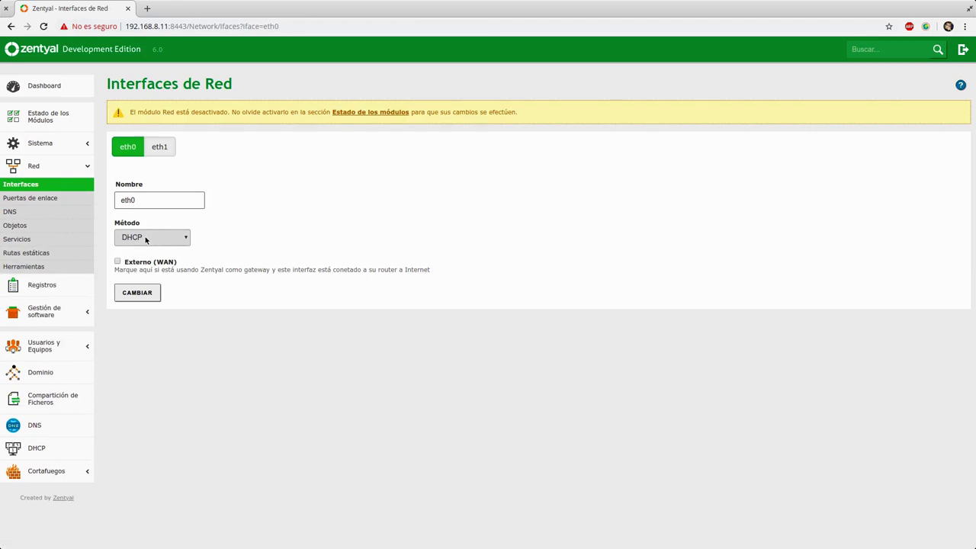
left_click(118, 263)
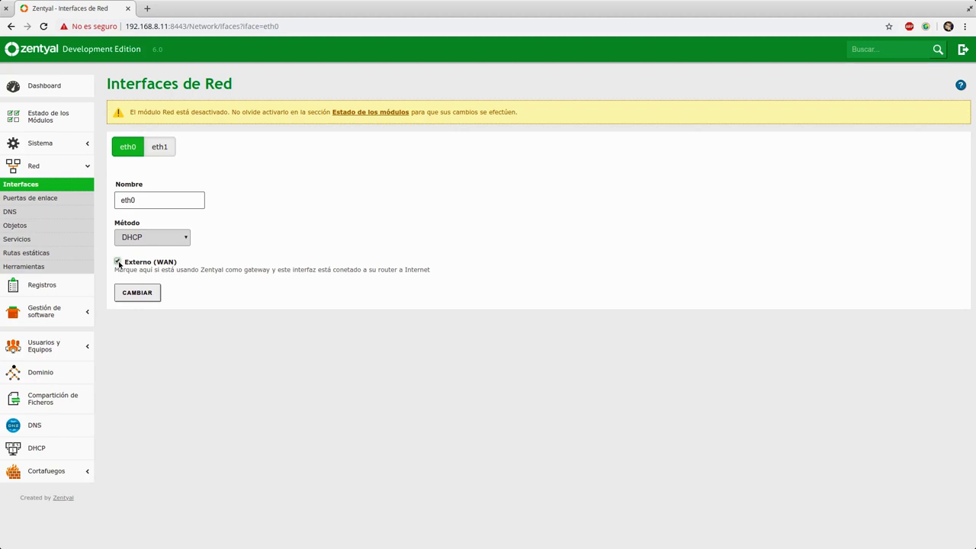
- Review eth1's connection method options, leaving it No configurado
left_click(161, 150)
left_click(155, 243)
left_click(156, 324)
left_click(155, 239)
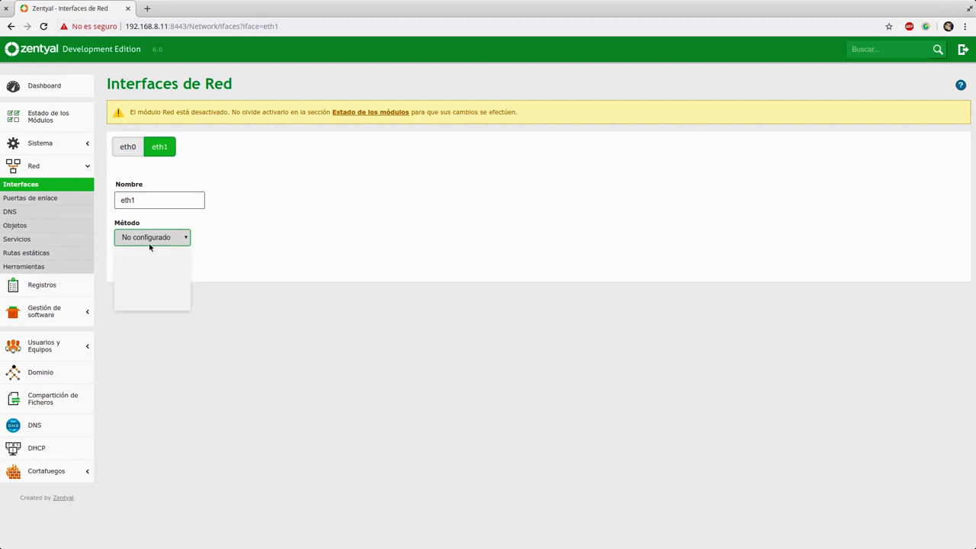
left_click(251, 250)
left_click(162, 242)
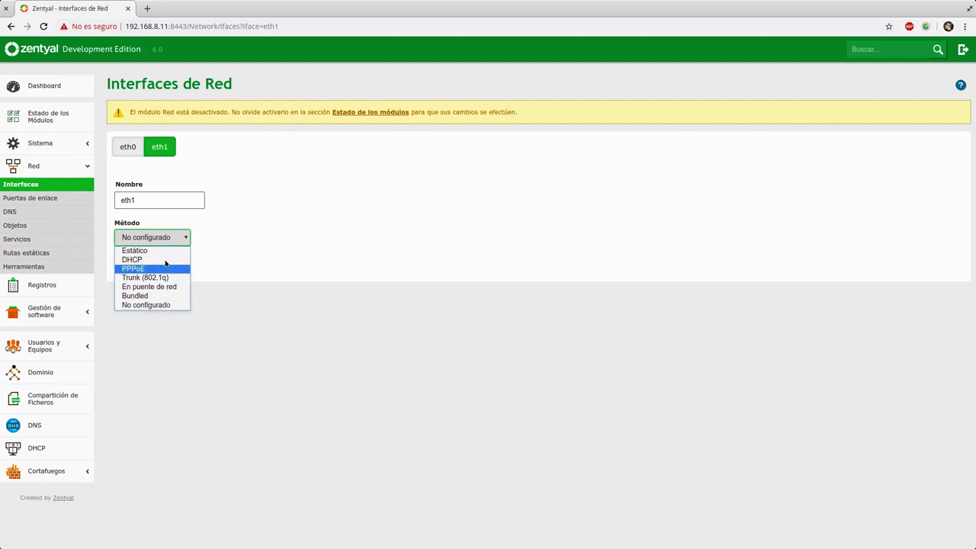
left_click(282, 244)
left_click(144, 238)
left_click(276, 248)
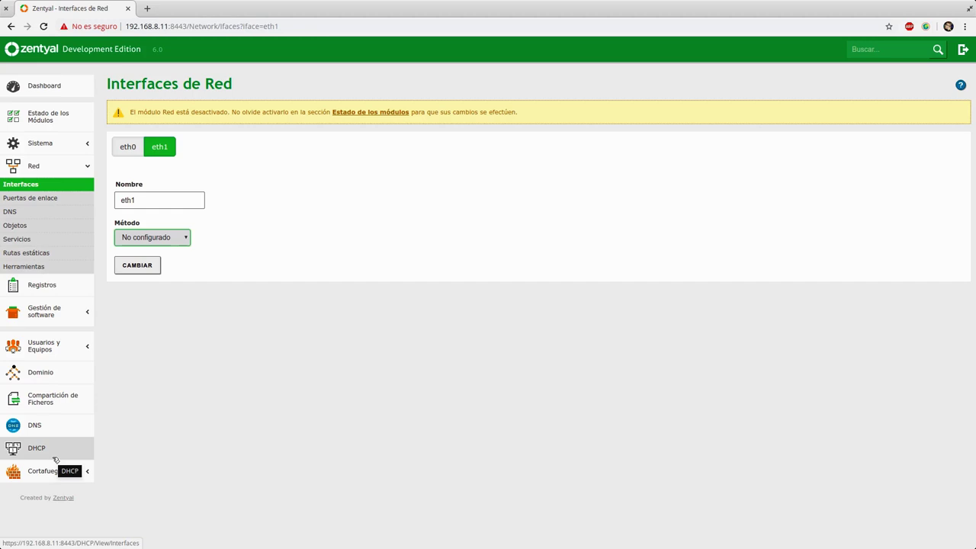
- On eth0, try the Estático, DHCP and PPPoE connection methods in turn
left_click(158, 146)
left_click(128, 146)
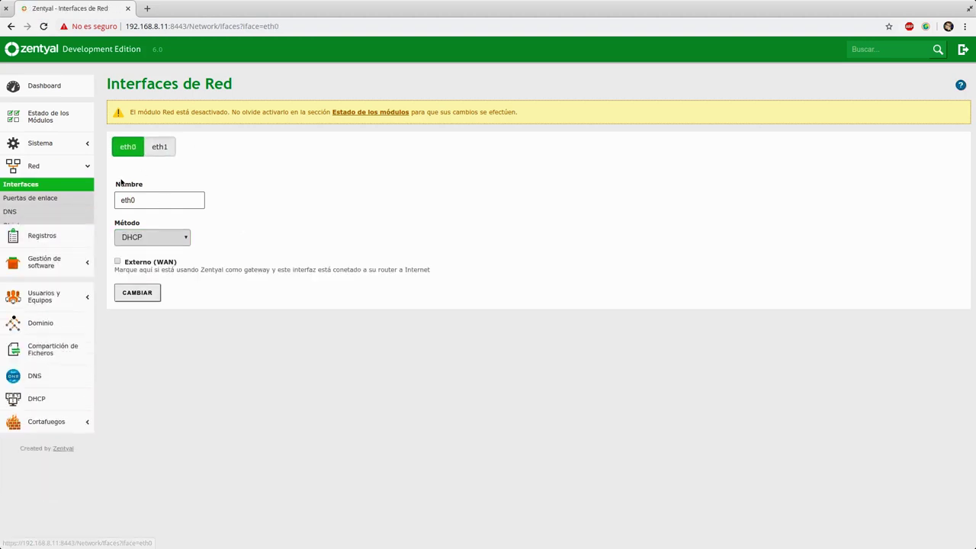
left_click(155, 238)
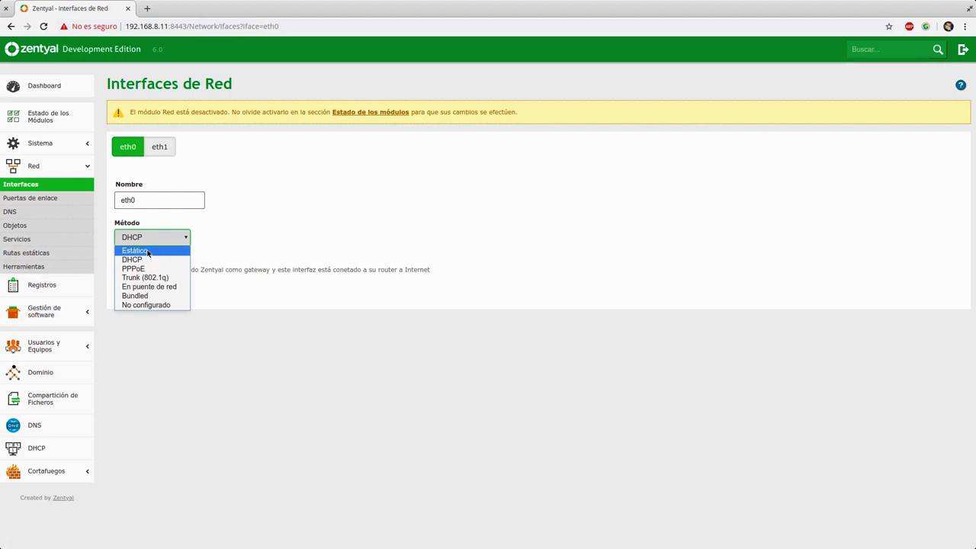
left_click(147, 252)
left_click(150, 238)
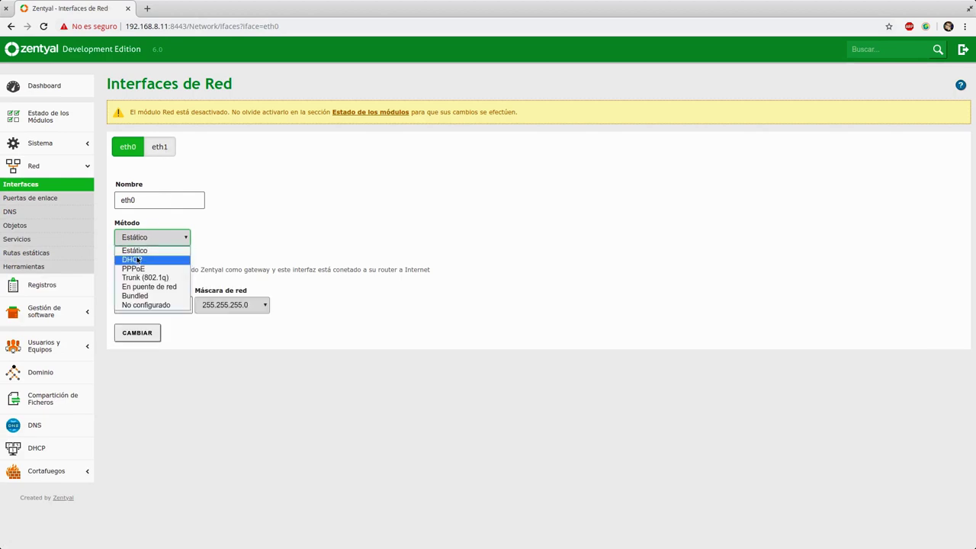
left_click(152, 260)
left_click(158, 244)
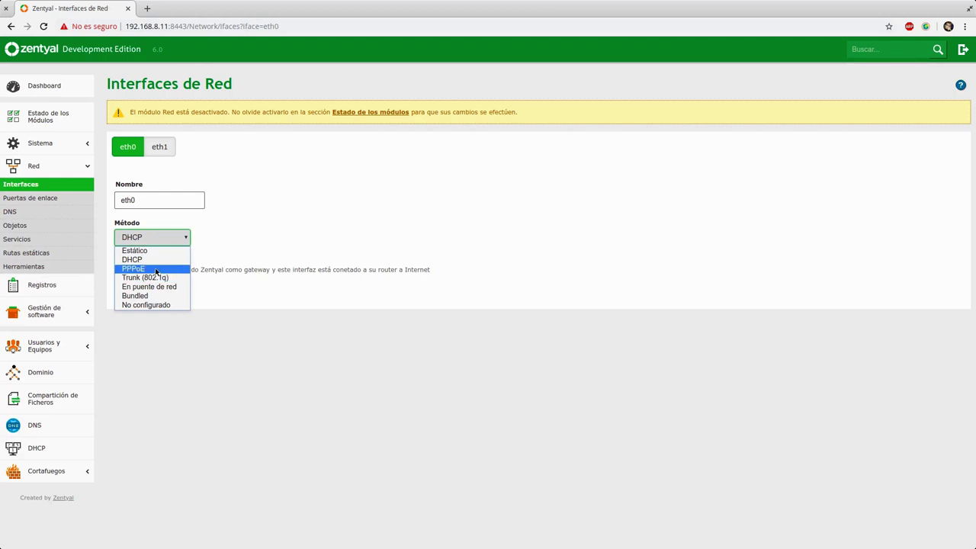
left_click(155, 270)
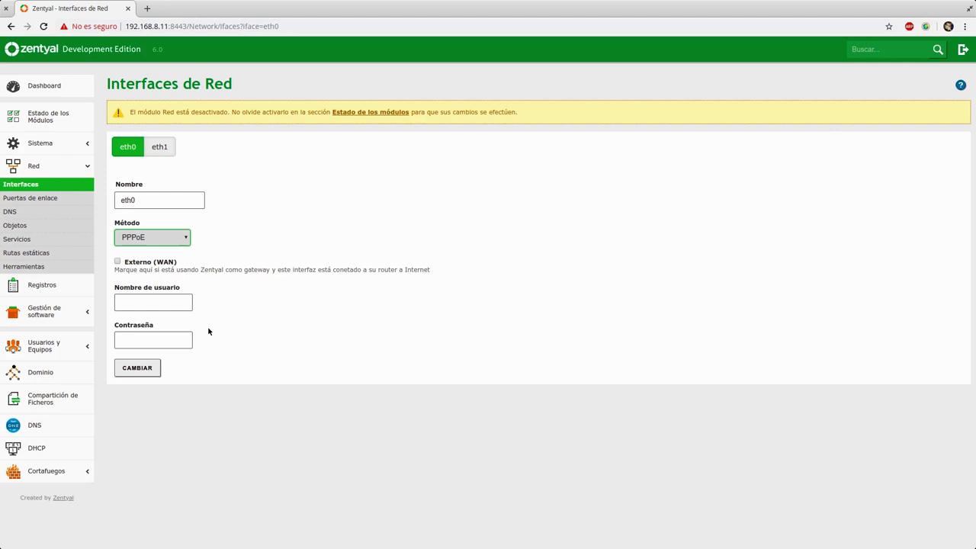
- Try Trunk (802.1q) and En puente de red, then settle eth0 on Bundled with Externo (WAN) unticked
left_click(190, 239)
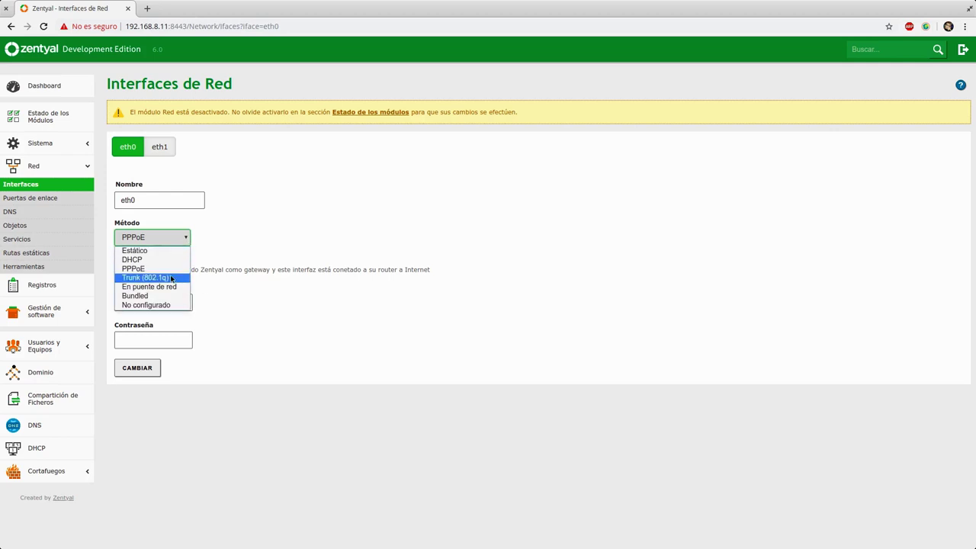
left_click(173, 279)
left_click(264, 239)
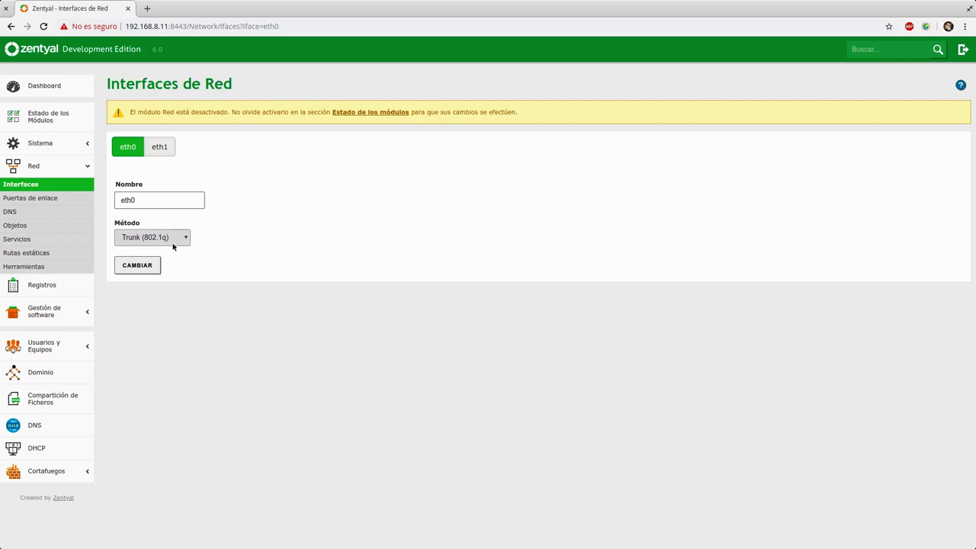
left_click(172, 243)
left_click(159, 287)
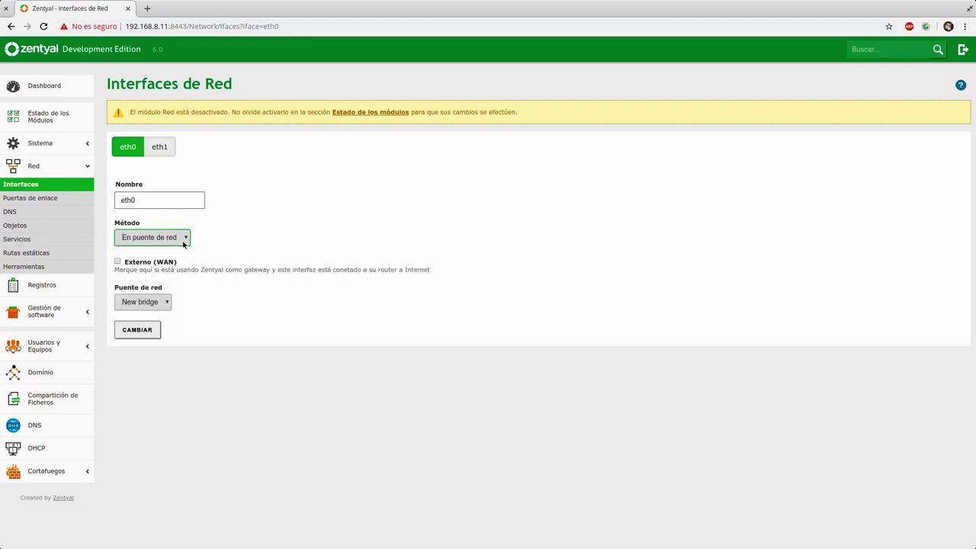
left_click(162, 302)
left_click(229, 304)
left_click(134, 302)
left_click(218, 311)
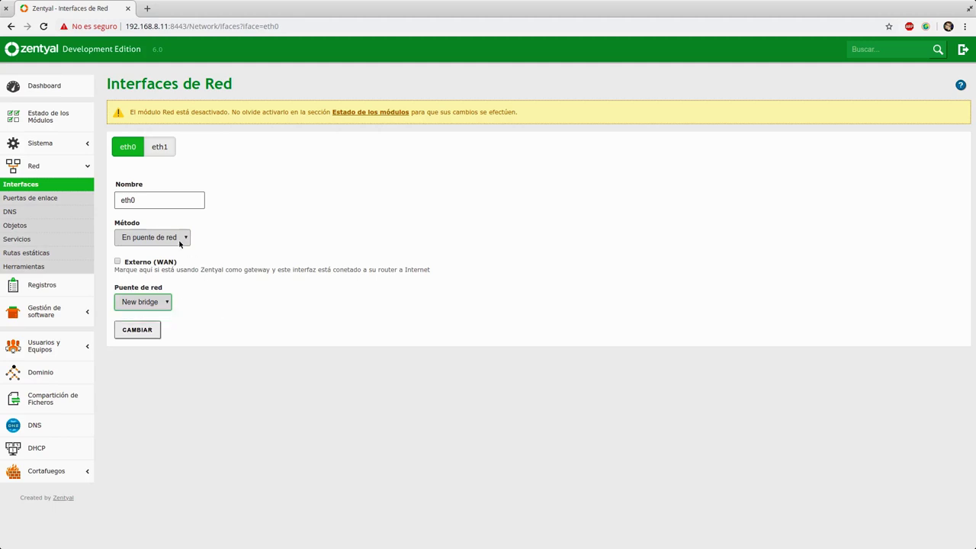
left_click(186, 243)
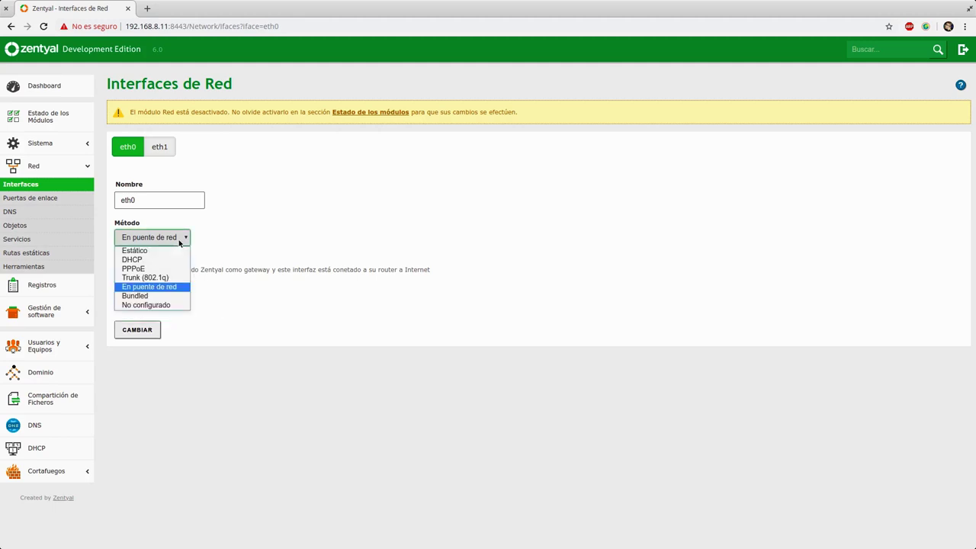
left_click(325, 272)
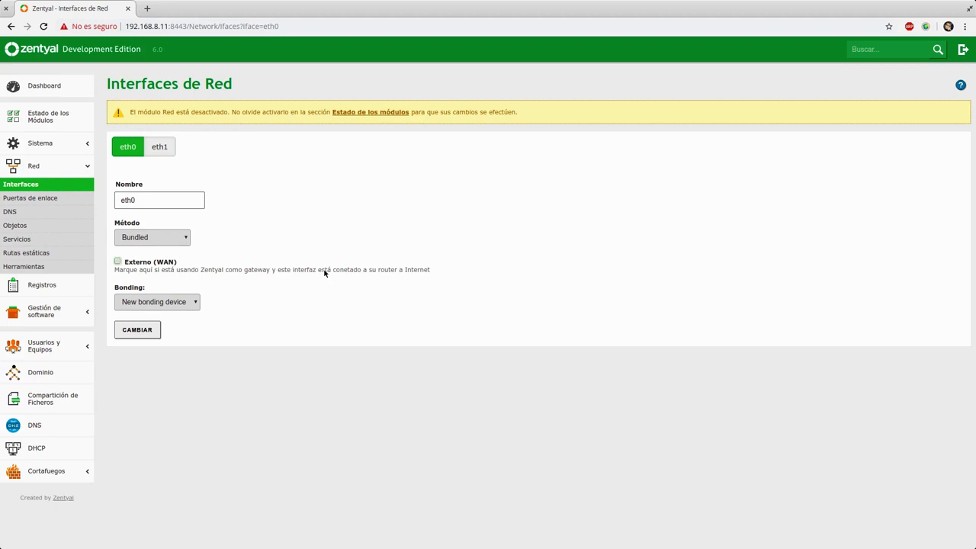
double_click(324, 270)
left_click(167, 303)
left_click(175, 313)
- Return eth0 to DHCP with Externo (WAN) ticked, then open Cortafuegos > Filtrado de paquetes
left_click(162, 238)
left_click(181, 304)
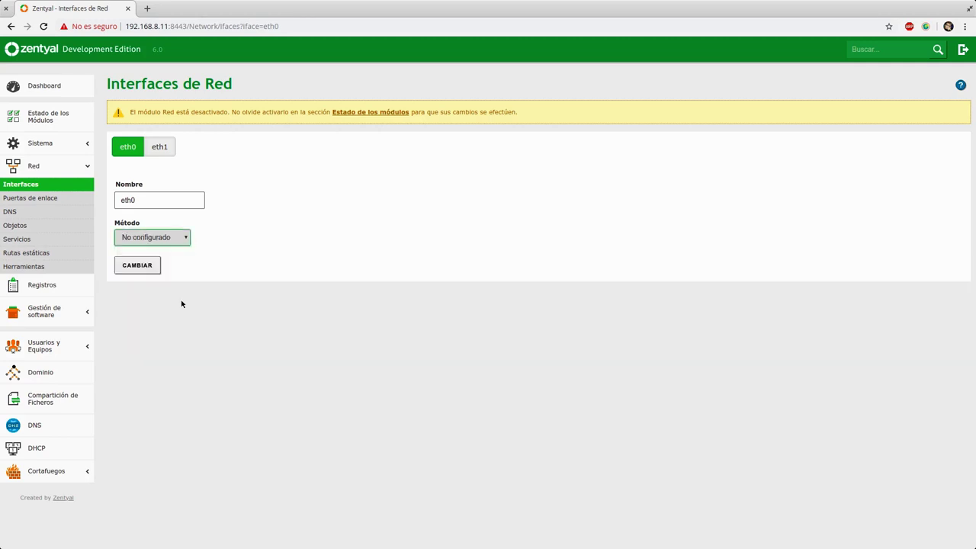
left_click(153, 237)
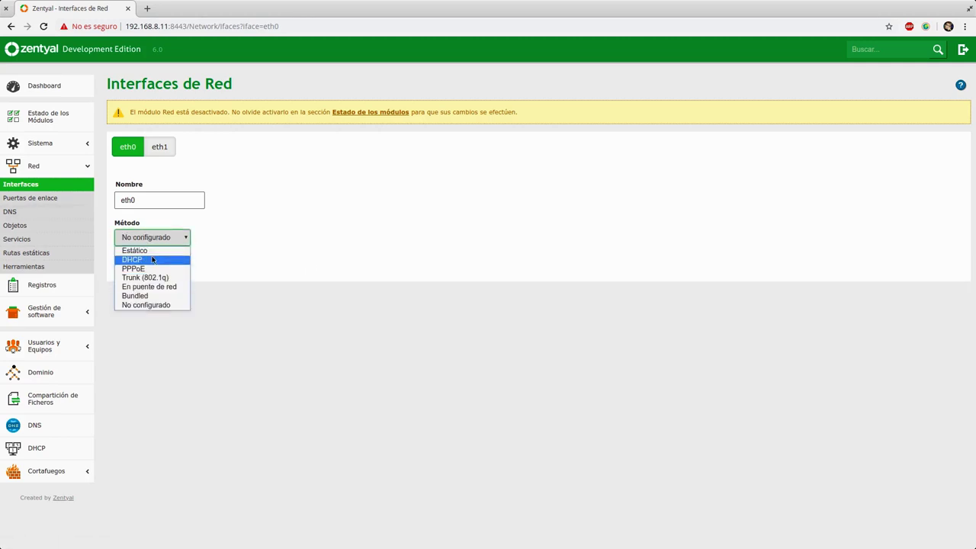
left_click(150, 260)
left_click(118, 261)
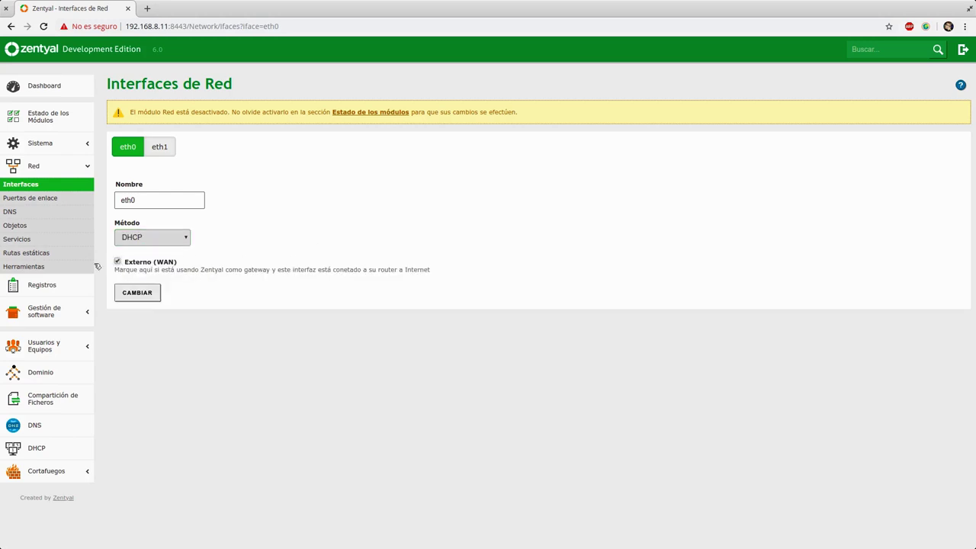
left_click(46, 470)
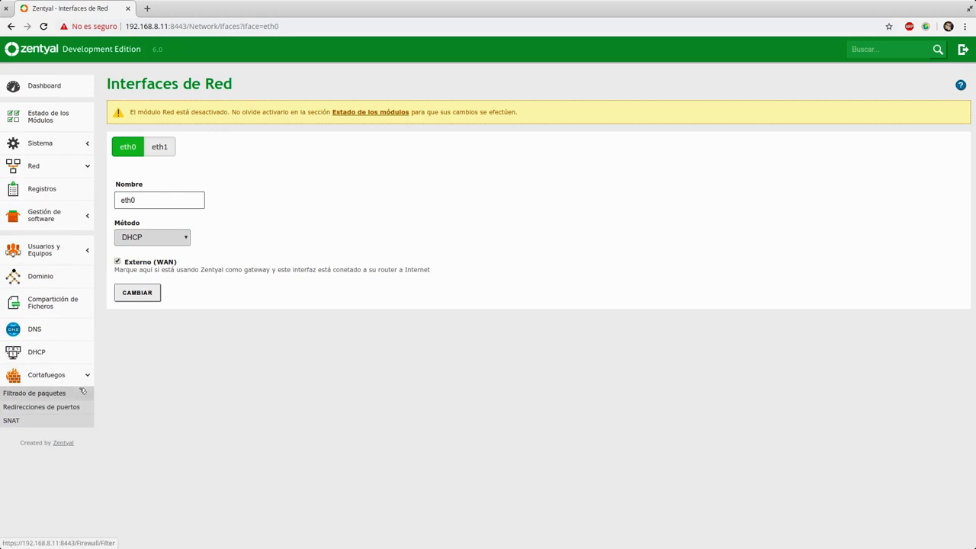
left_click(38, 393)
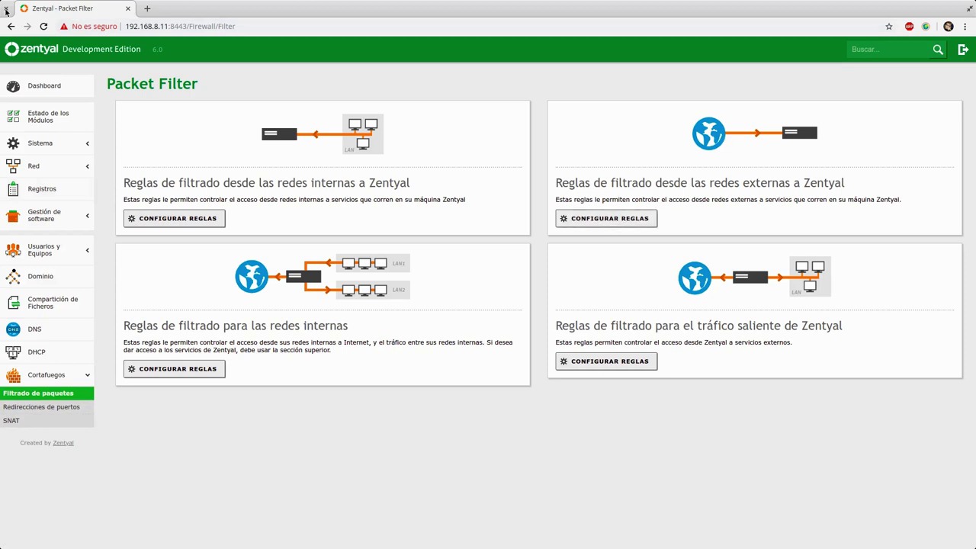
- Open the 'Reglas de filtrado desde las redes externas a Zentyal' rules list
left_click_drag(186, 27, 125, 27)
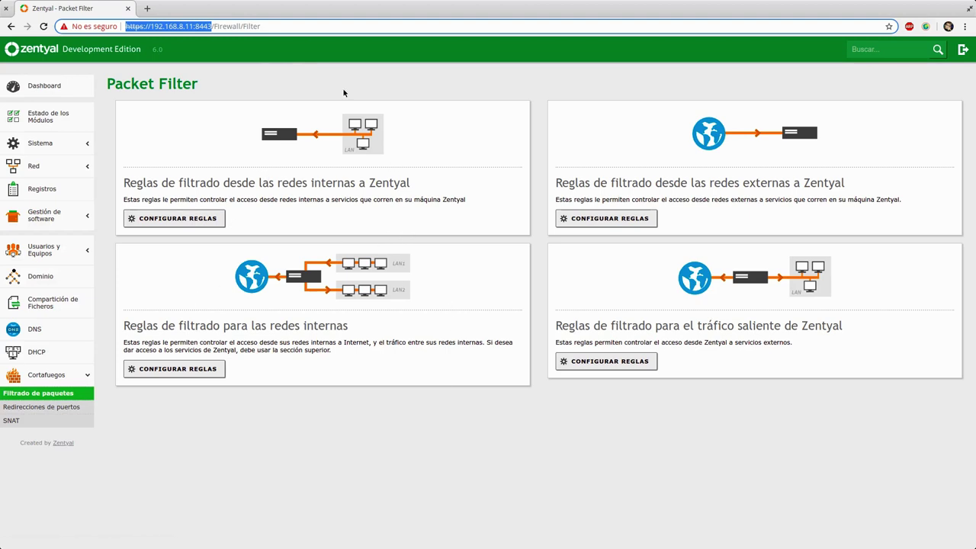
left_click(610, 218)
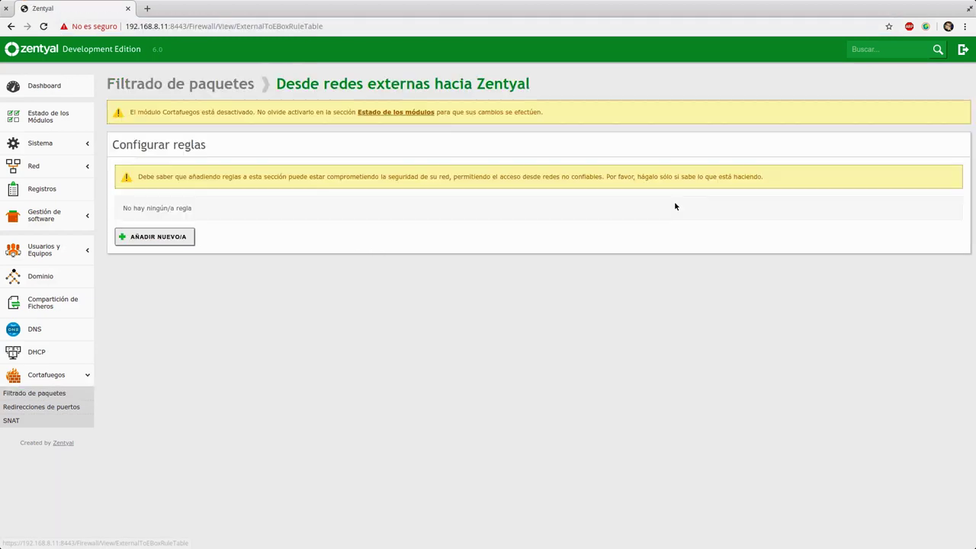
- Start a new rule with any origin, service Administración Web de Zentyal, description 'Remote Admin'
left_click(144, 237)
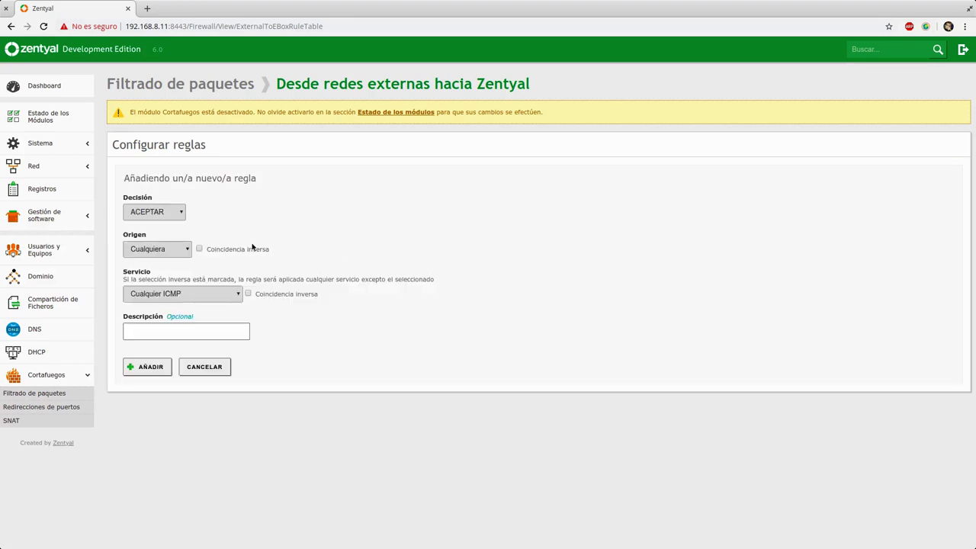
left_click(162, 252)
left_click(173, 266)
left_click(188, 296)
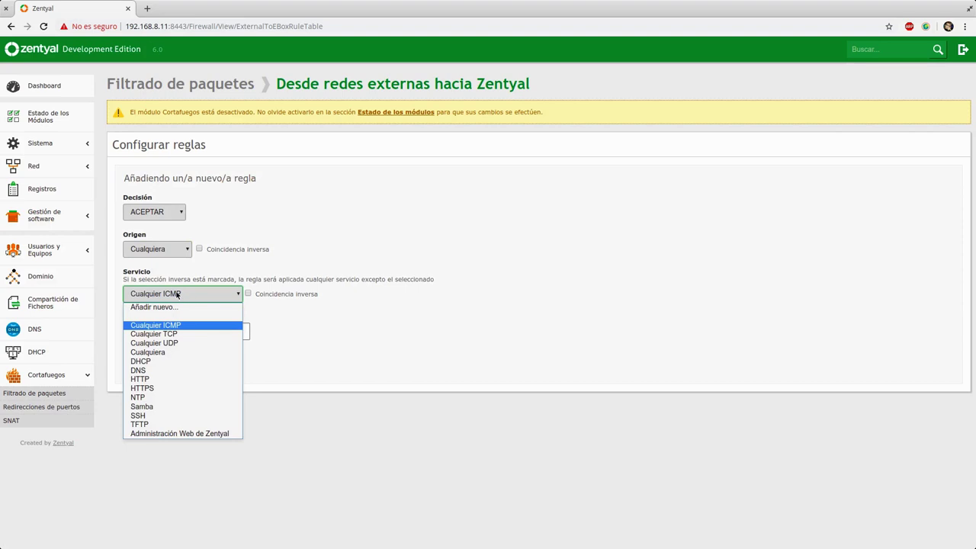
left_click(214, 433)
left_click(199, 333)
type("Remote Admin")
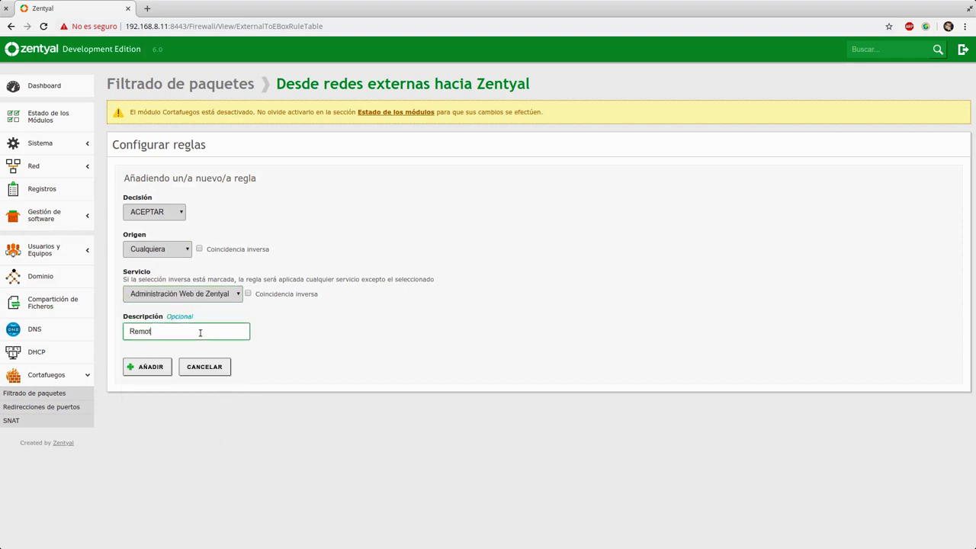
- Try MAC, IP and object source types, revert the source to Cualquiera, and add the rule
left_click(182, 252)
left_click(163, 279)
left_click(157, 249)
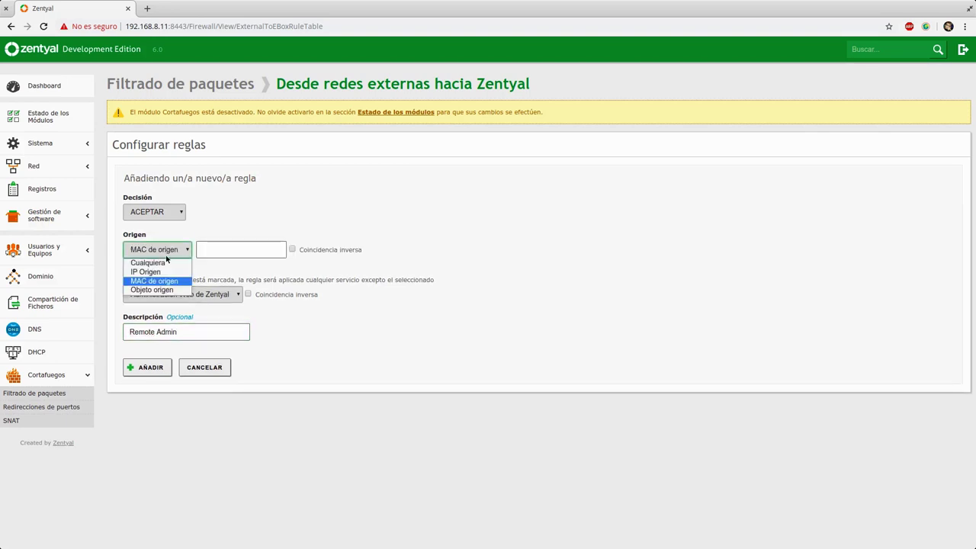
left_click(152, 266)
left_click(213, 251)
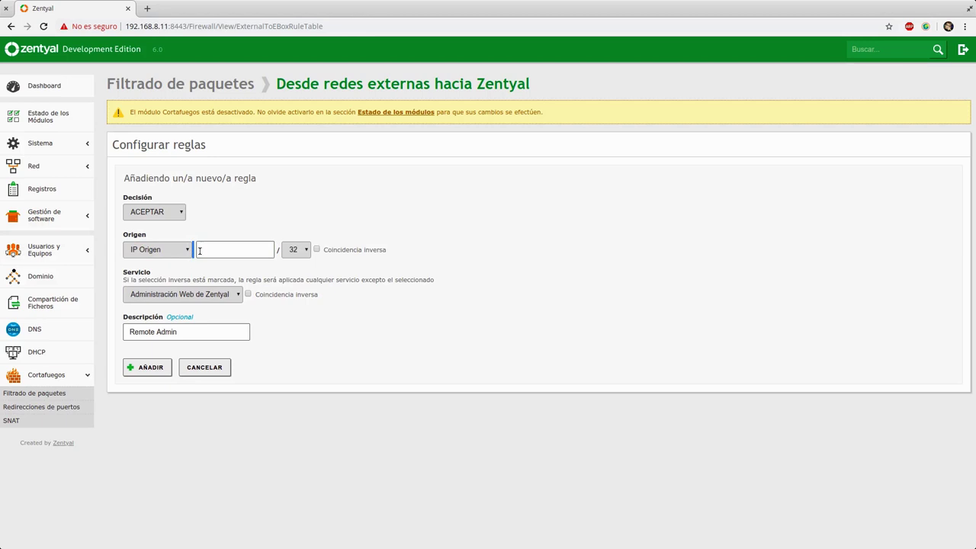
left_click(170, 254)
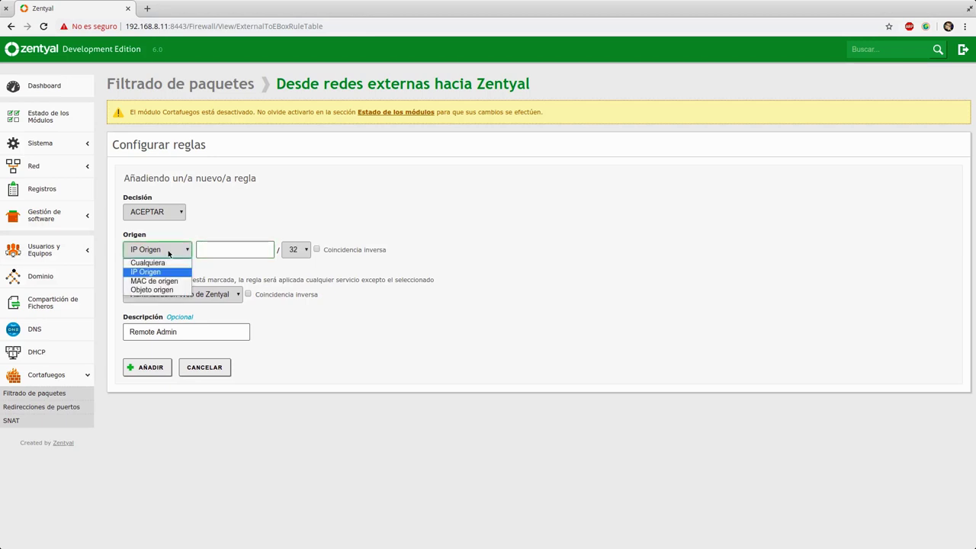
left_click(152, 290)
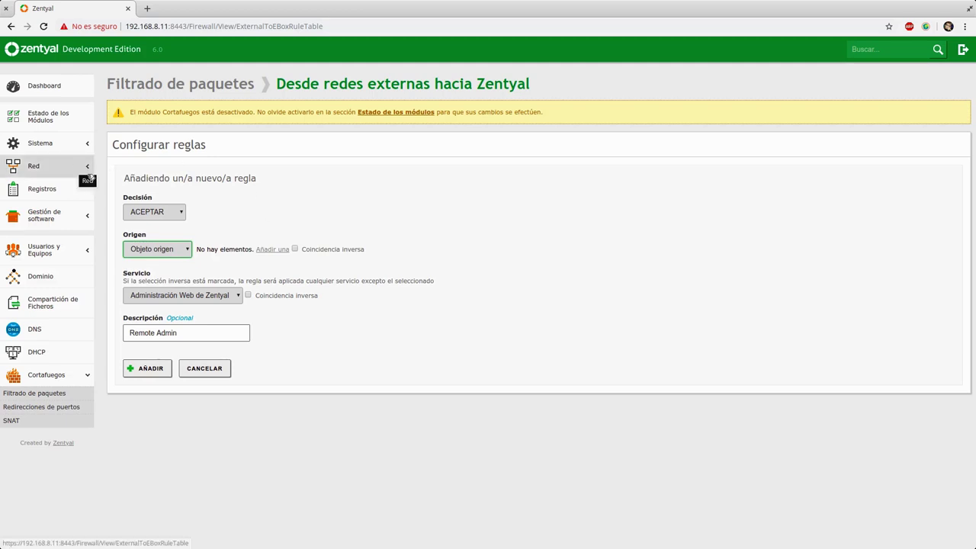
left_click(134, 253)
left_click(191, 263)
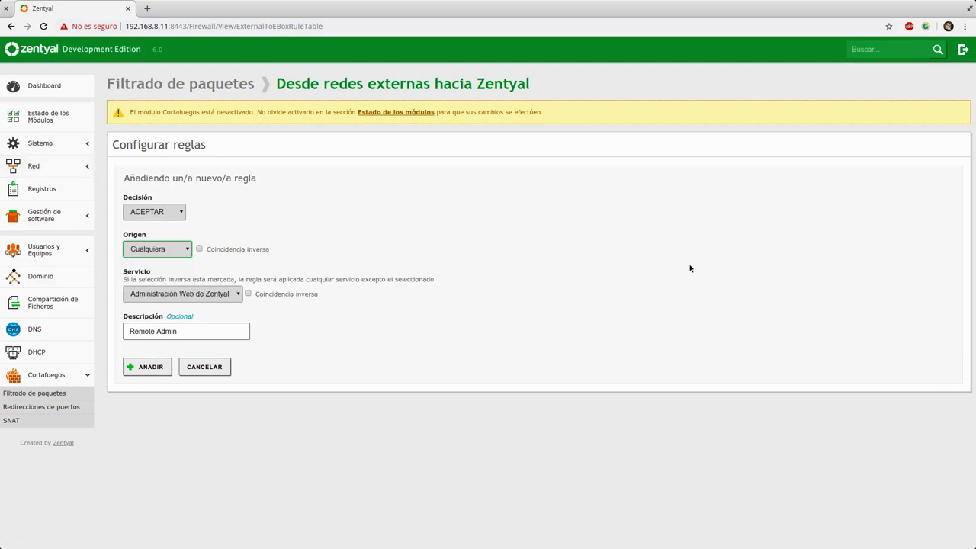
left_click(150, 366)
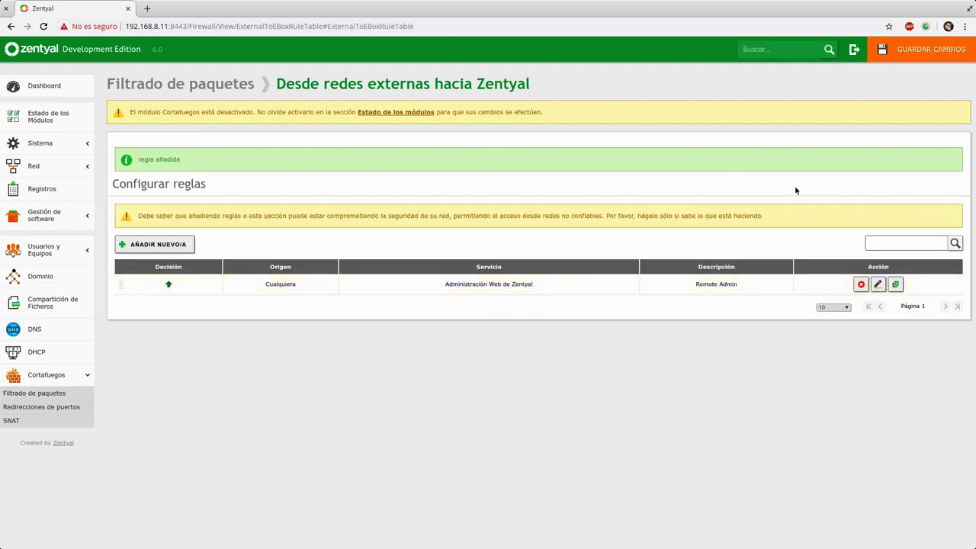
- Save the pending changes and dismiss the Cambios guardados confirmation
left_click(892, 50)
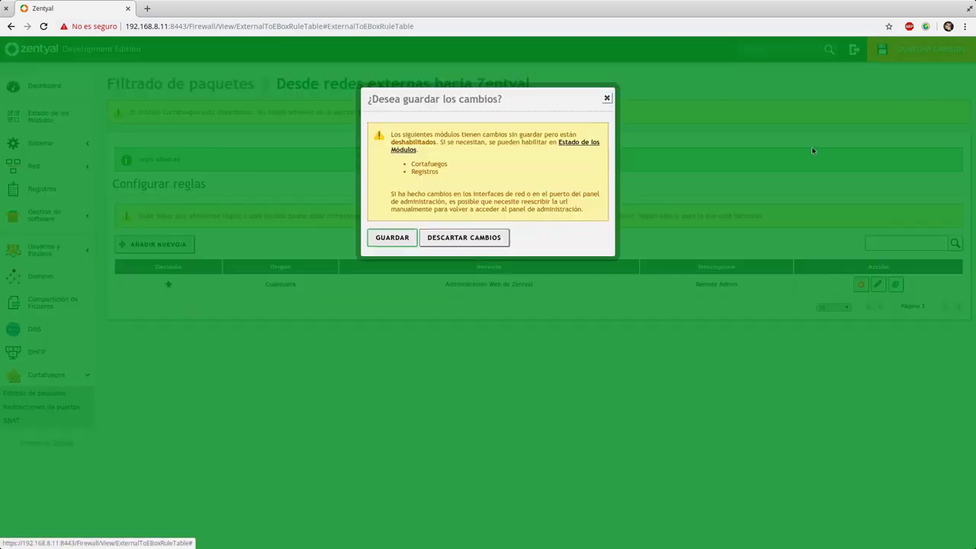
left_click(389, 237)
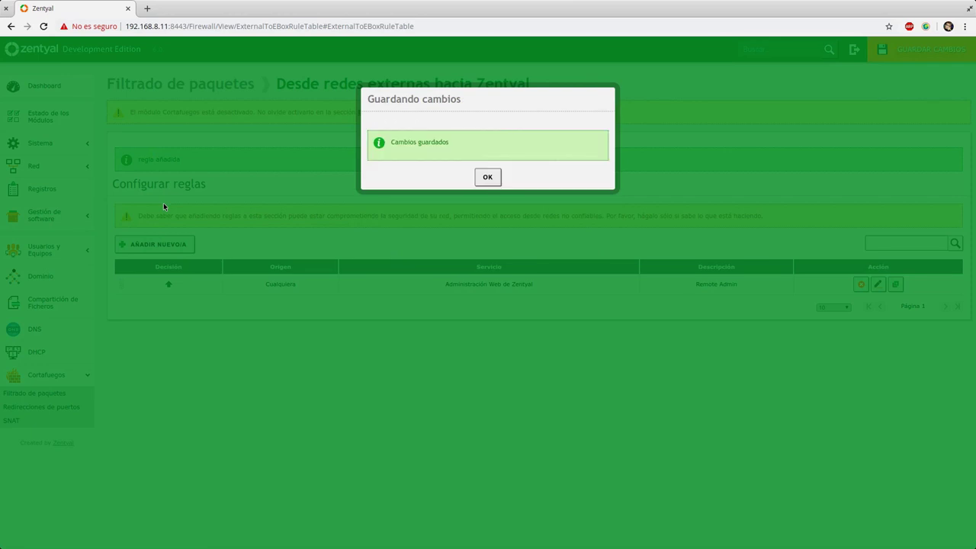
left_click(496, 177)
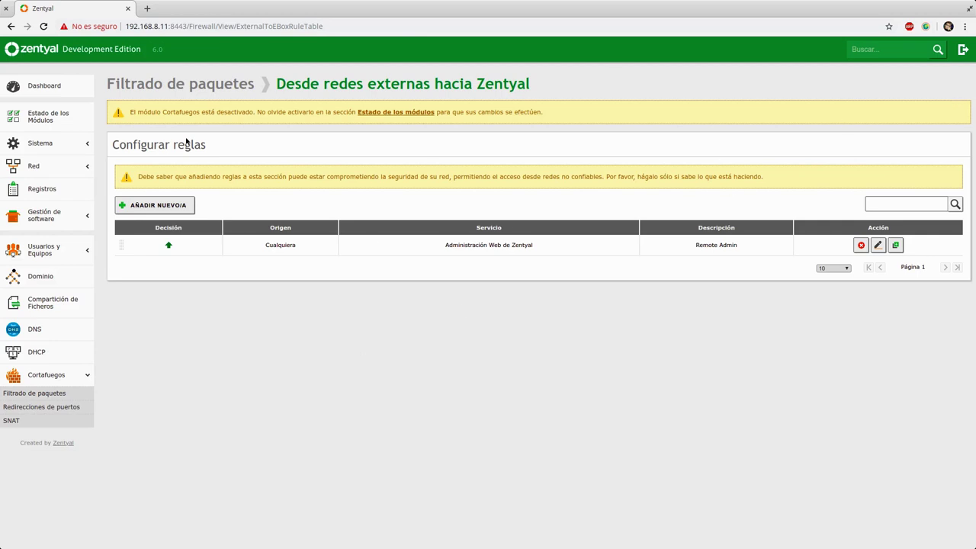
- On Red > Interfaces, tick Externo (WAN) for eth0 and apply with CAMBIAR
left_click(73, 175)
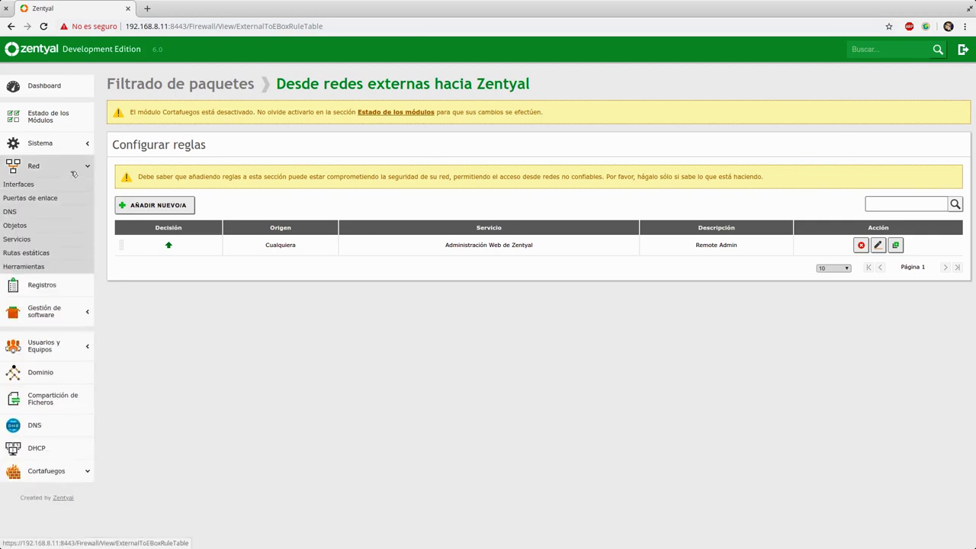
left_click(57, 186)
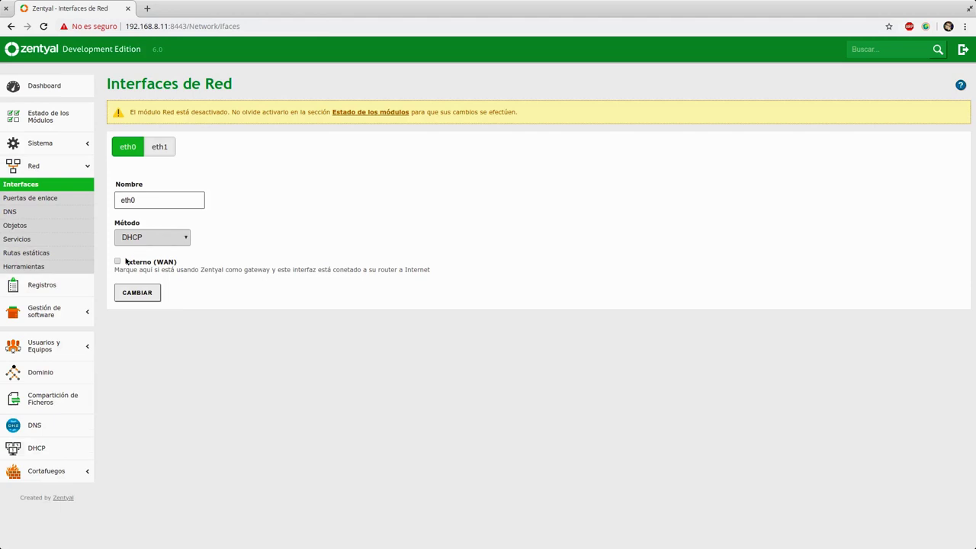
left_click(117, 261)
left_click(141, 294)
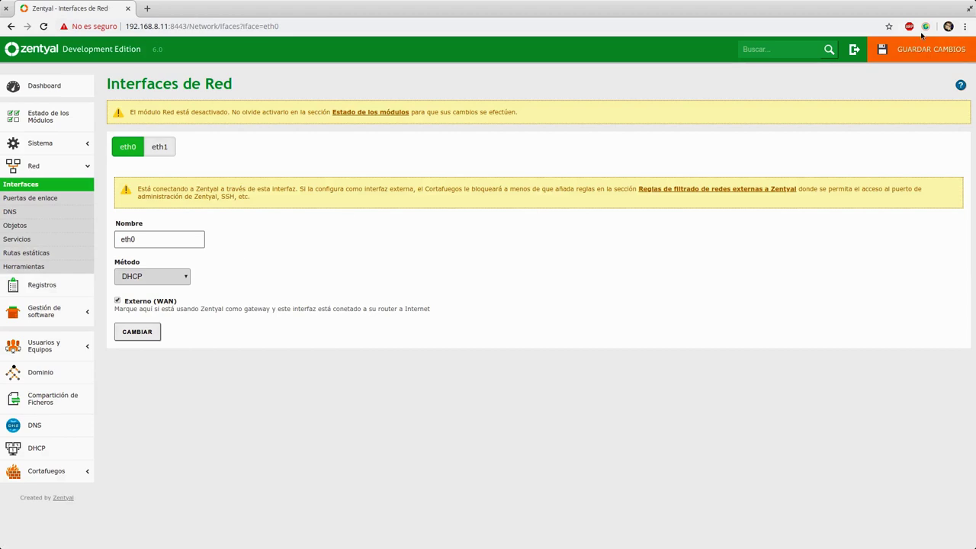
- Save the pending changes and dismiss the Cambios guardados confirmation
left_click(915, 49)
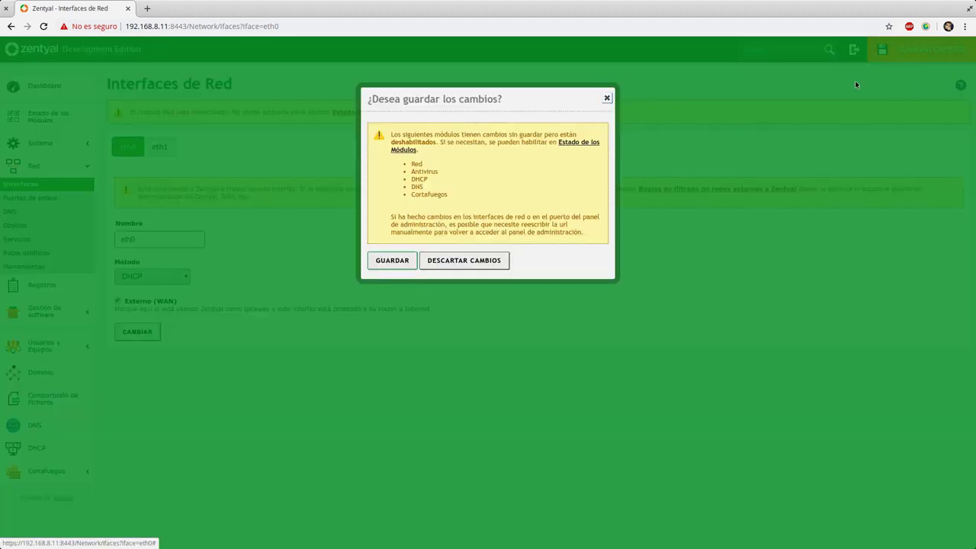
left_click(401, 264)
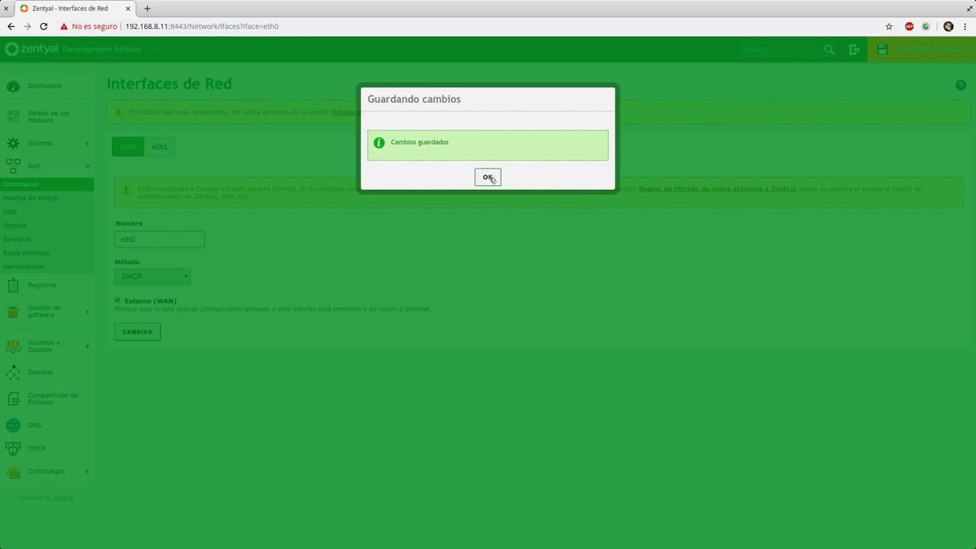
left_click(487, 176)
- Set eth1 to Estático with address 192.168.10.0 and netmask 255.255.255.128, then apply
left_click(173, 148)
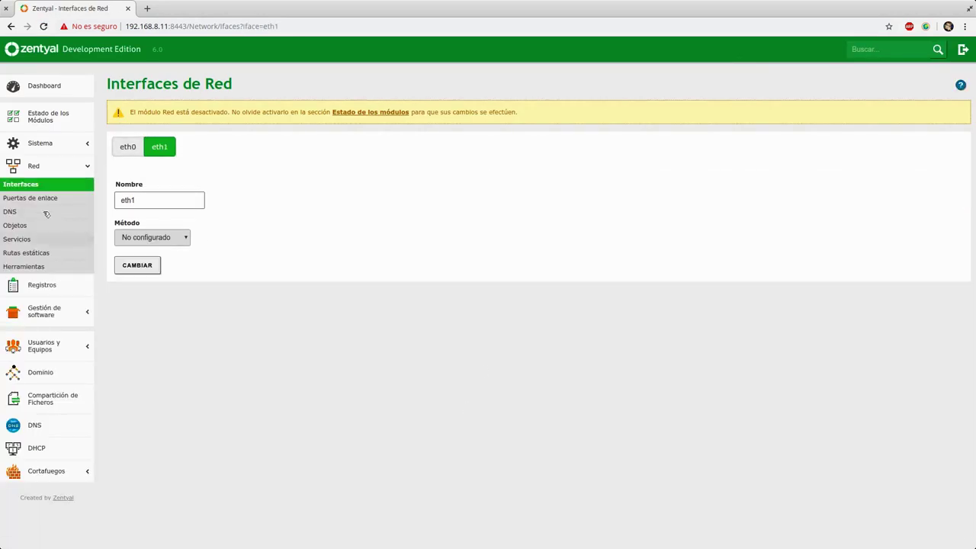
left_click(162, 241)
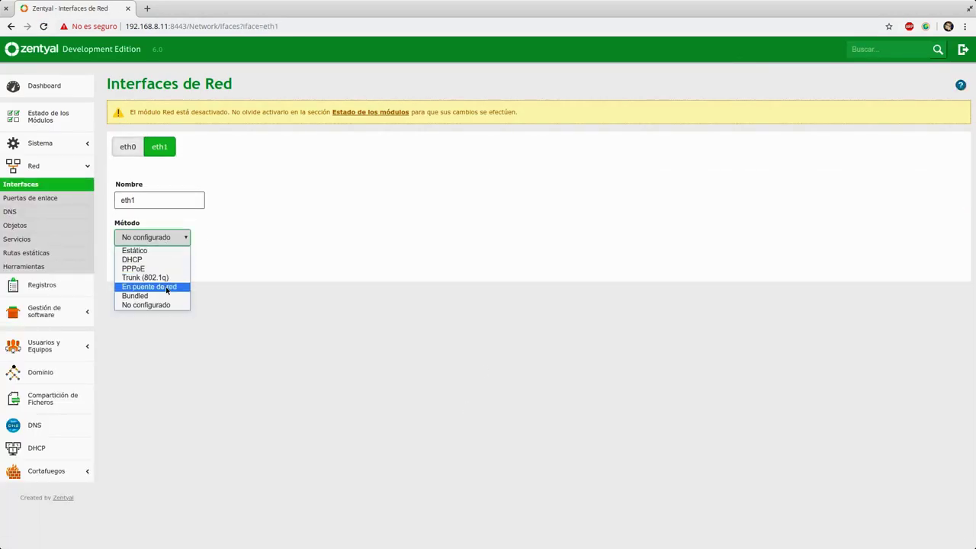
left_click(164, 251)
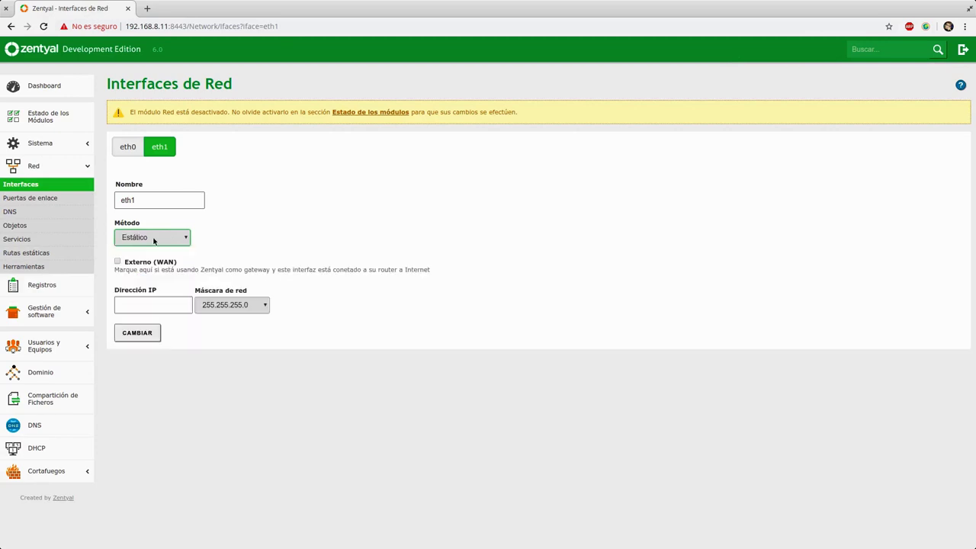
left_click(144, 301)
type("192.168.")
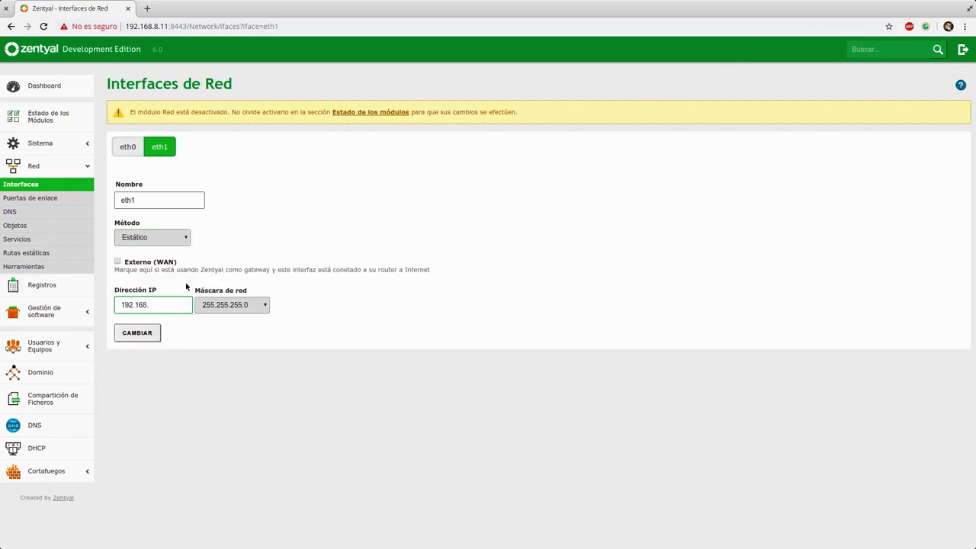
type("10.0")
left_click(243, 306)
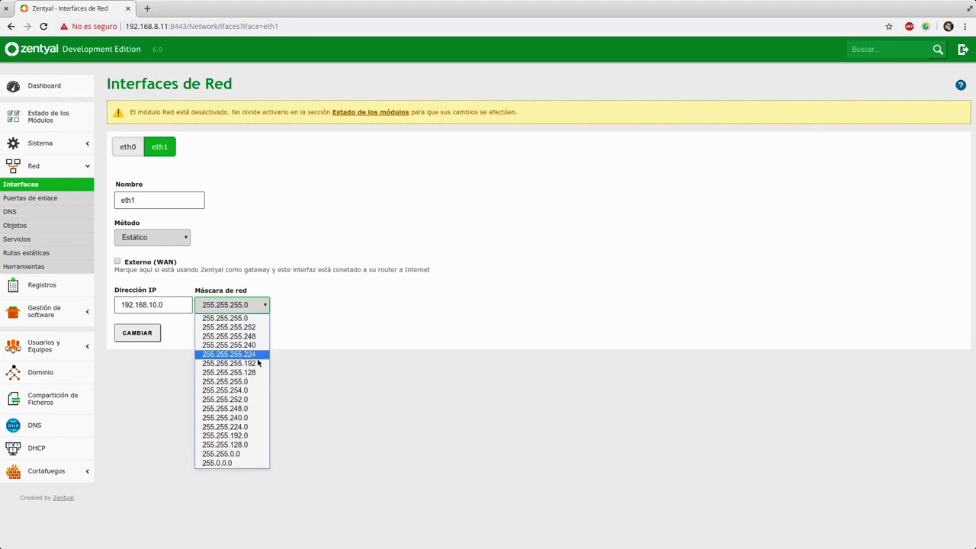
left_click(229, 372)
left_click(137, 333)
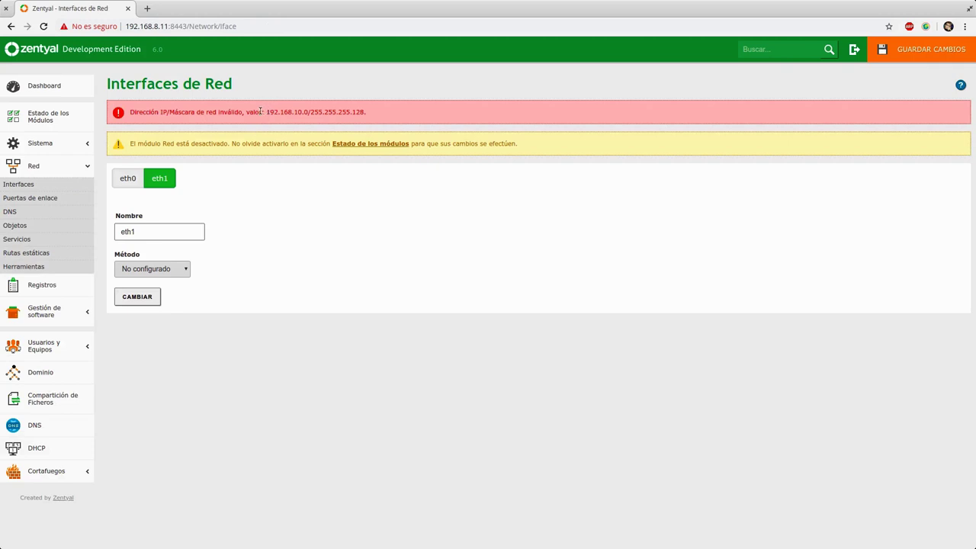
- Highlight the invalid IP/netmask error message and the rejected address
left_click_drag(139, 113, 244, 113)
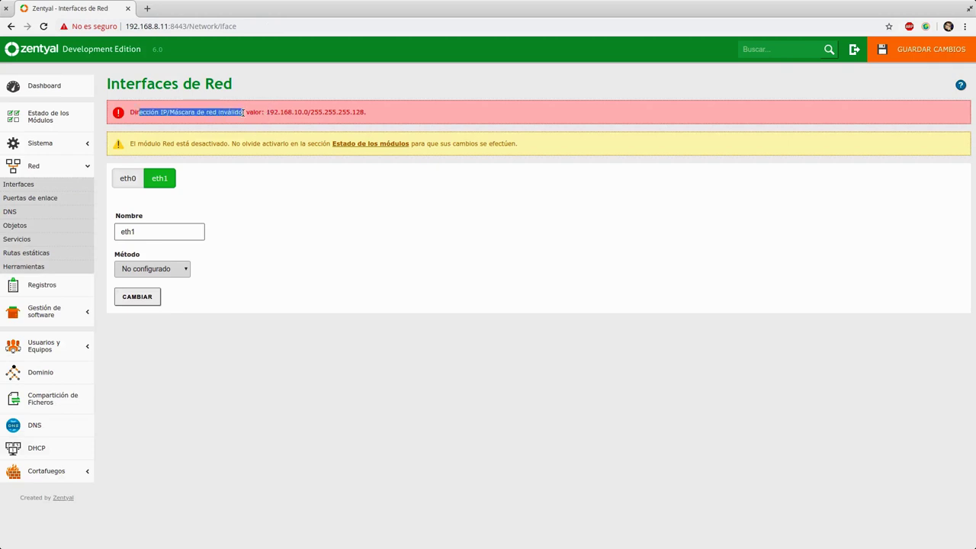
left_click(279, 108)
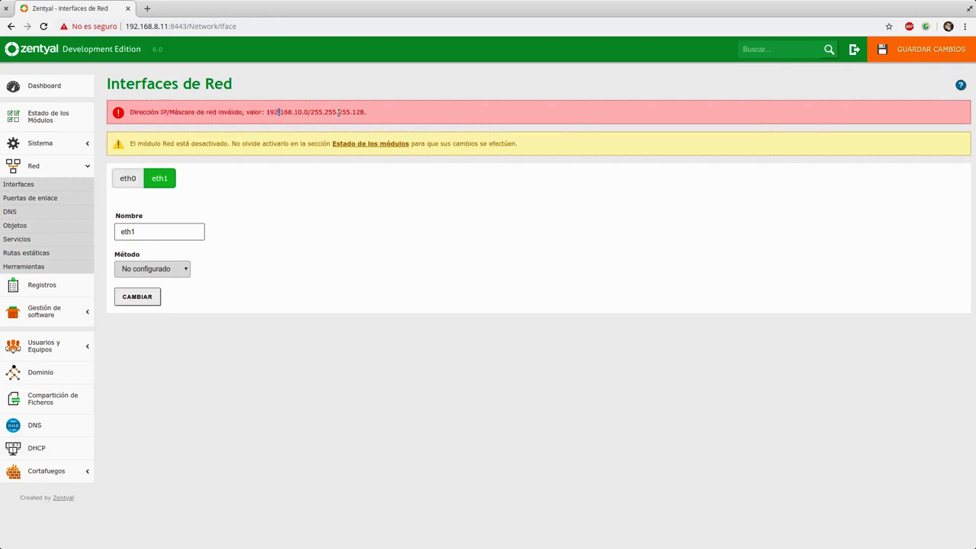
left_click_drag(266, 113, 365, 112)
left_click(368, 113)
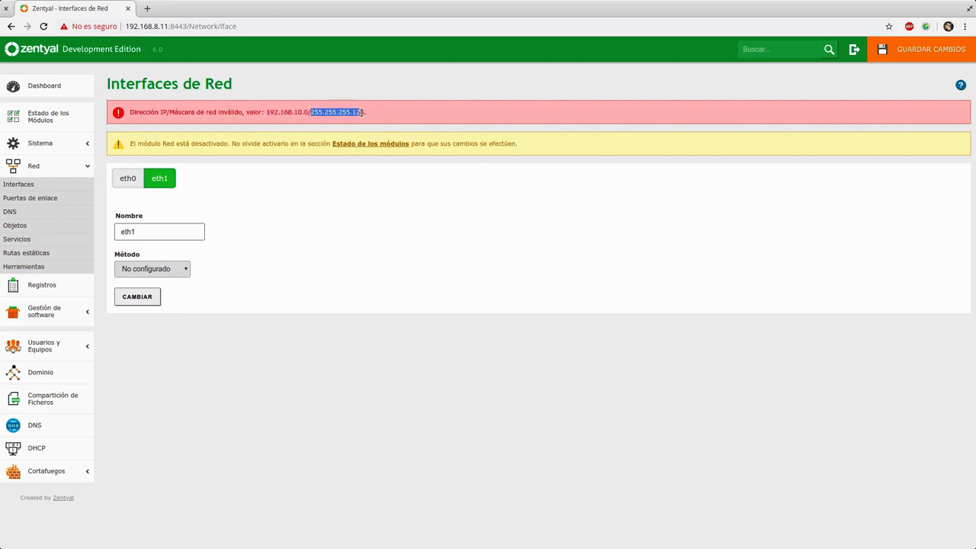
- Retry eth1 as Estático with 192.168.10.0 and apply again
left_click(145, 270)
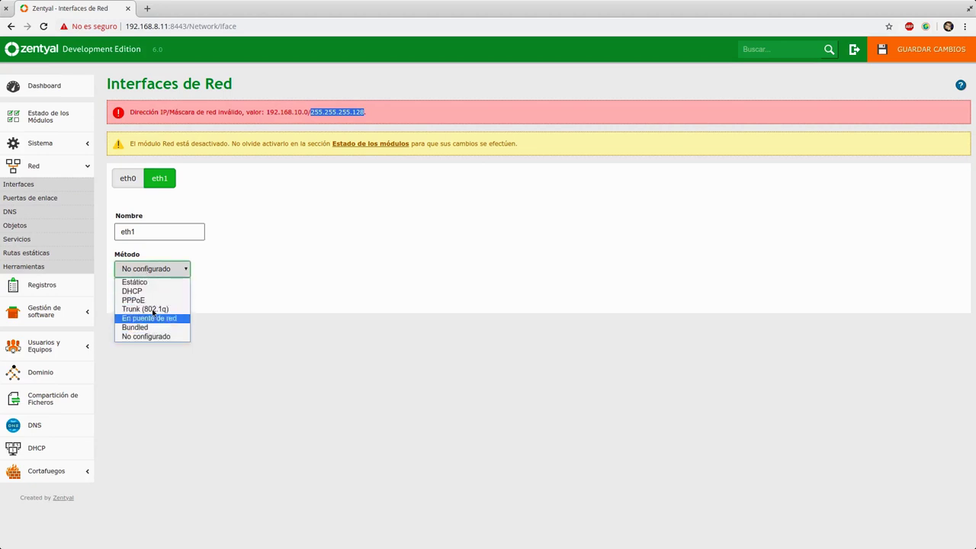
left_click(155, 284)
left_click(175, 336)
type("19")
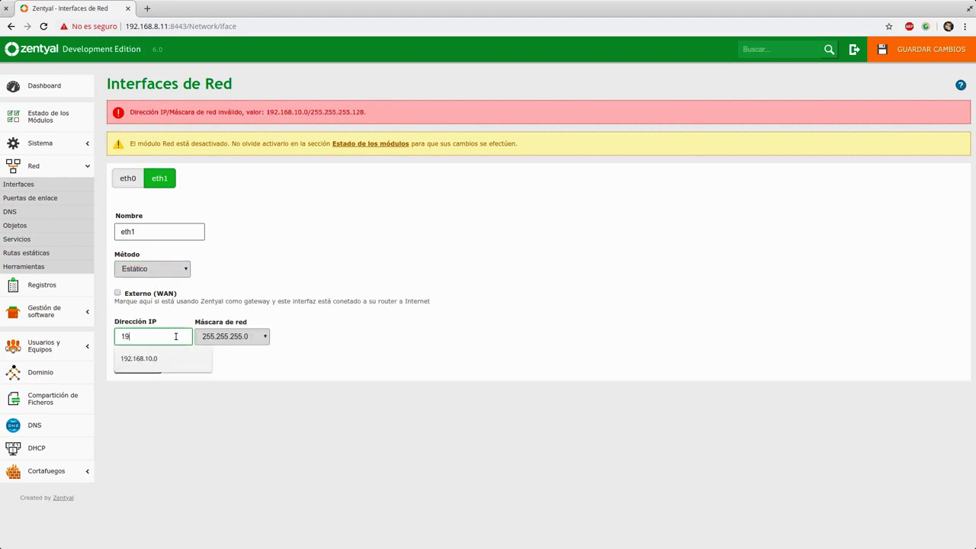
type("2.168.10.0")
left_click(136, 364)
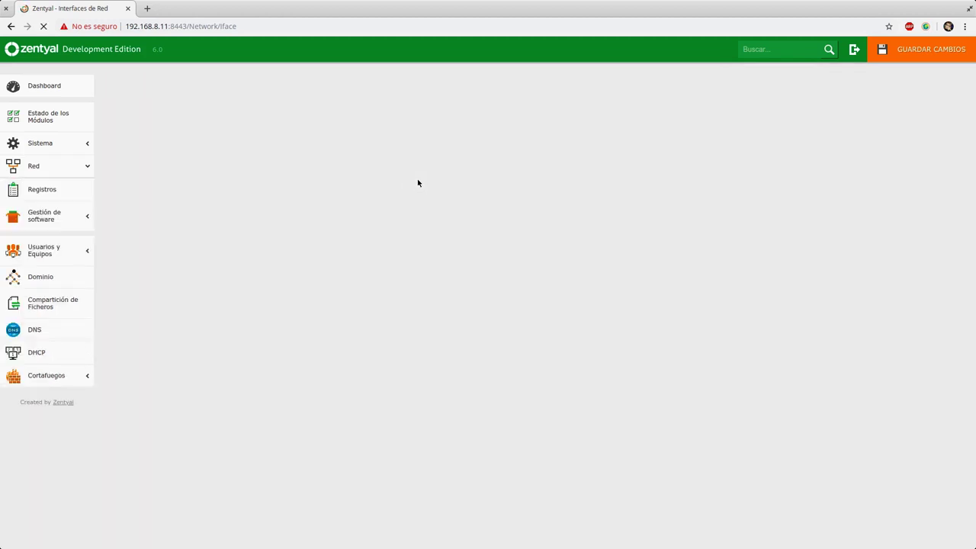
left_click(918, 50)
- Confirm saving the pending changes, then go to the Estado de los módulos page
left_click(403, 261)
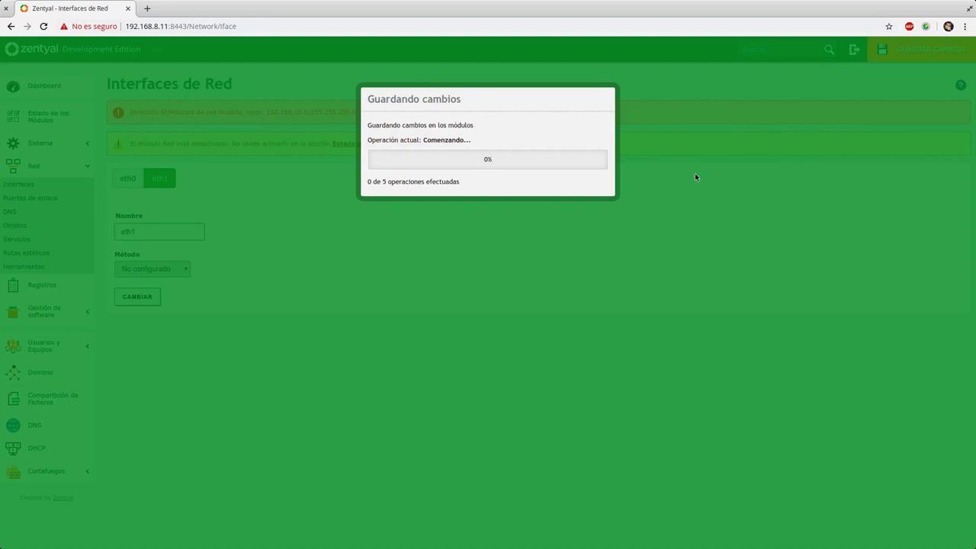
left_click(497, 183)
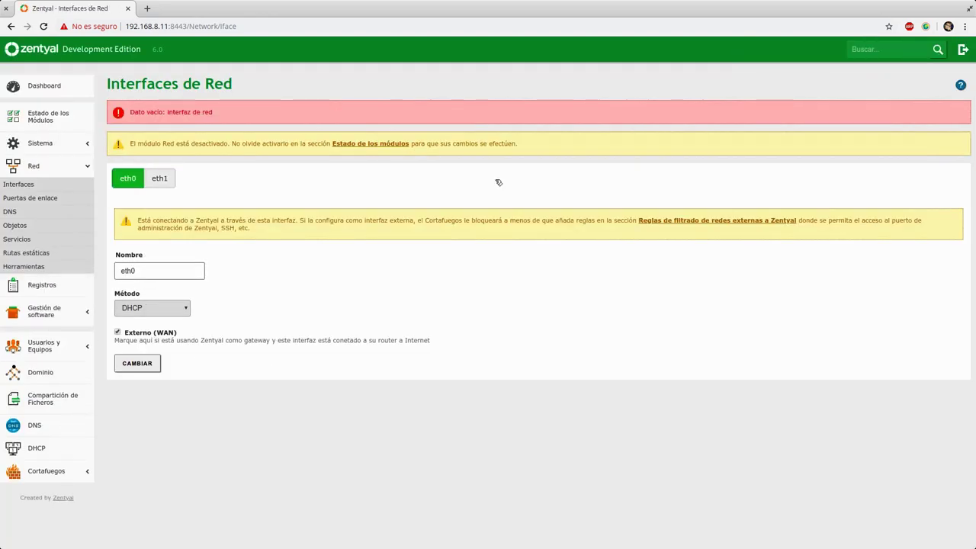
left_click(402, 150)
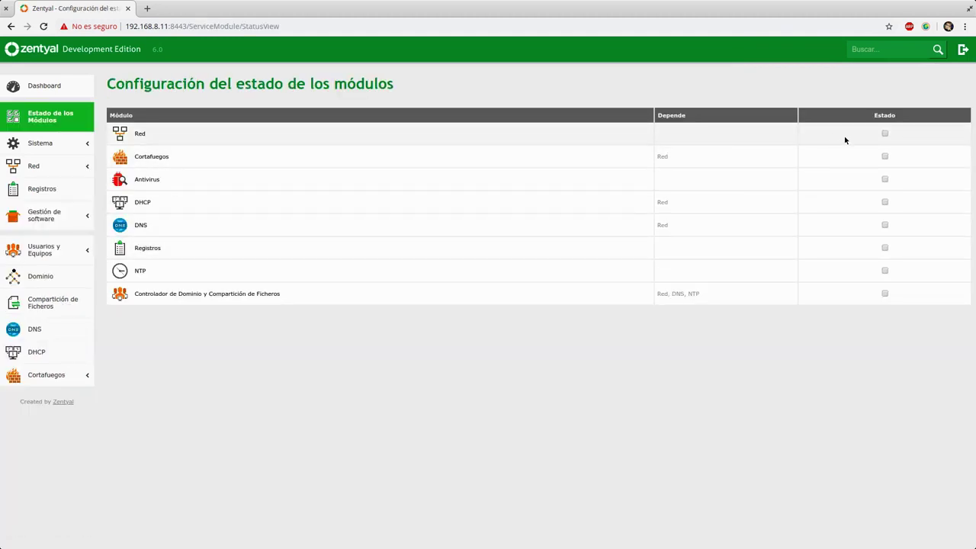
- Enable the Red module, accept its configuration, and save the changes
left_click(884, 134)
left_click(378, 172)
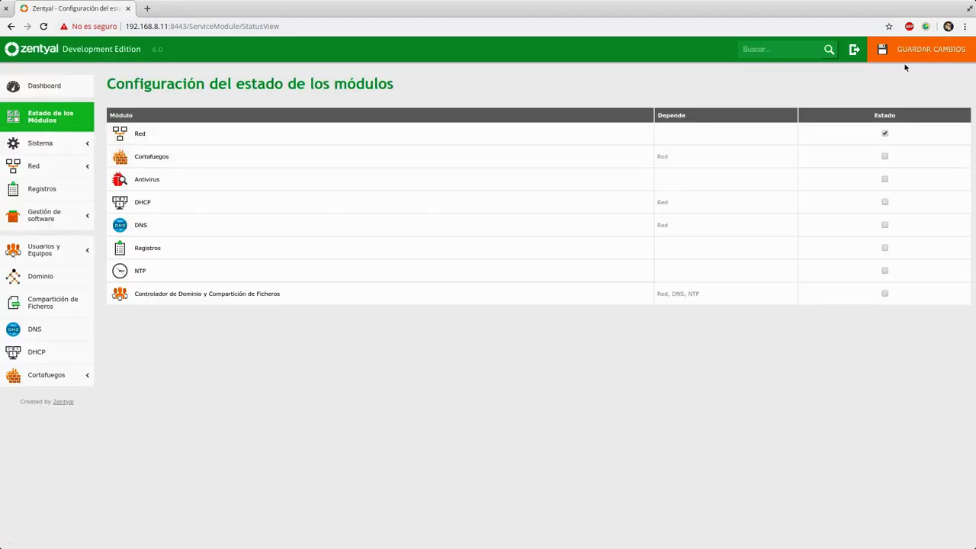
left_click(923, 48)
left_click(388, 250)
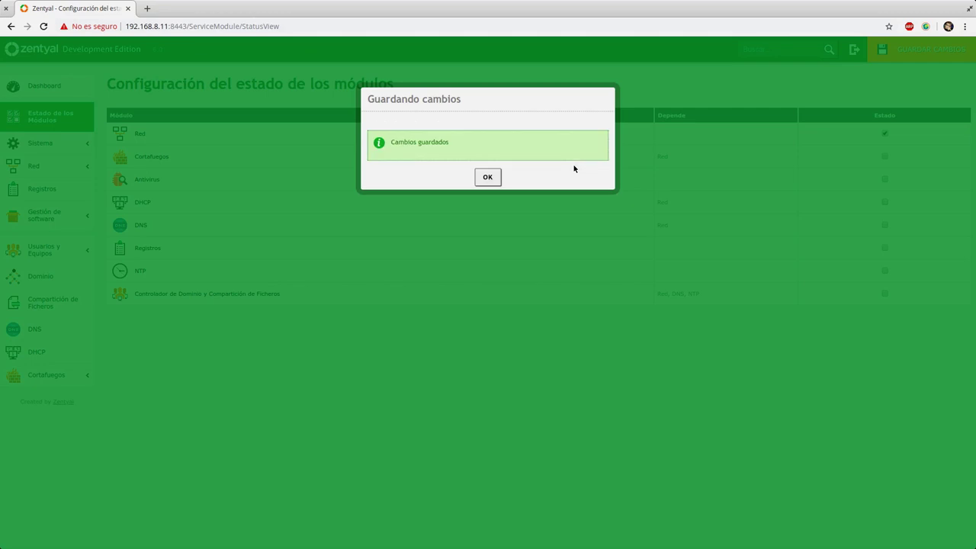
- Enable the Cortafuegos firewall module and save the change
left_click(488, 177)
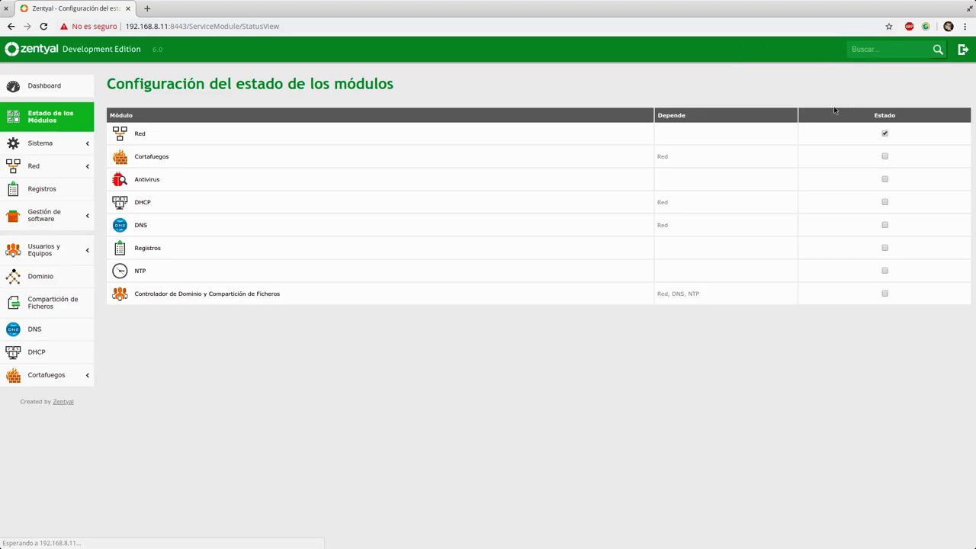
left_click(885, 156)
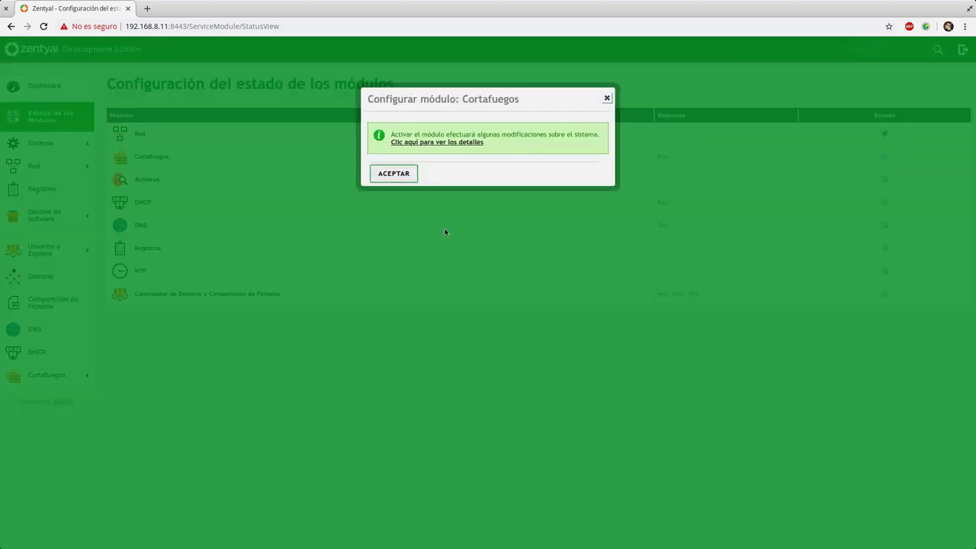
left_click(391, 173)
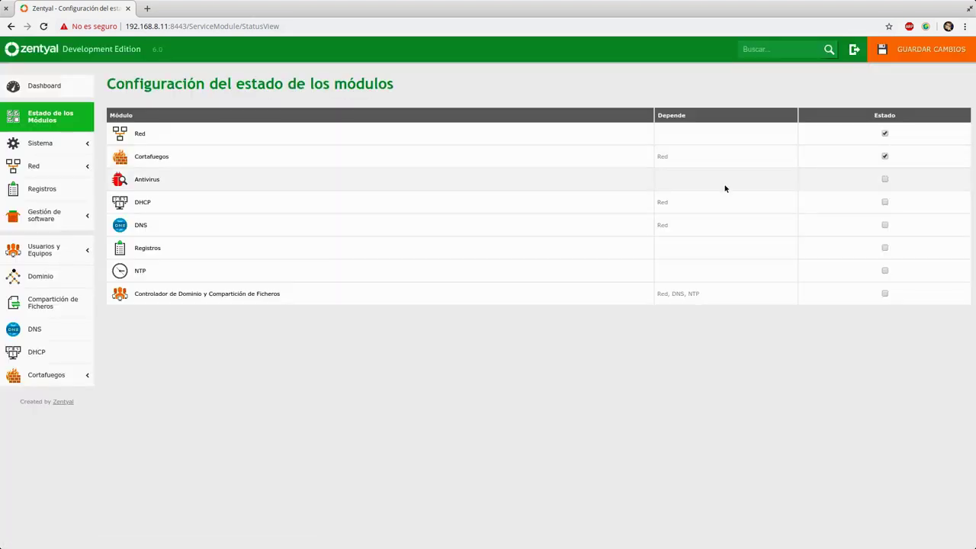
left_click(904, 54)
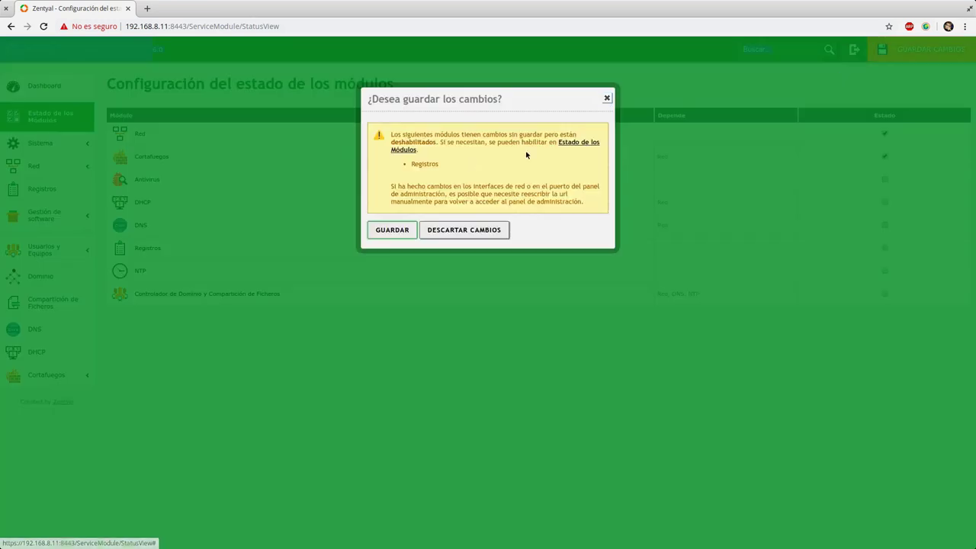
left_click(392, 230)
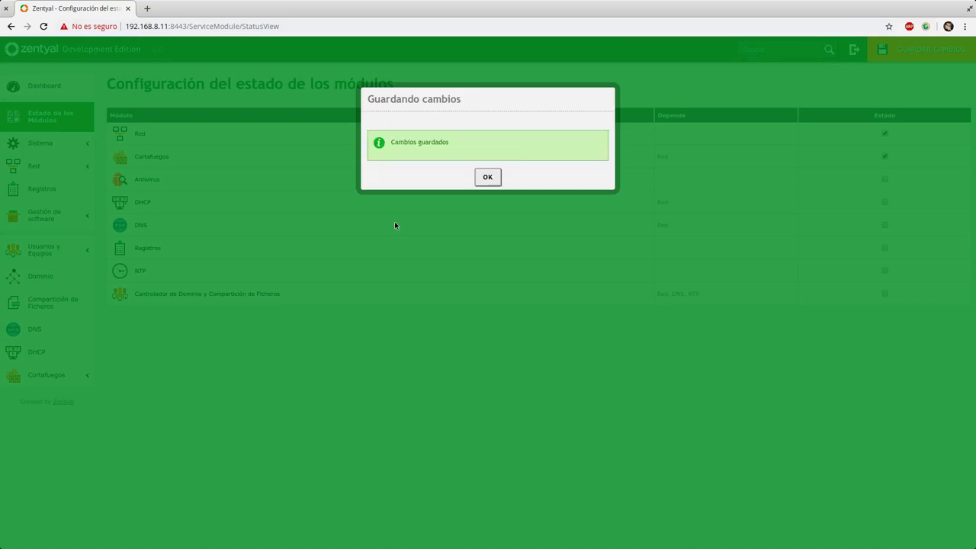
- Dismiss the saved notice and go to the Red > Interfaces page
left_click(487, 177)
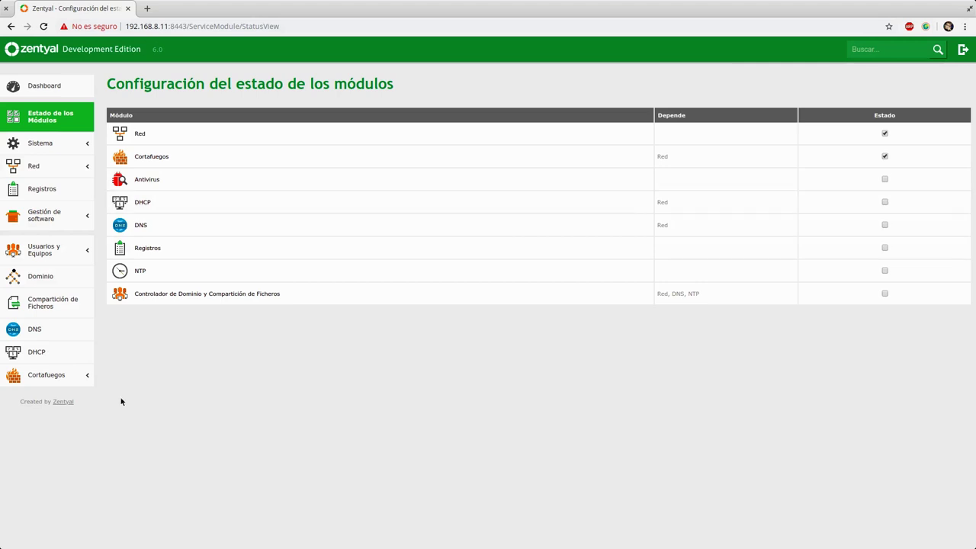
left_click(57, 169)
left_click(58, 183)
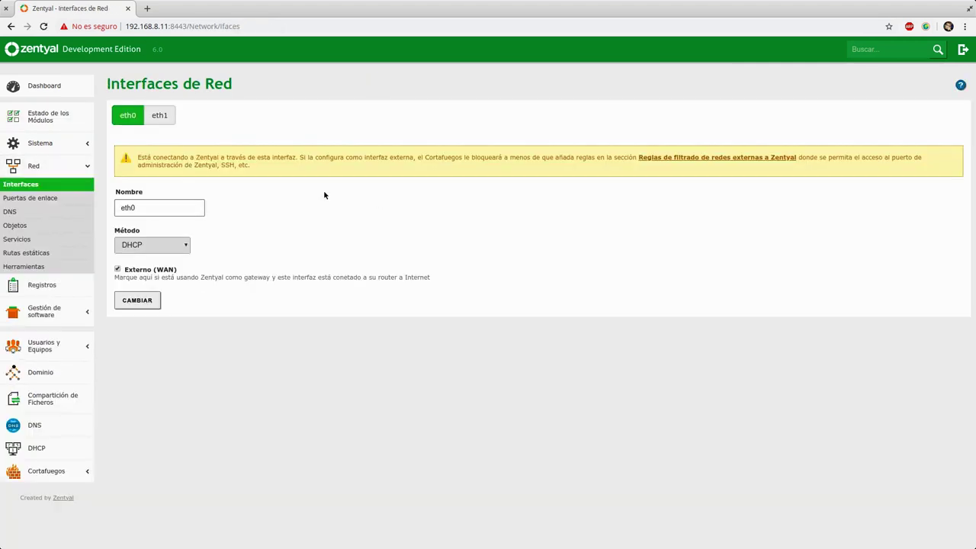
- Set eth1 to Estático with the suggested address 192.168.10.0 and apply it
left_click(160, 115)
left_click(168, 203)
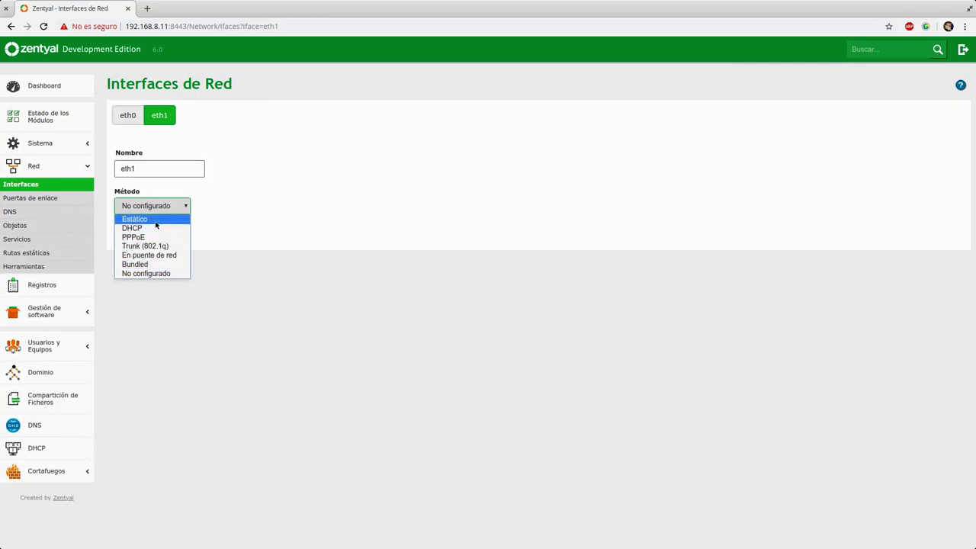
left_click(136, 220)
left_click(165, 276)
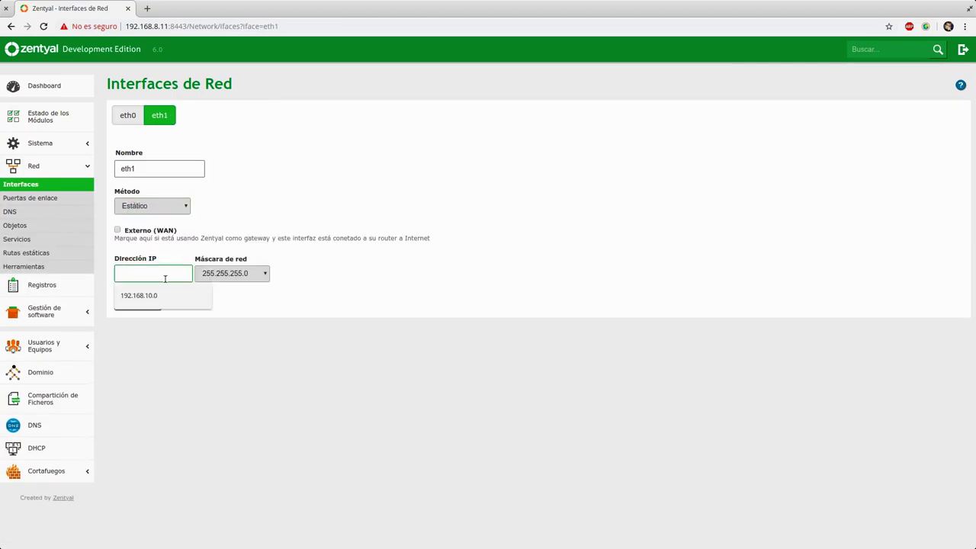
left_click(156, 295)
left_click(134, 302)
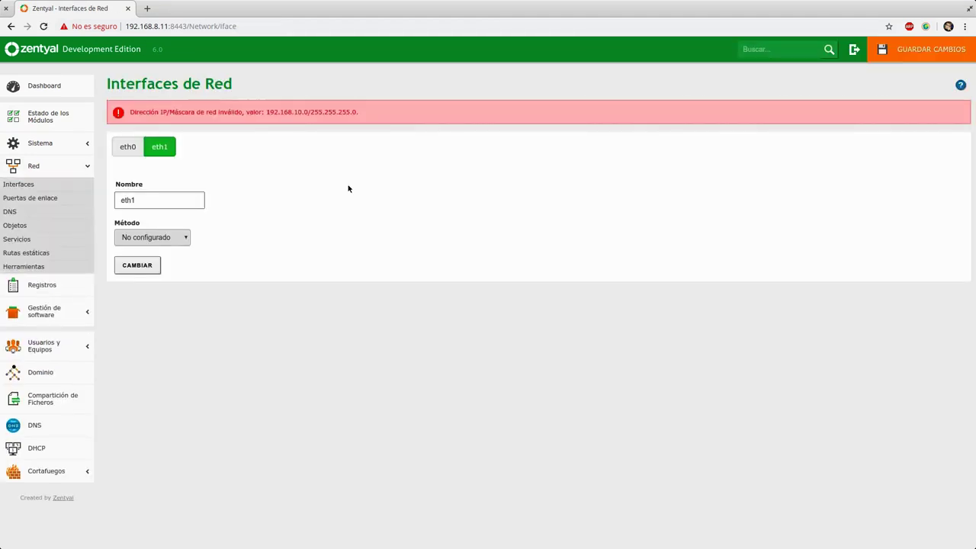
- Correct eth1 to static 192.168.10.1 with netmask 255.255.255.128, apply, and begin saving
left_click(185, 237)
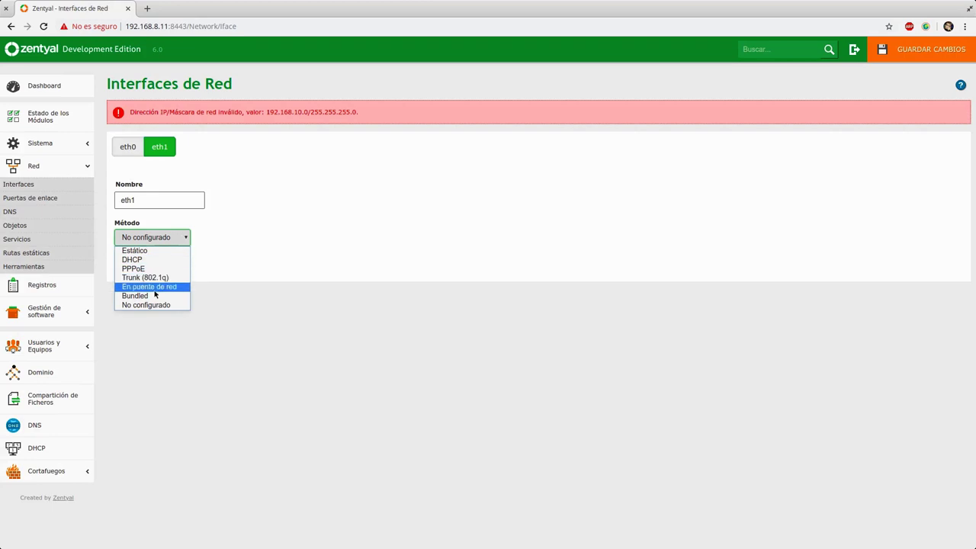
left_click(153, 250)
left_click(155, 304)
left_click(160, 323)
key("BackSpace")
type("192.168.10.1")
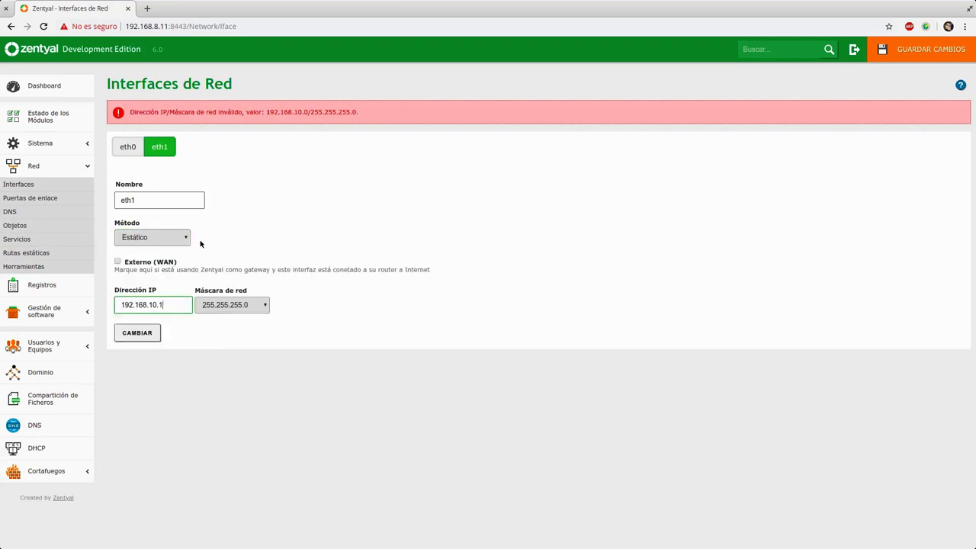
left_click(210, 310)
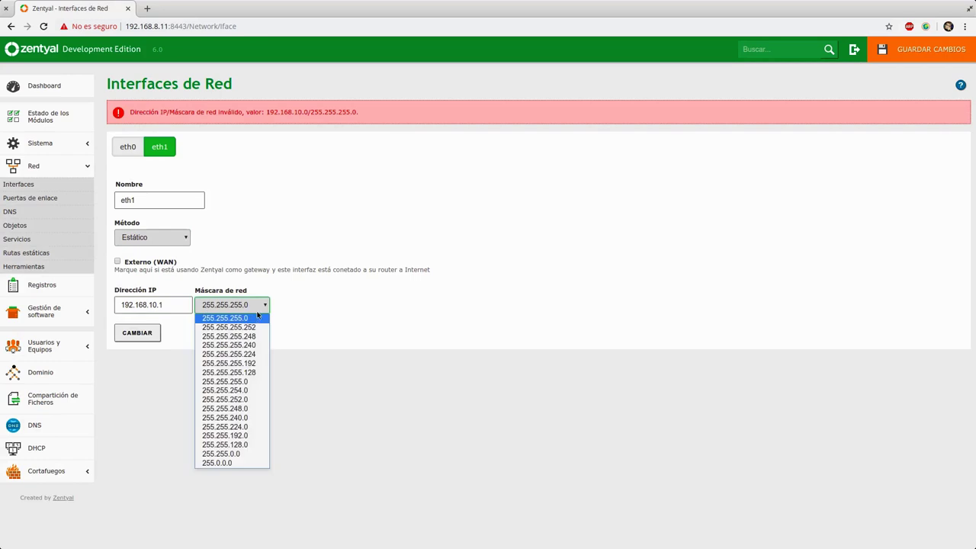
left_click(252, 373)
left_click(149, 334)
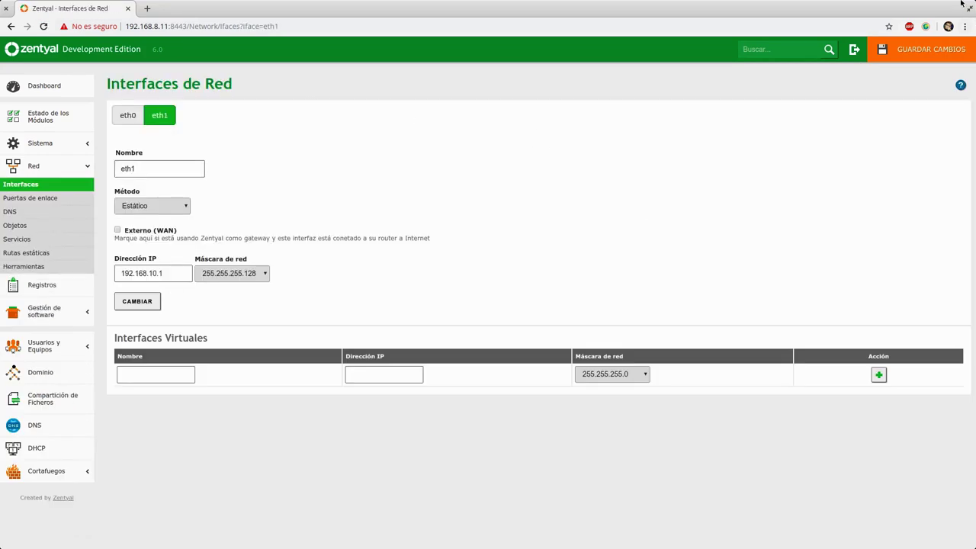
left_click(930, 50)
- Confirm the save of the new eth1 interface settings
left_click(392, 245)
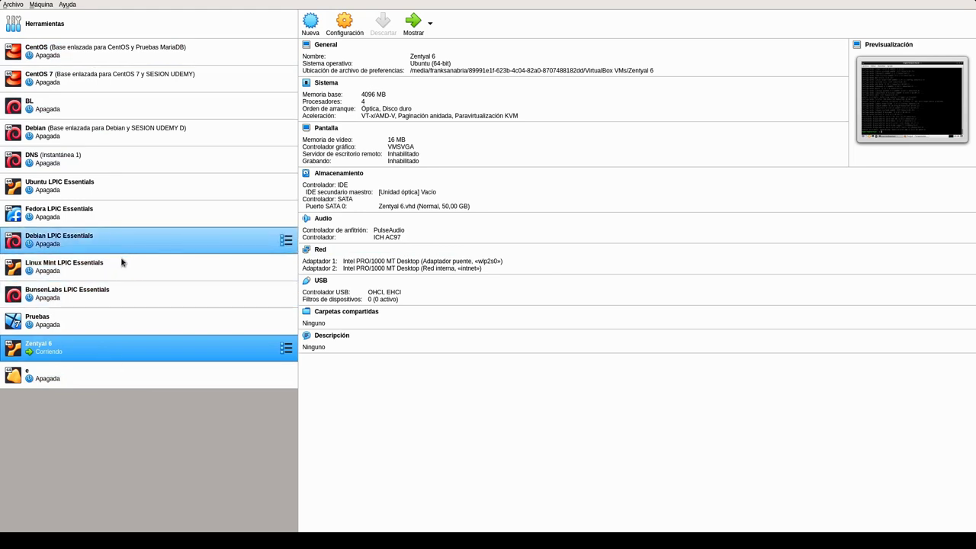
- Verify BL's Adaptador 1 uses internal network intnet, start BL, and return to Zentyal
left_click(198, 105)
left_click(338, 26)
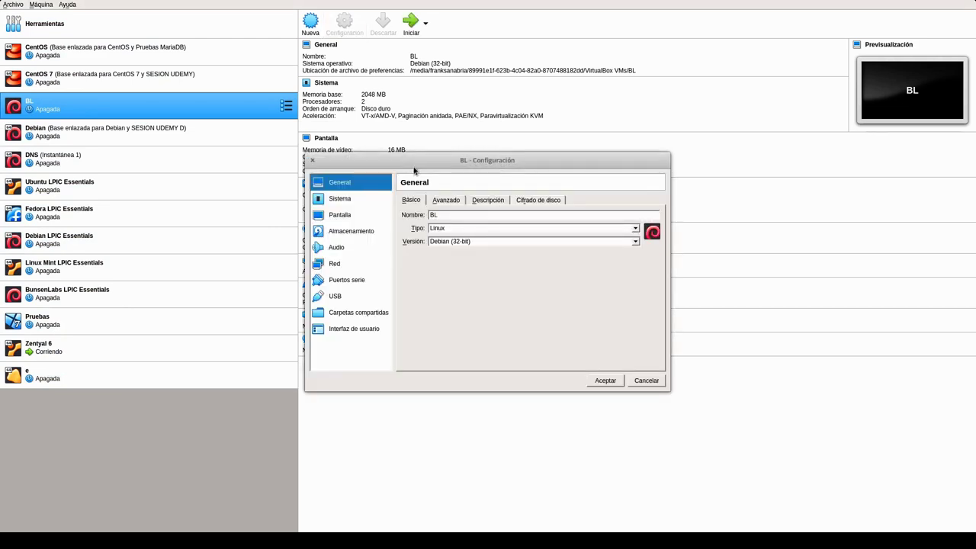
left_click(339, 267)
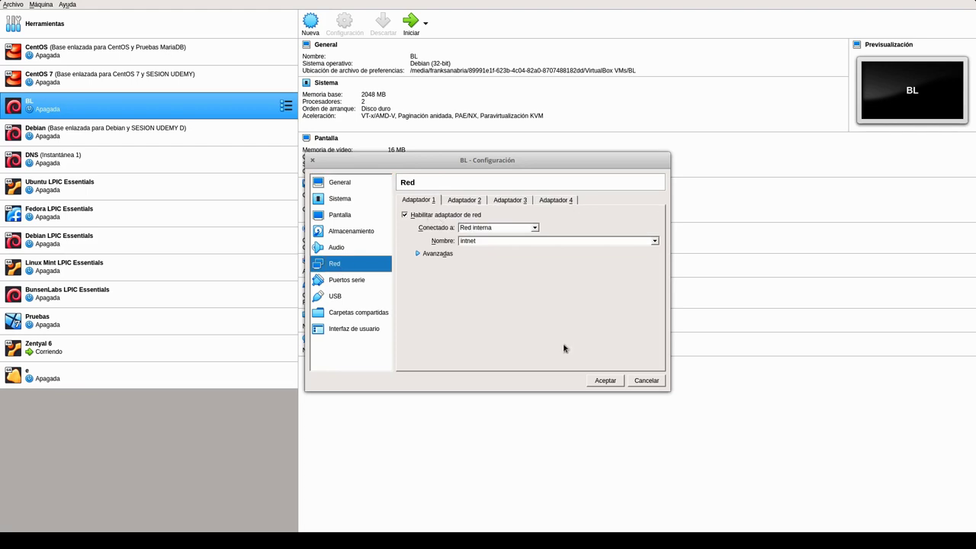
left_click(609, 380)
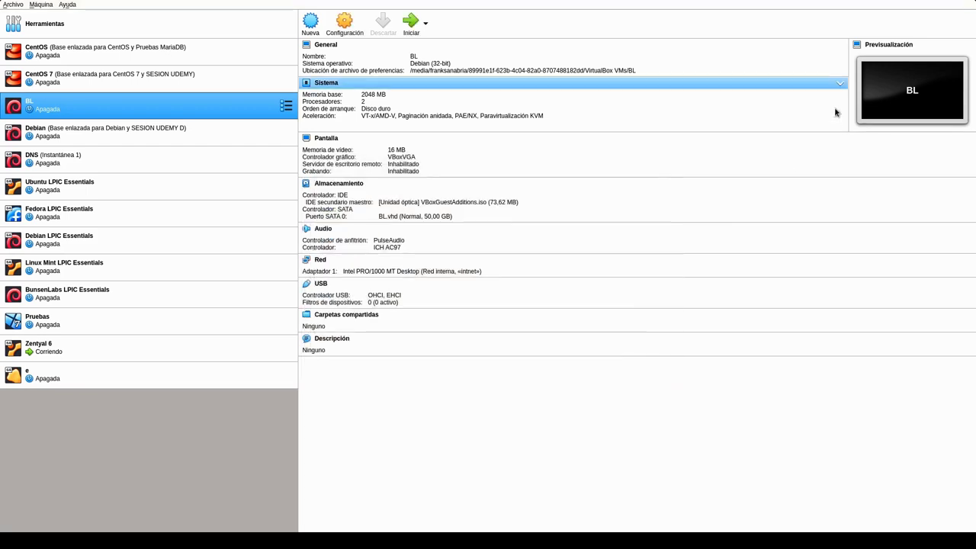
left_click(412, 23)
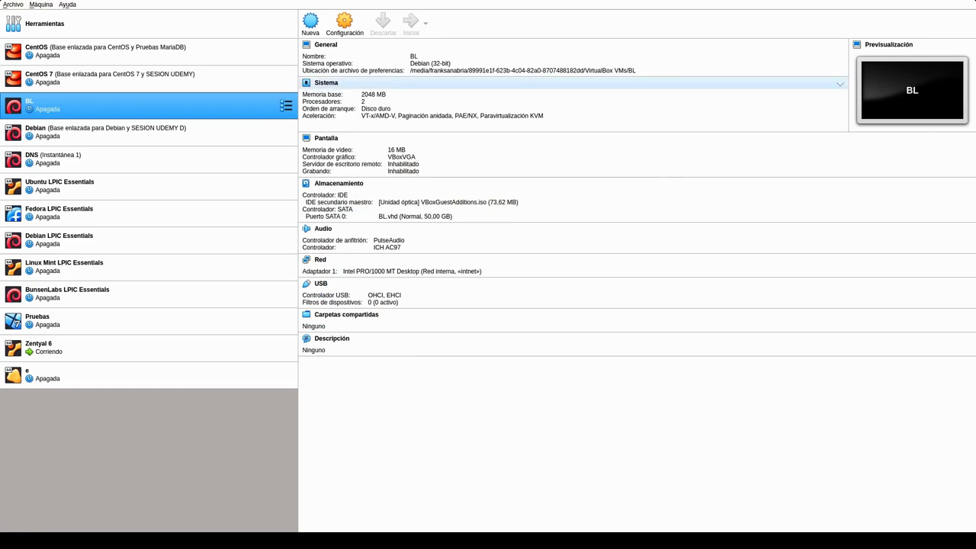
key("super")
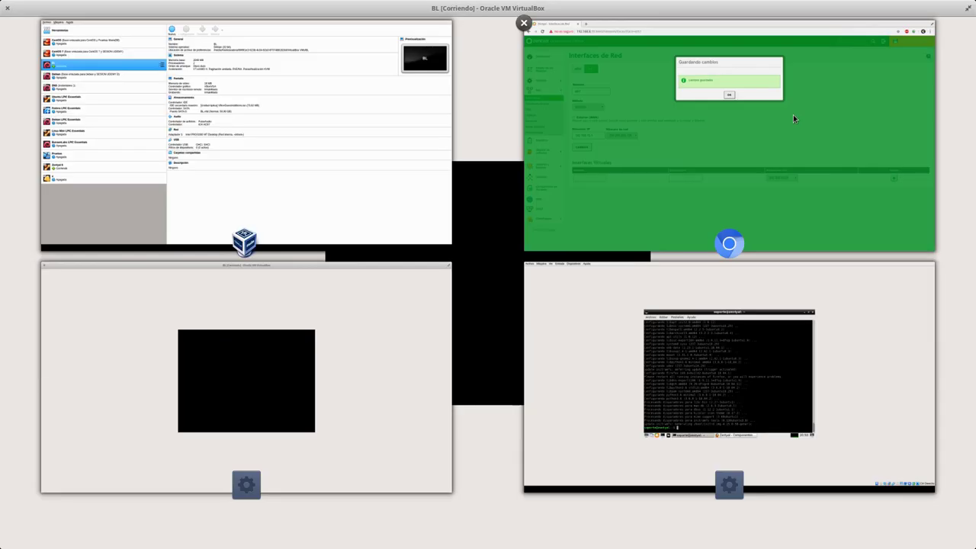
left_click(615, 187)
- Dismiss the Cambios guardados notice and confirm eth1 still holds 192.168.10.1
left_click(488, 175)
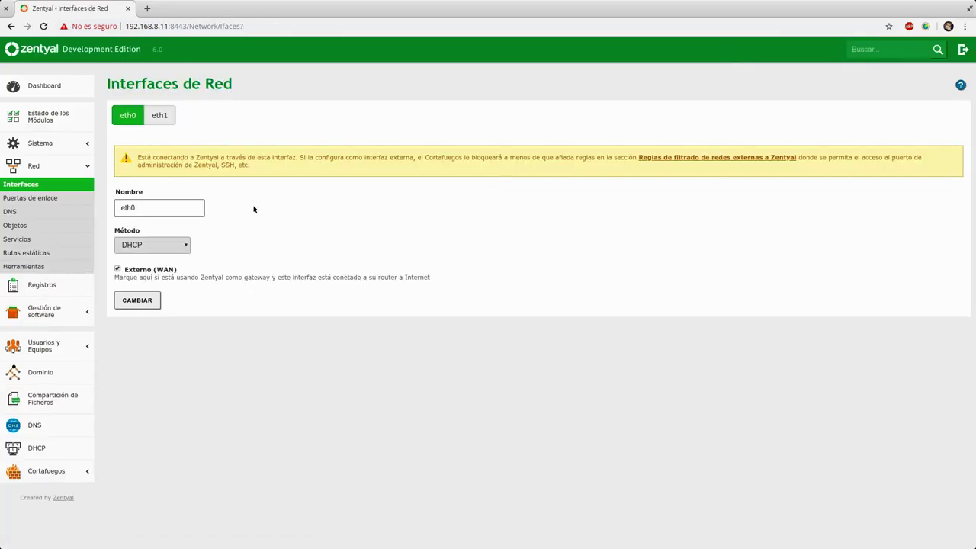
left_click(159, 115)
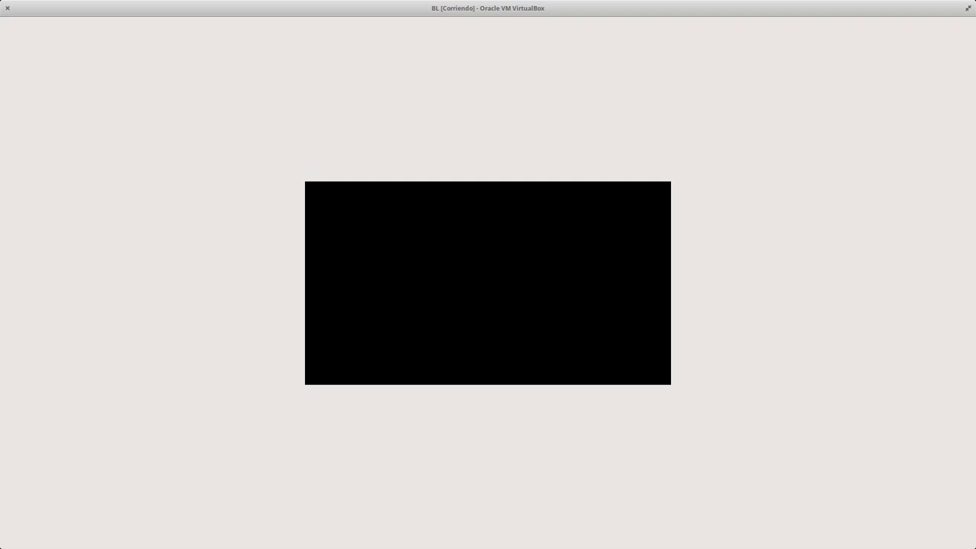
- Back in Zentyal, review the eth0 and eth1 tabs, then go to Puertas de enlace
key("super+w")
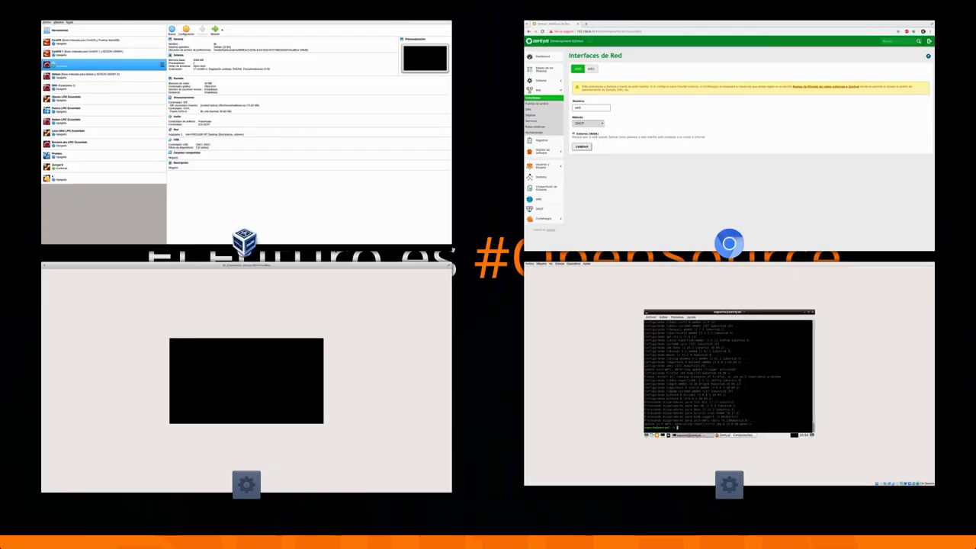
left_click(631, 133)
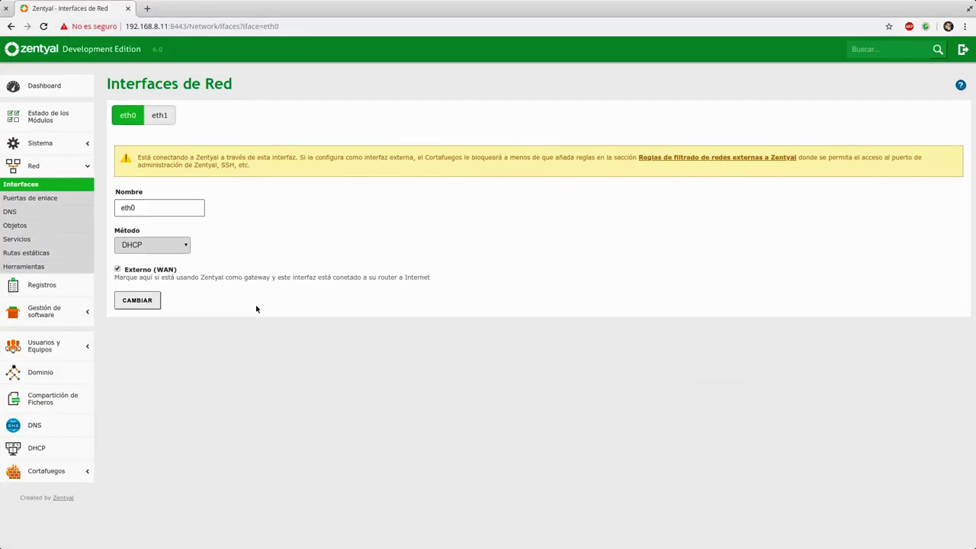
left_click(158, 119)
left_click(127, 116)
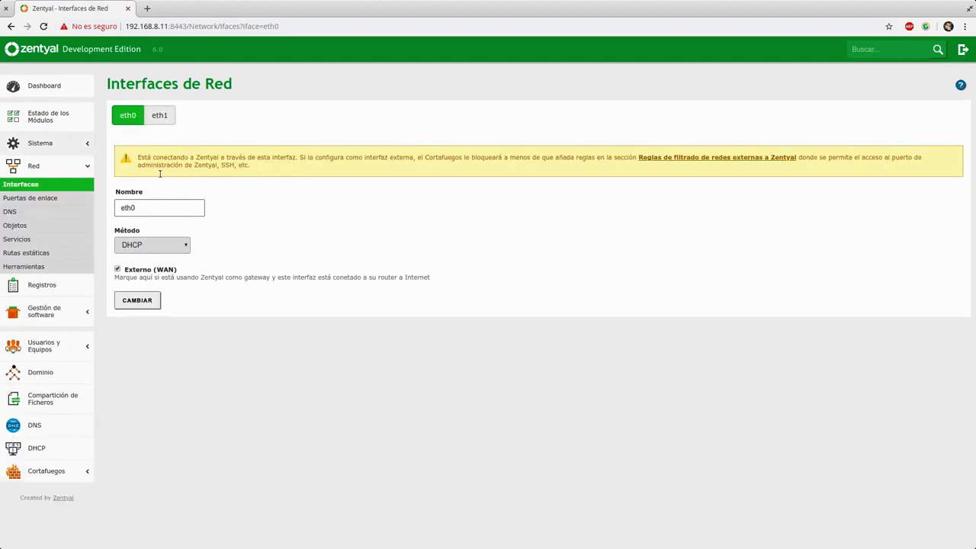
left_click(162, 120)
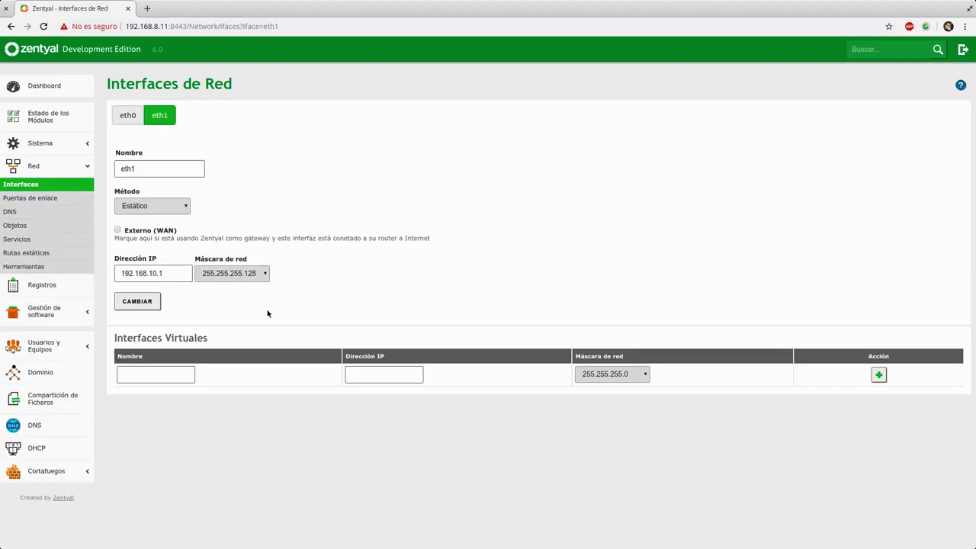
left_click(30, 197)
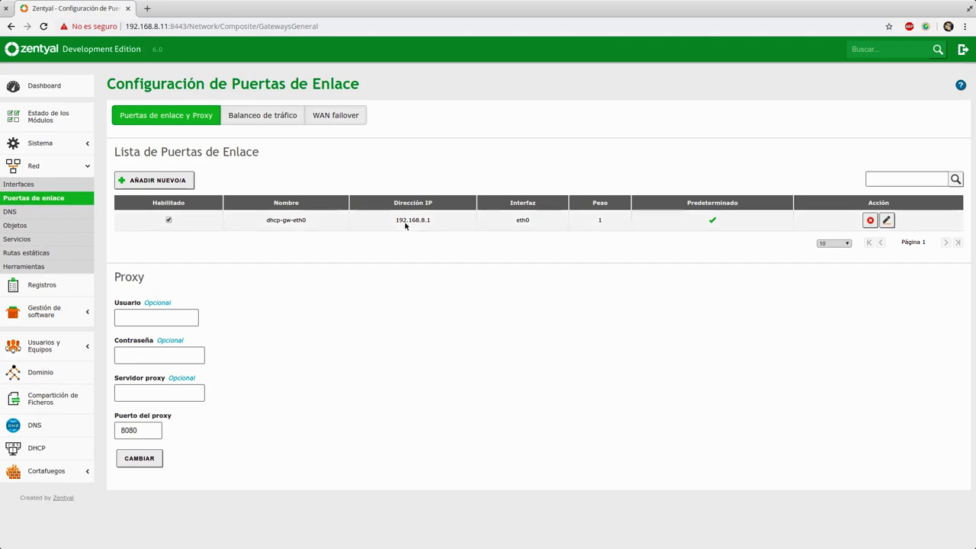
- Check gateway 192.168.8.1, the WAN failover and Balanceo de tráfico tabs, then go to DNS
left_click_drag(392, 221, 432, 223)
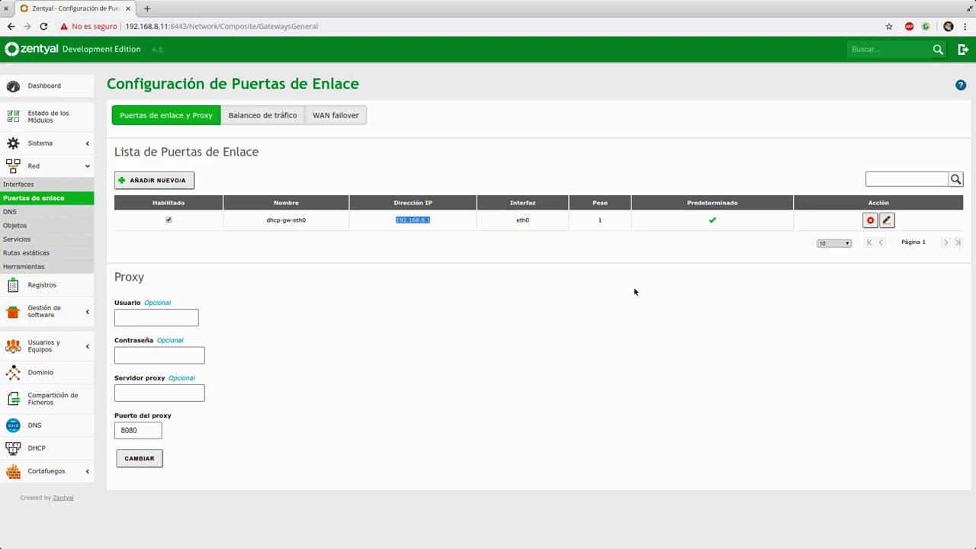
left_click(341, 116)
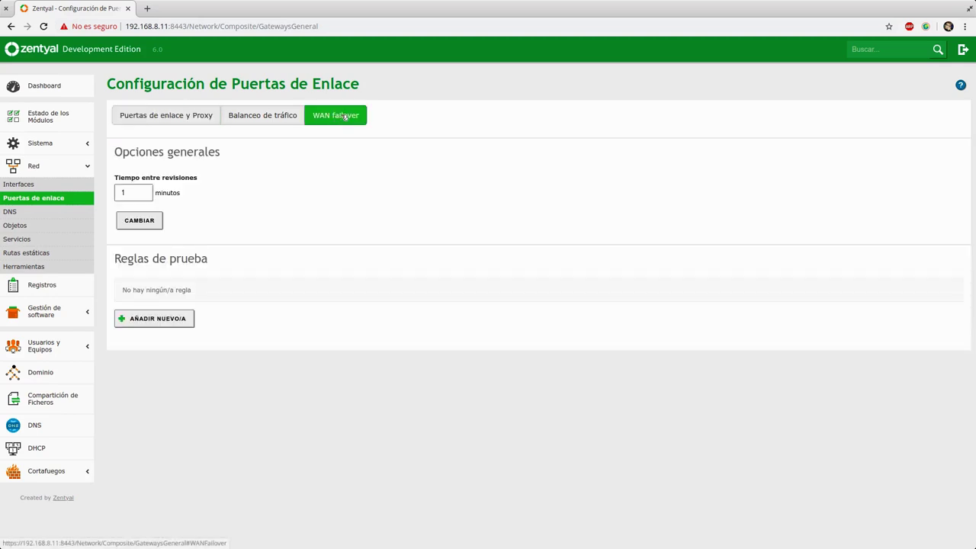
left_click(267, 115)
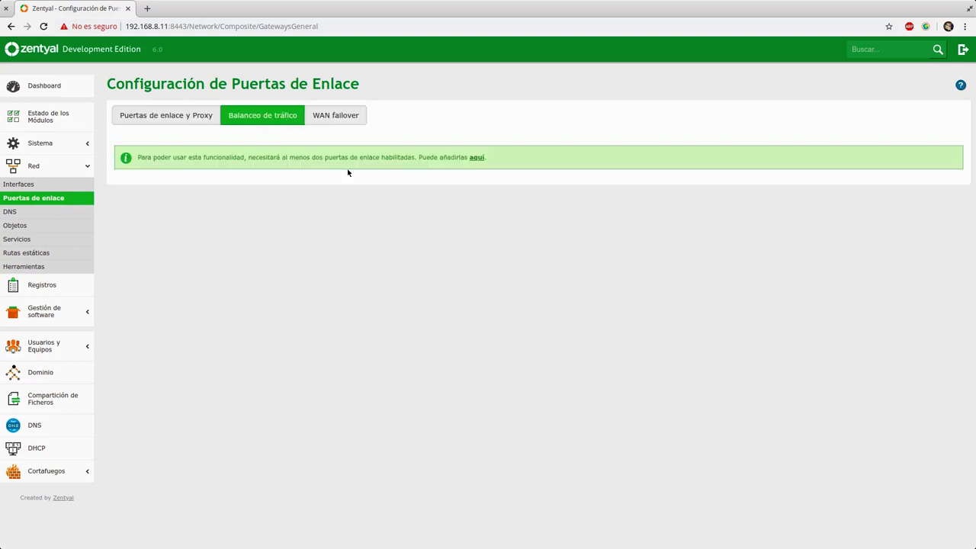
left_click(166, 115)
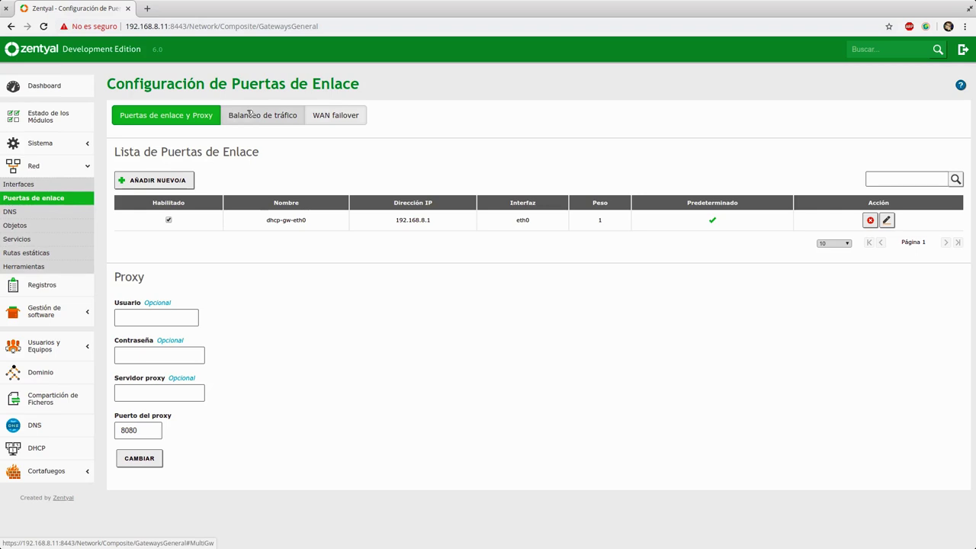
left_click(250, 114)
left_click(333, 121)
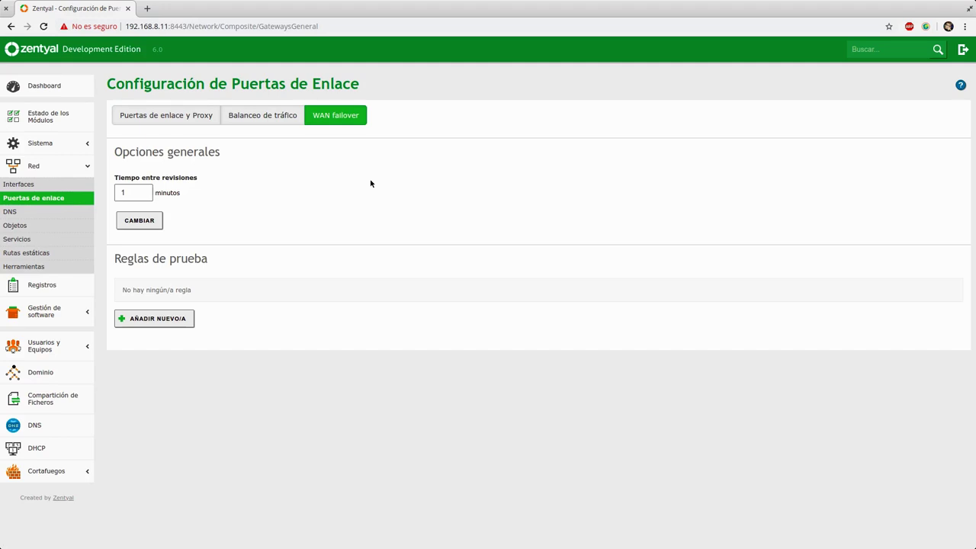
left_click(131, 109)
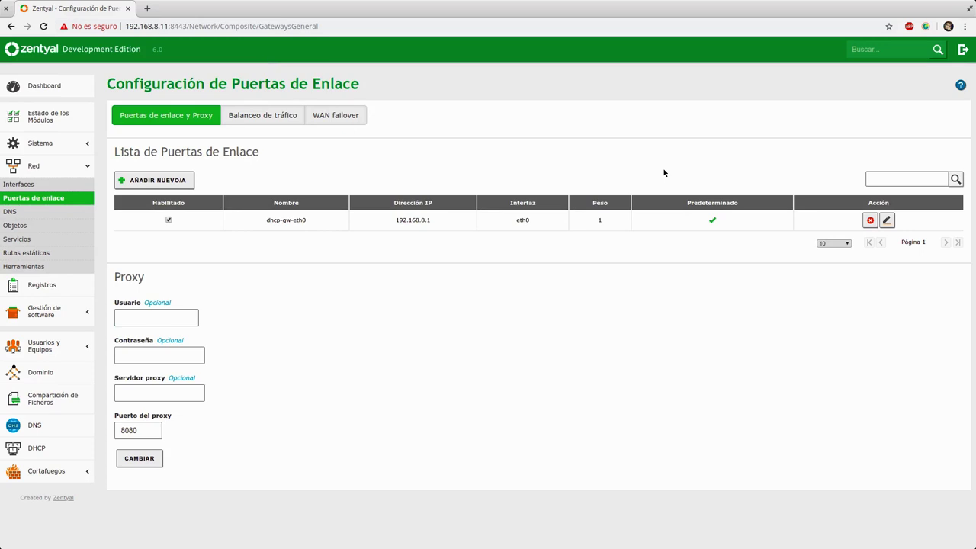
left_click(70, 214)
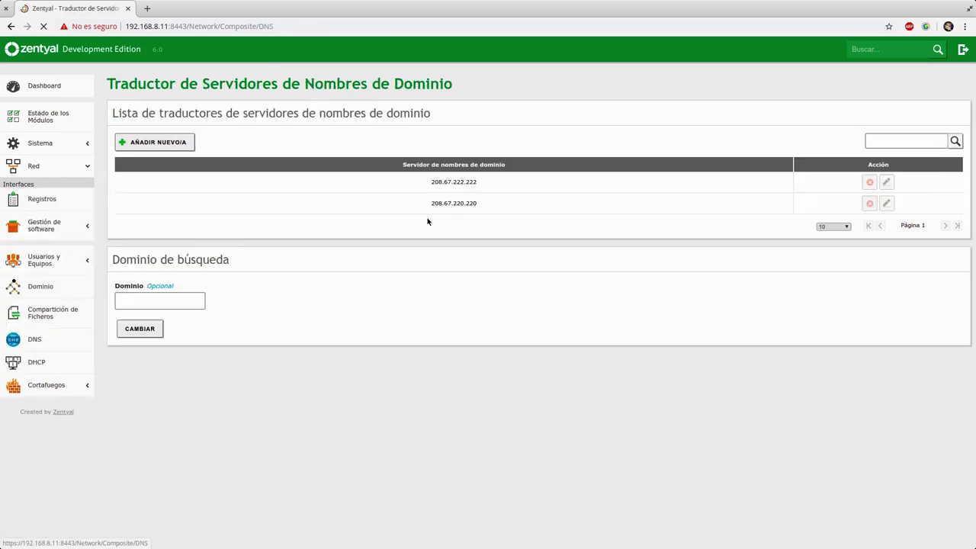
- Review the existing nameservers 208.67.222.222 and 208.67.220.220 and the search domain section
left_click_drag(430, 182, 478, 183)
left_click(430, 204)
left_click_drag(430, 204, 480, 206)
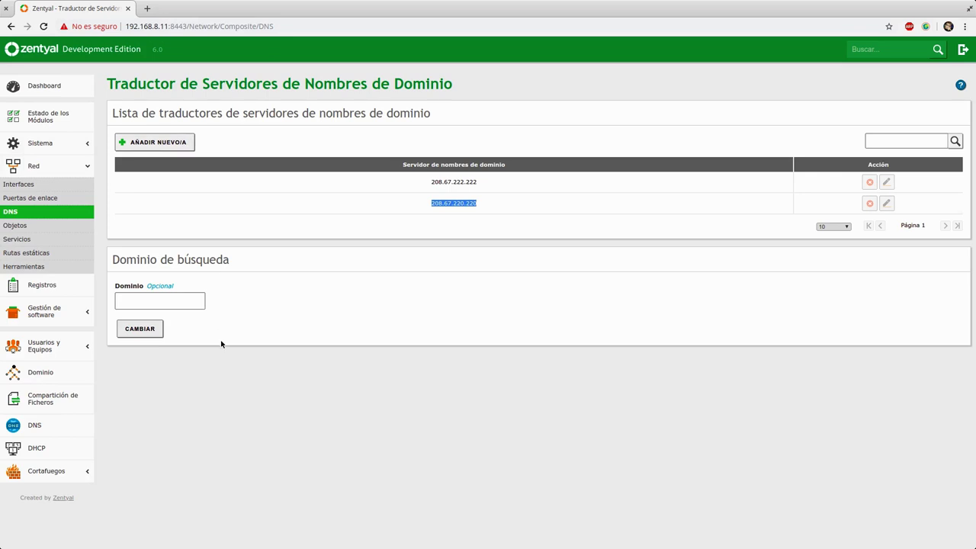
left_click_drag(121, 259, 290, 266)
left_click(295, 268)
- Add 8.8.8.8 as a new name server and save the changes
left_click(142, 138)
left_click(158, 189)
type("8.8.8.8")
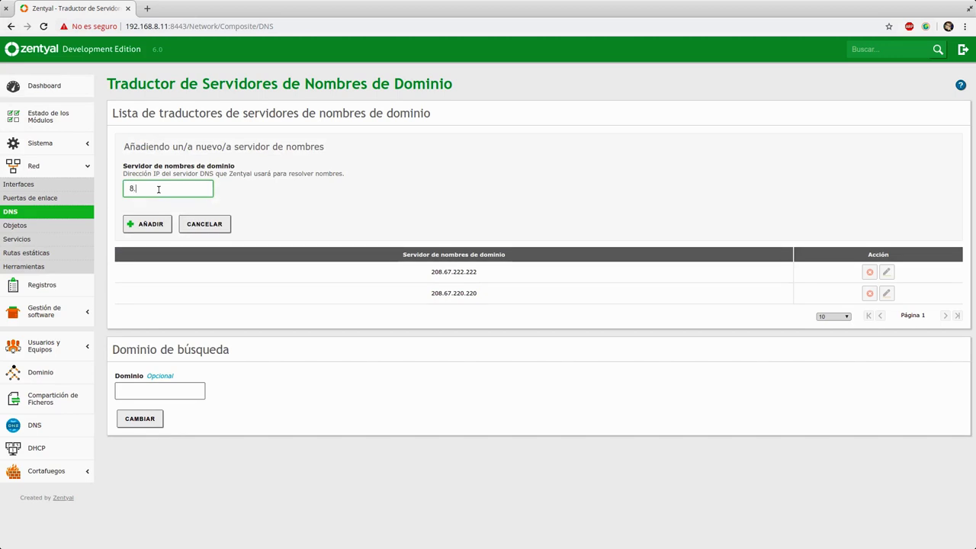
left_click(170, 223)
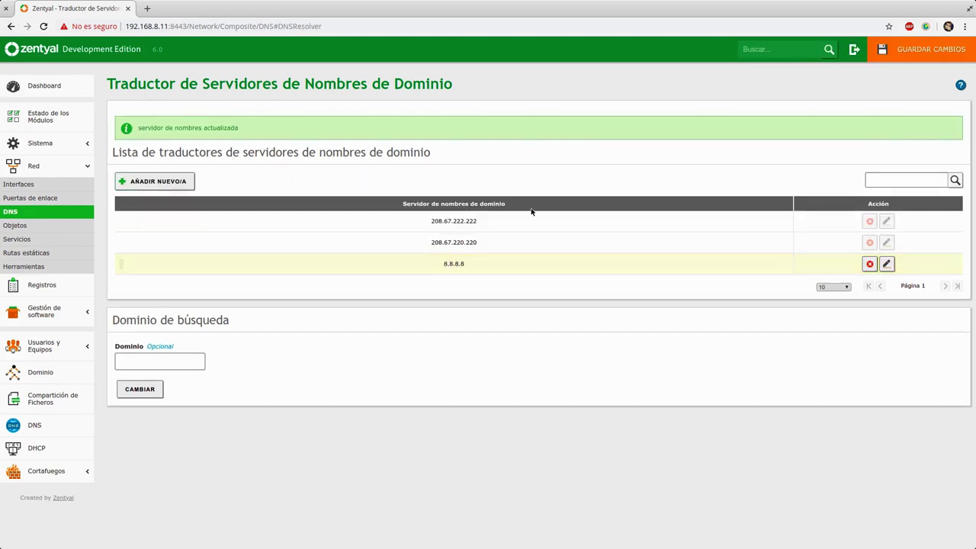
left_click(921, 49)
left_click(402, 245)
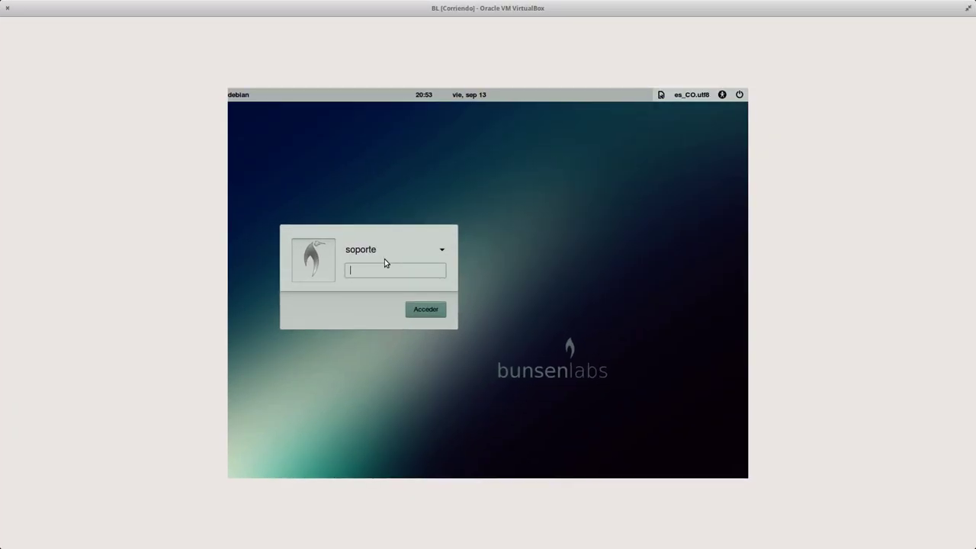
- Log in to the BunsenLabs desktop, retyping the password after the first attempt fails
key("BackSpace")
key("BackSpace")
key("BackSpace")
key("BackSpace")
key("BackSpace")
key("BackSpace")
key("BackSpace")
key("Return")
key("Return")
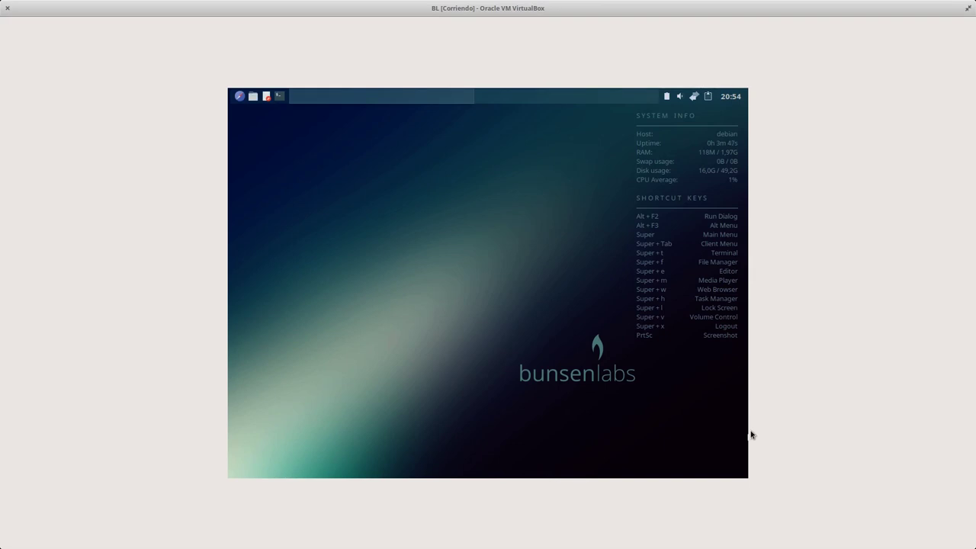
- Give Wired connection 1's address 192.168.10.2 the IPv4 gateway 192.168.10.1 and save it
left_click(694, 96)
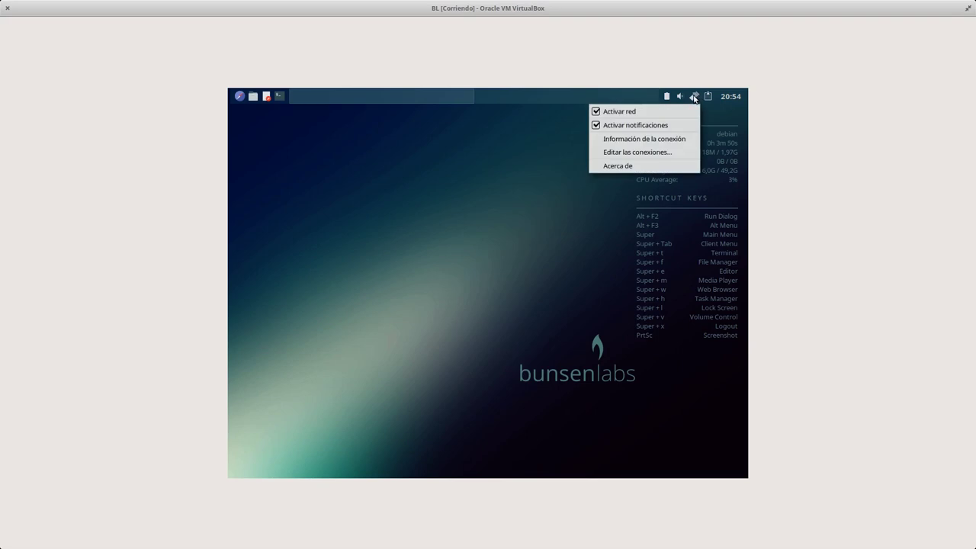
left_click(629, 153)
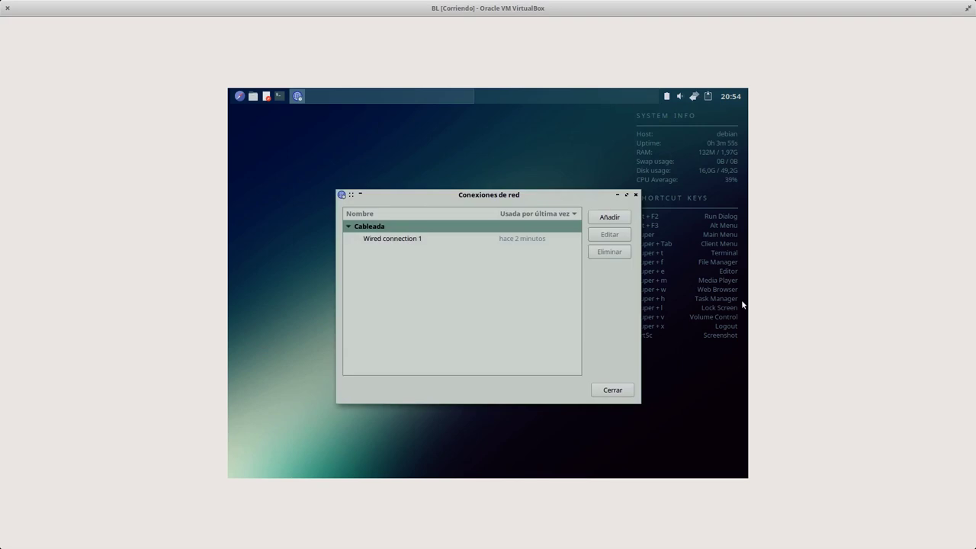
left_click(505, 236)
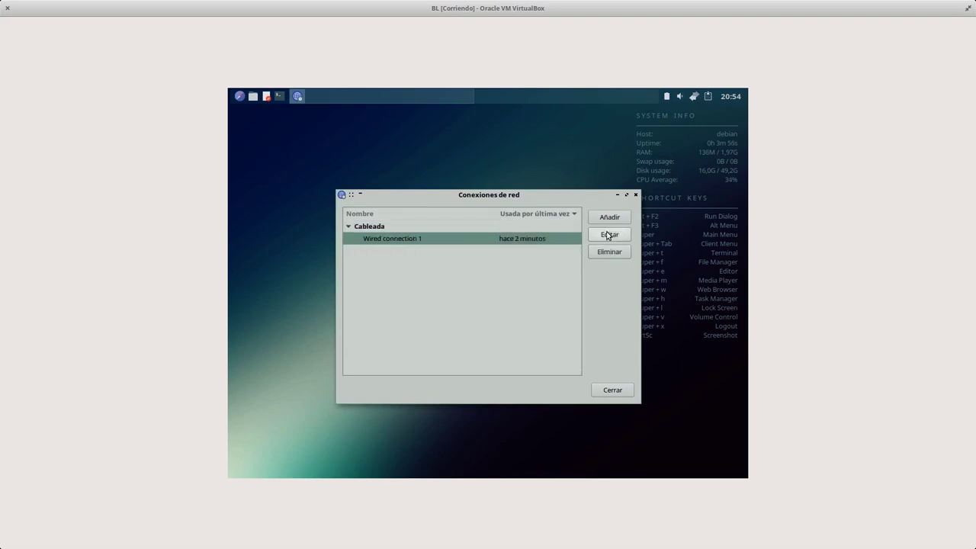
double_click(526, 250)
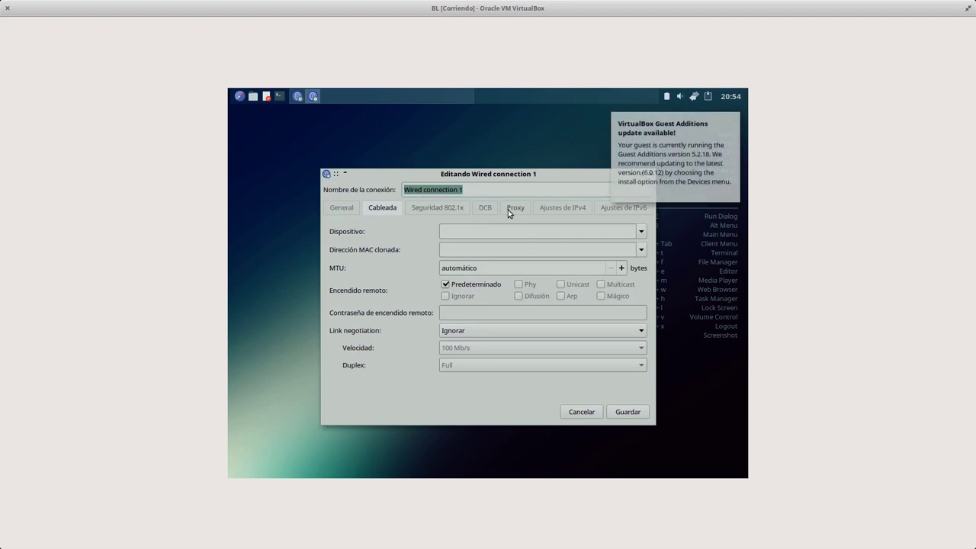
left_click(544, 212)
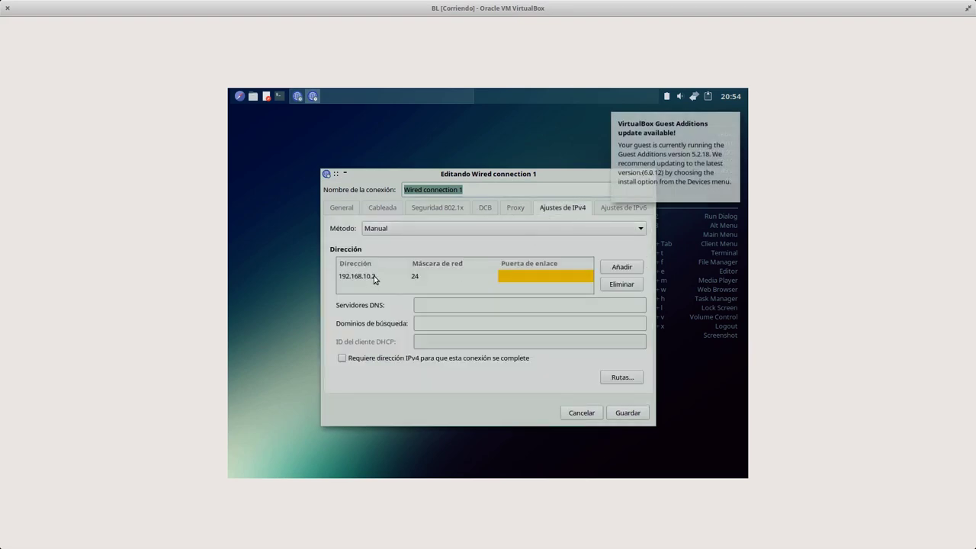
left_click(514, 276)
type("192.168.10")
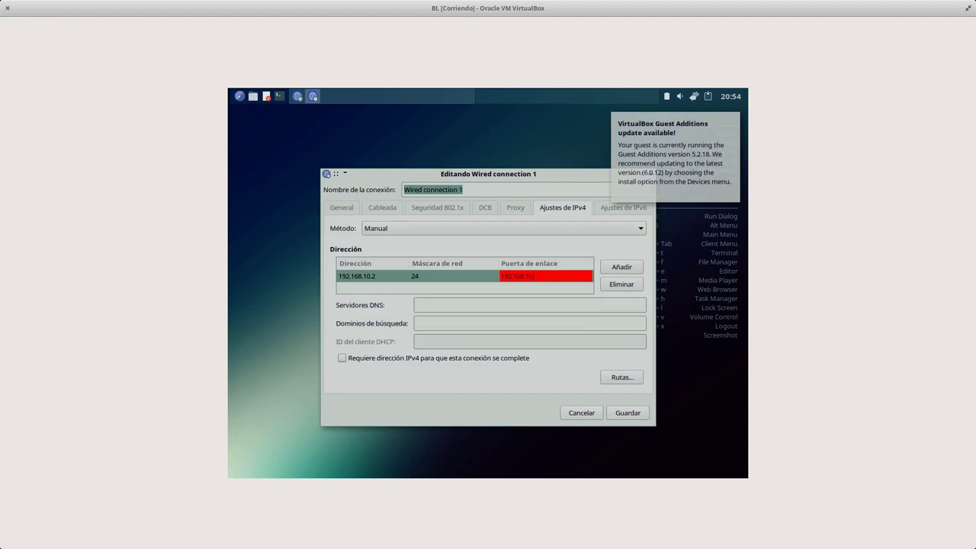
type(".1")
left_click(489, 305)
left_click(630, 414)
- Dismiss the network tray menu and close the Network Connections window
right_click(693, 97)
right_click(693, 97)
right_click(692, 98)
left_click(689, 111)
left_click(610, 390)
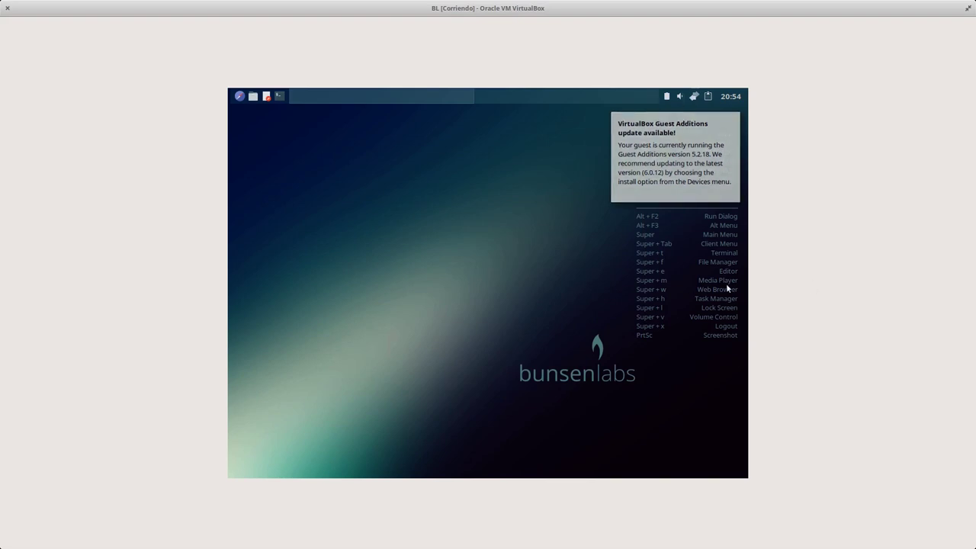
- Ping 192.168.10.1 from a terminal, stop it, and dismiss Zentyal's changes-saved notice
key("super+t")
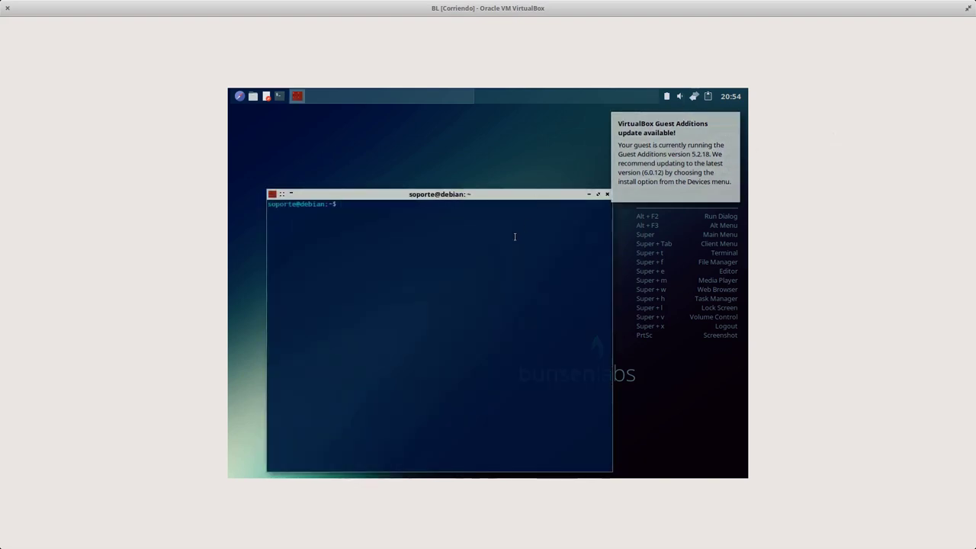
type("ping 192.168.10.1")
key("Return")
key("ctrl+c")
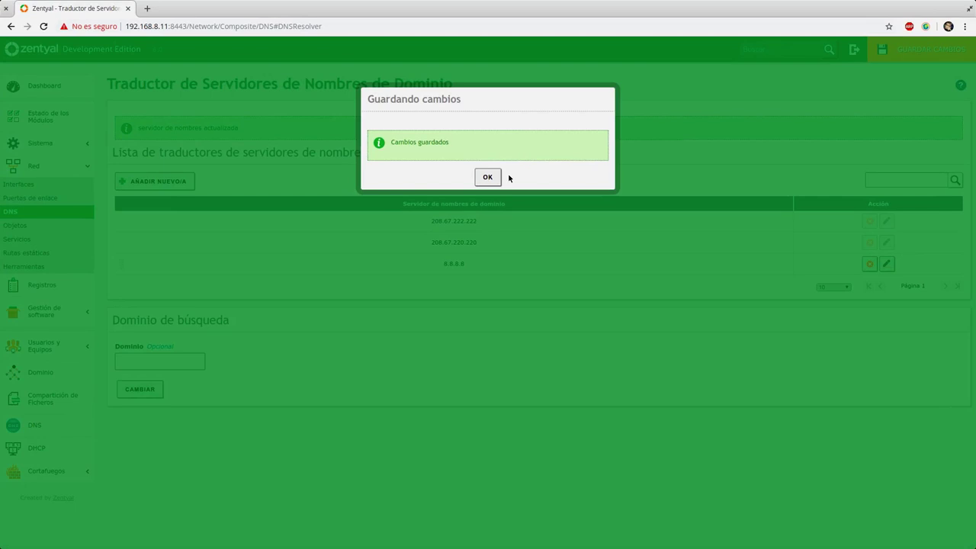
left_click(488, 177)
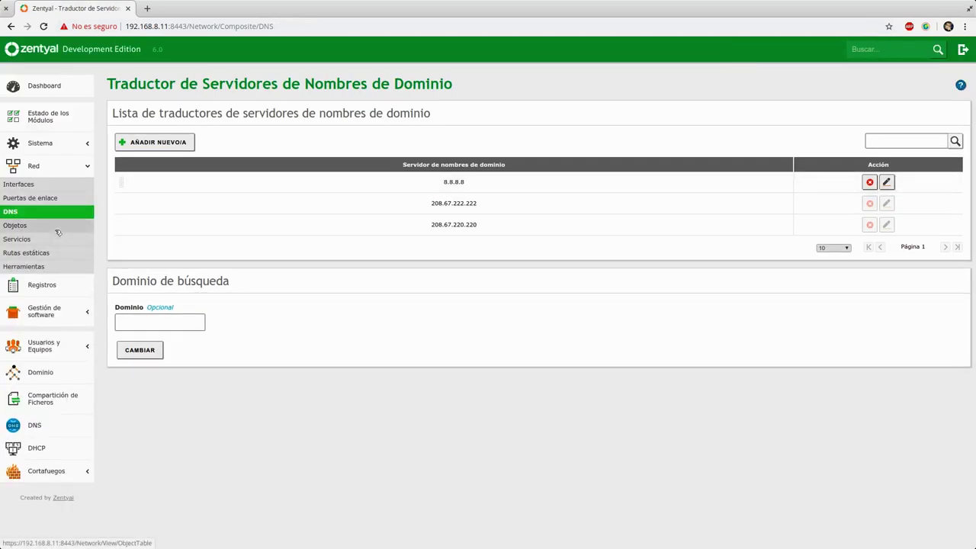
- Add a new network object named Administrativos on the Objetos page
left_click(48, 227)
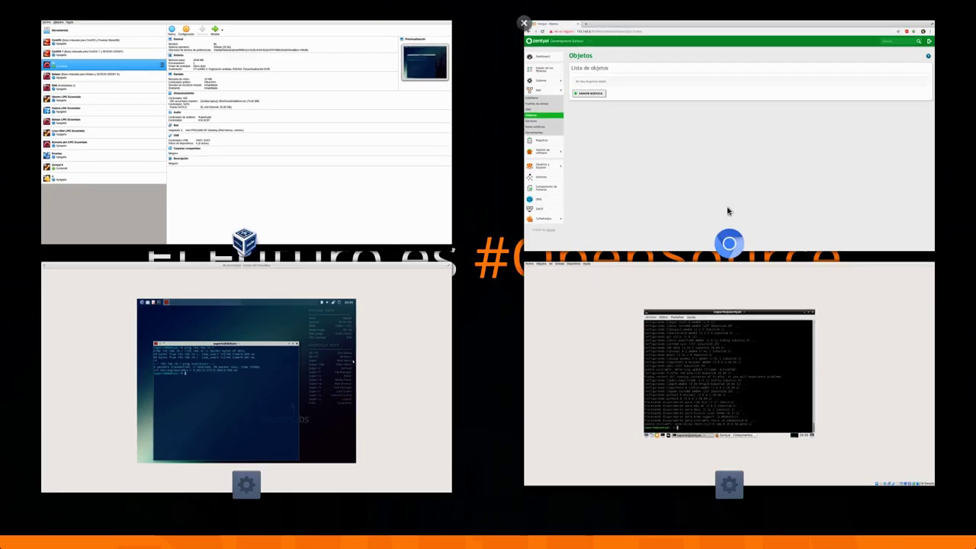
left_click(647, 186)
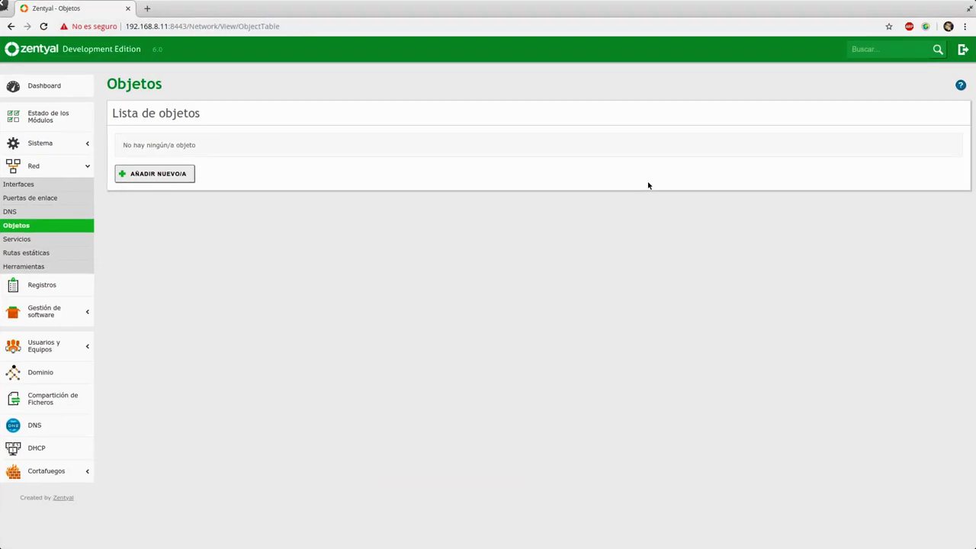
left_click(158, 175)
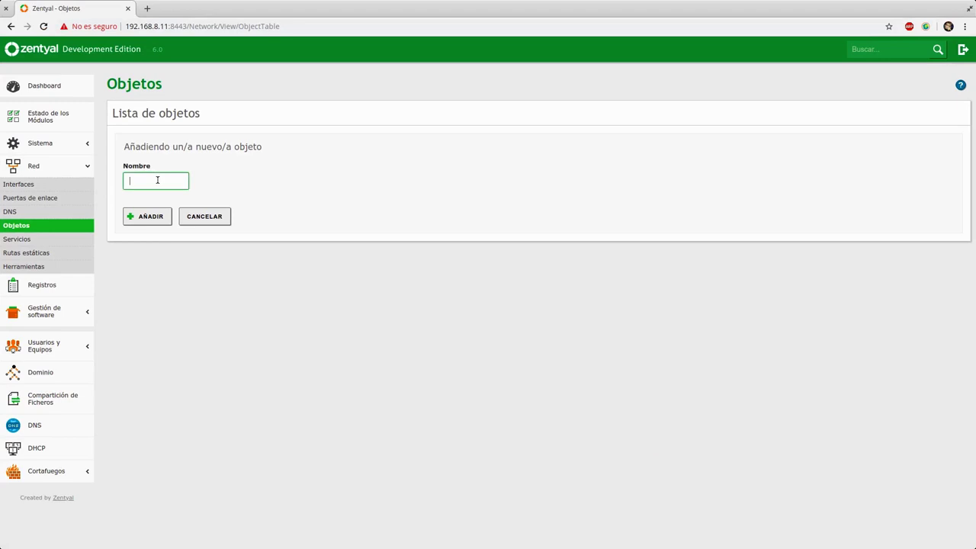
type("Administrativos")
left_click(153, 215)
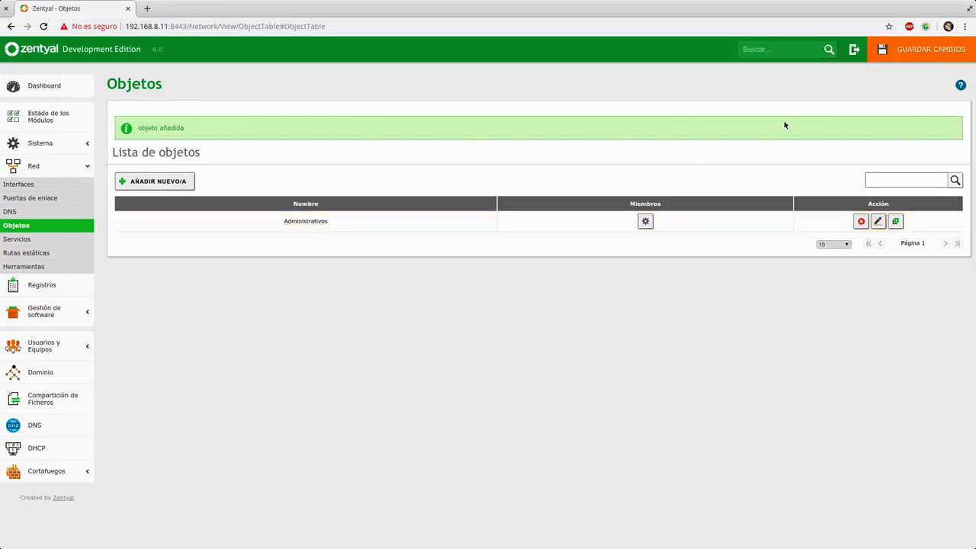
- Save the pending Zentyal changes with Guardar cambios
left_click(923, 48)
left_click(388, 244)
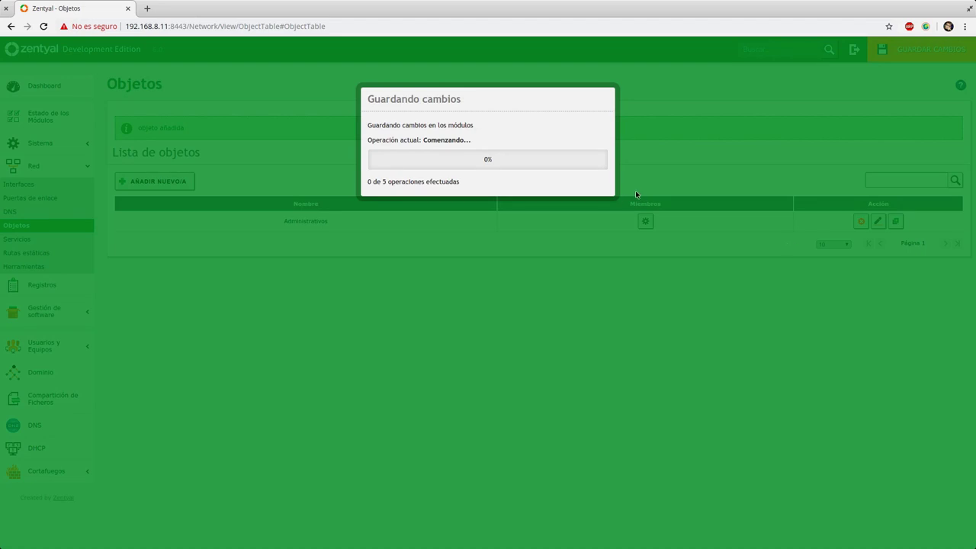
key("super")
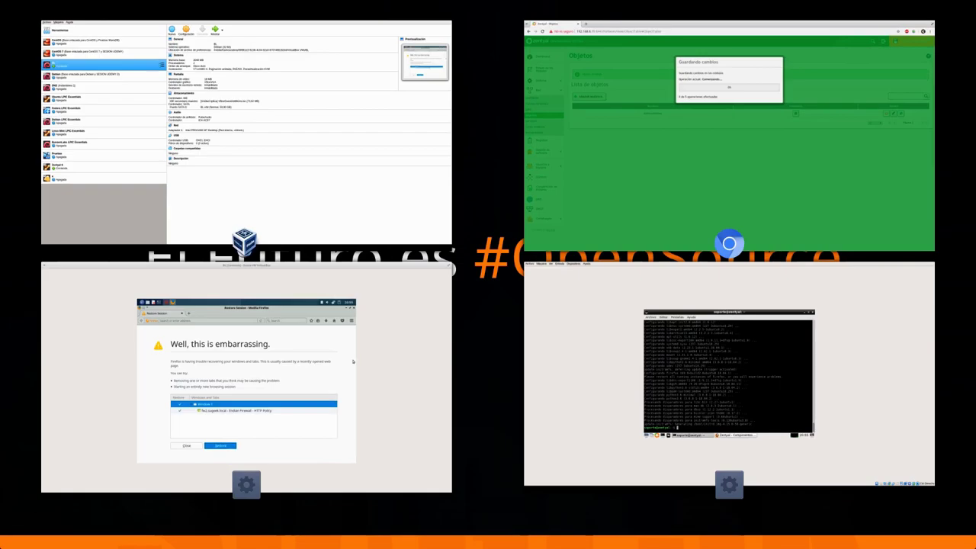
- In the BunsenLabs guest's Firefox, load the address 192.168.10.1
left_click(204, 371)
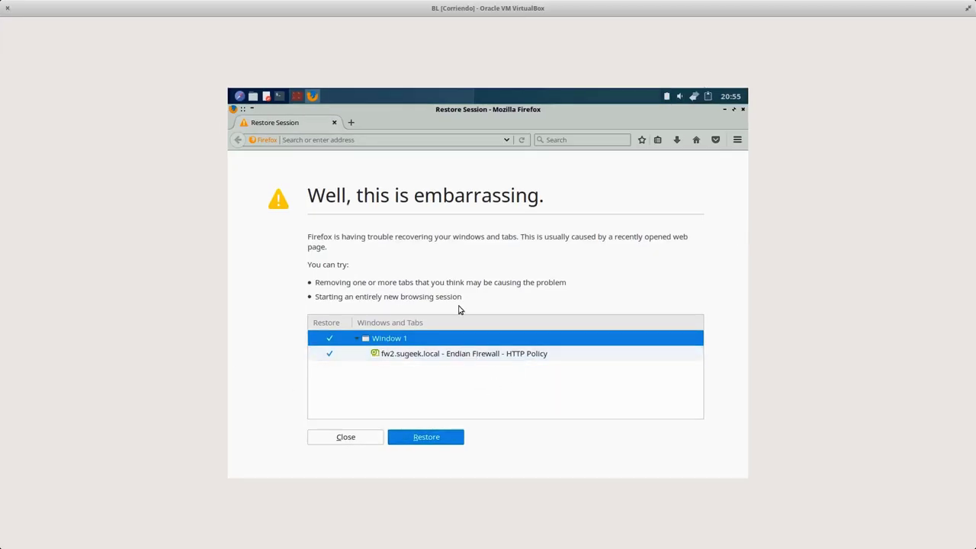
type("192.168.0.1/")
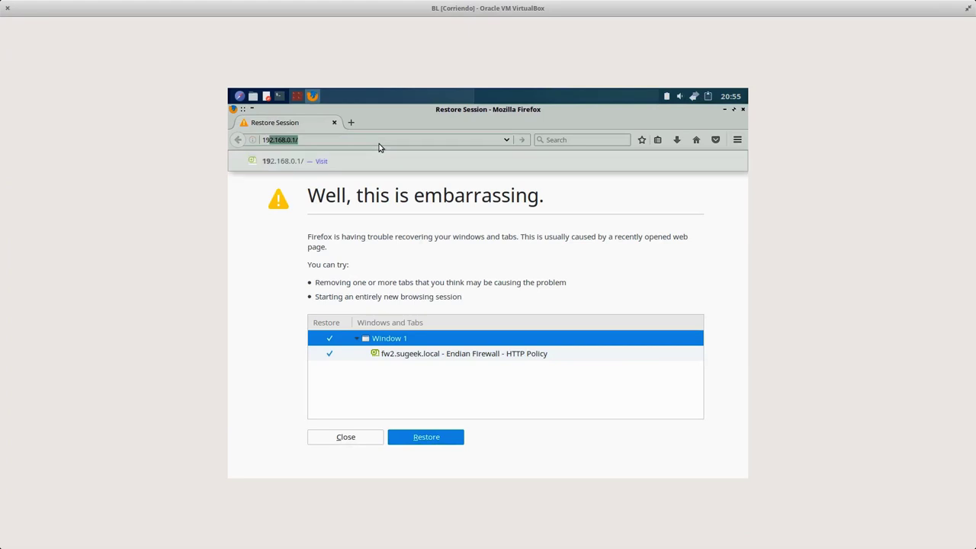
left_click(379, 144)
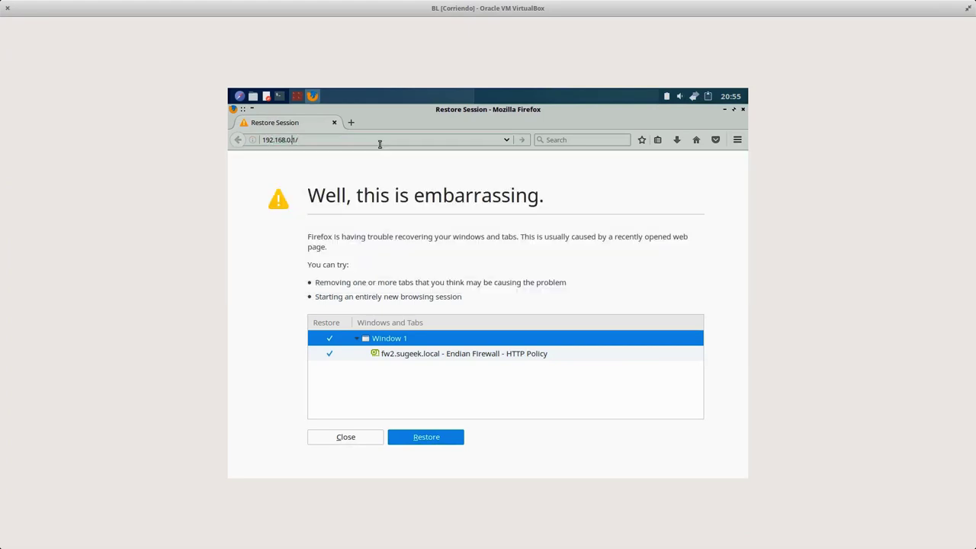
type("1")
key("Return")
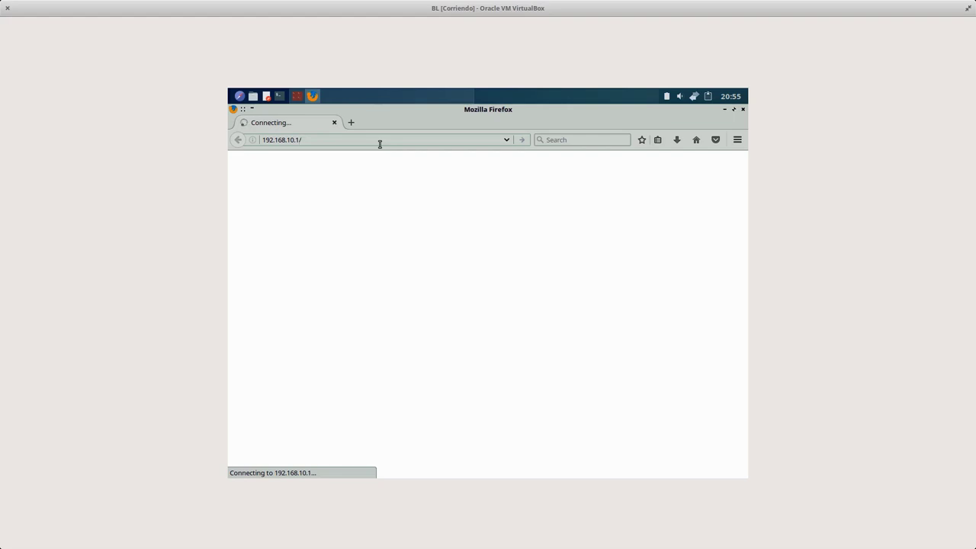
key("BackSpace")
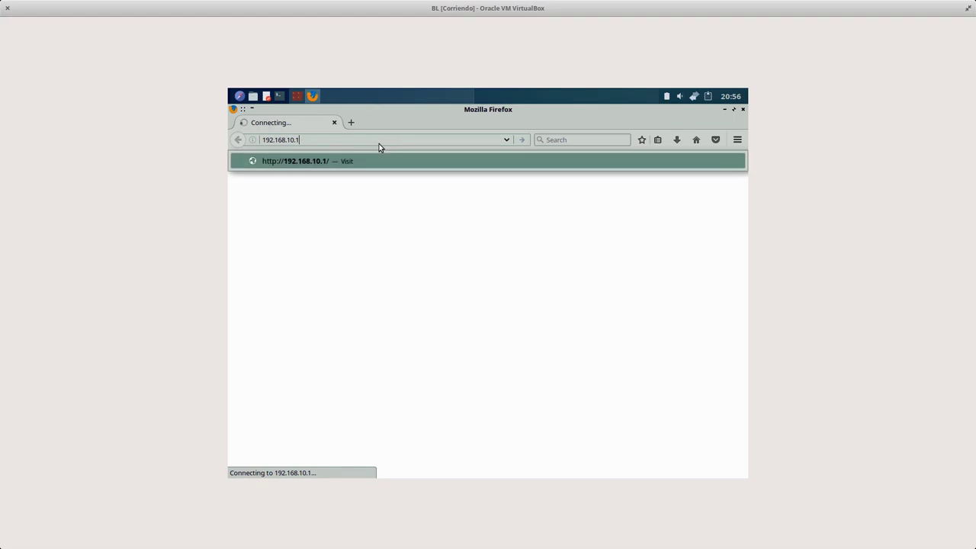
type(":10443")
key("Return")
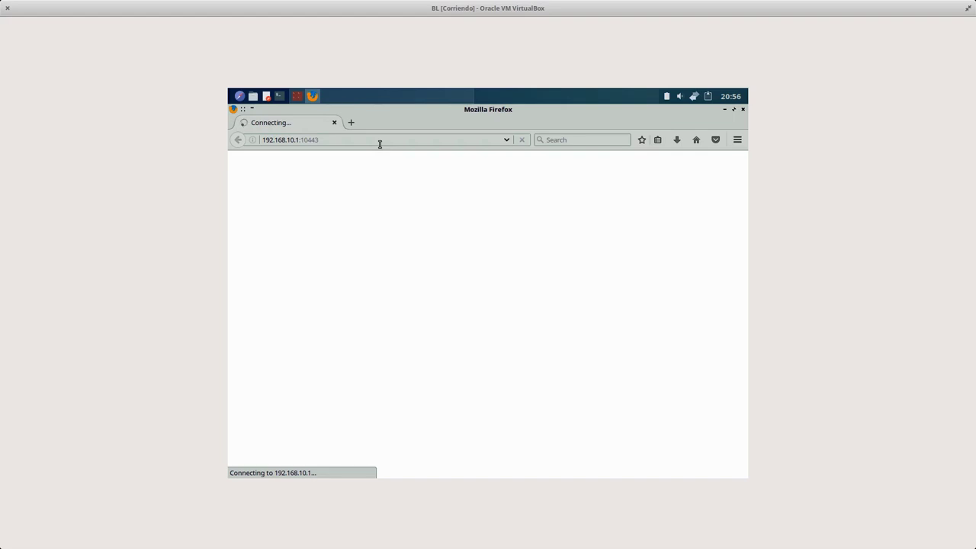
left_click(380, 143)
key("BackSpace")
key("BackSpace")
key("BackSpace")
key("BackSpace")
key("BackSpace")
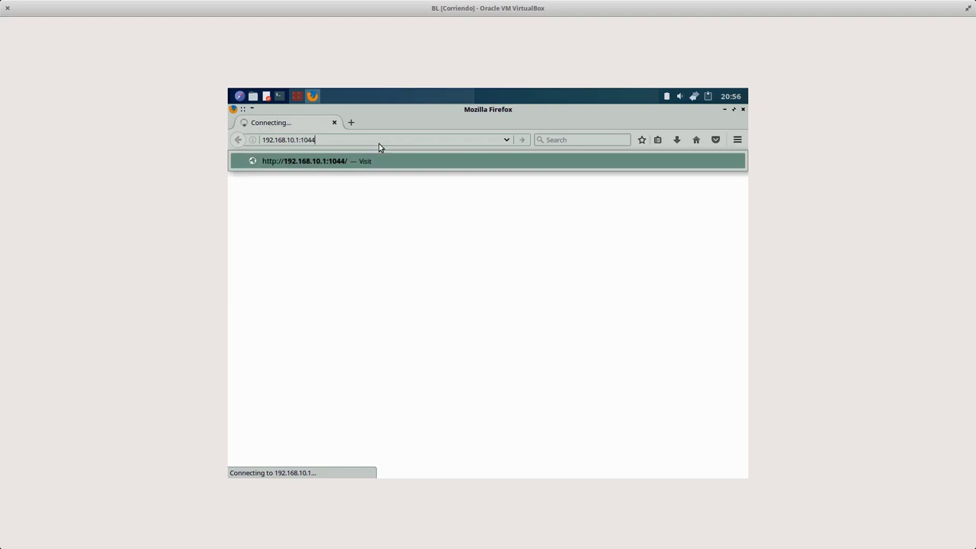
type("8443")
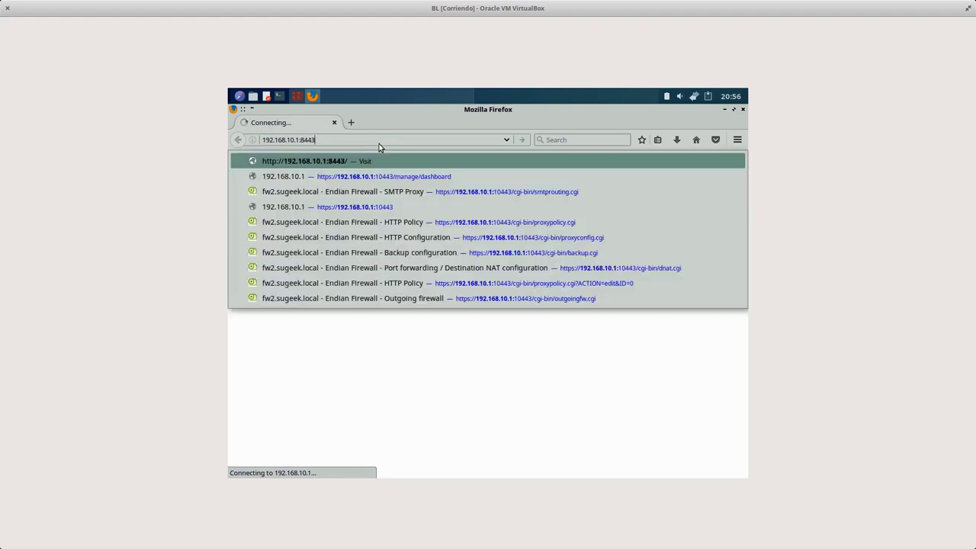
key("Home")
type("https://")
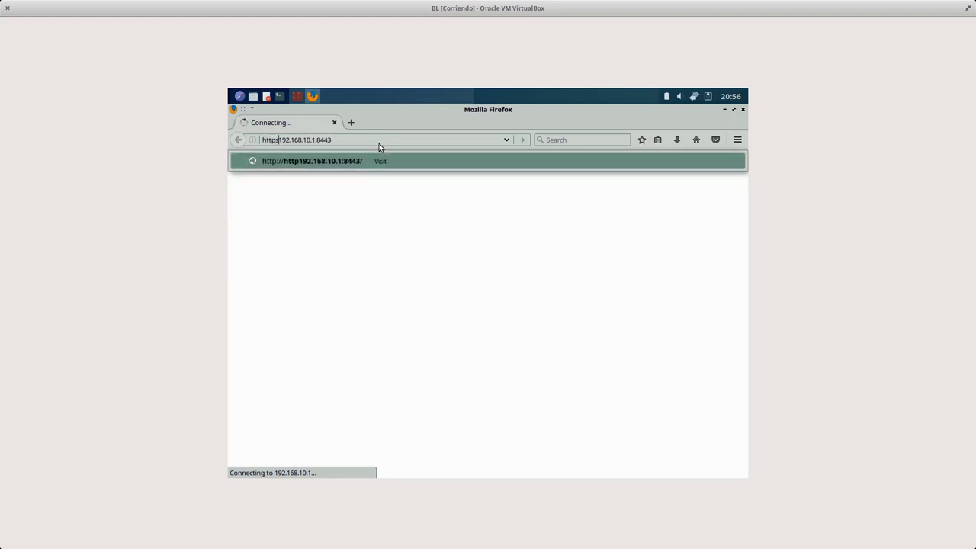
key("Return")
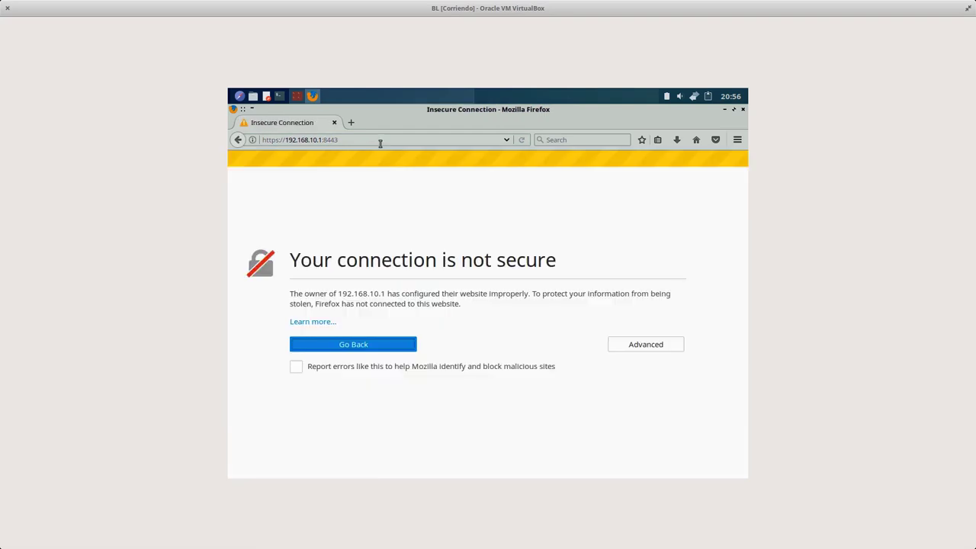
- Add and confirm a security exception for the self-signed certificate
left_click(646, 345)
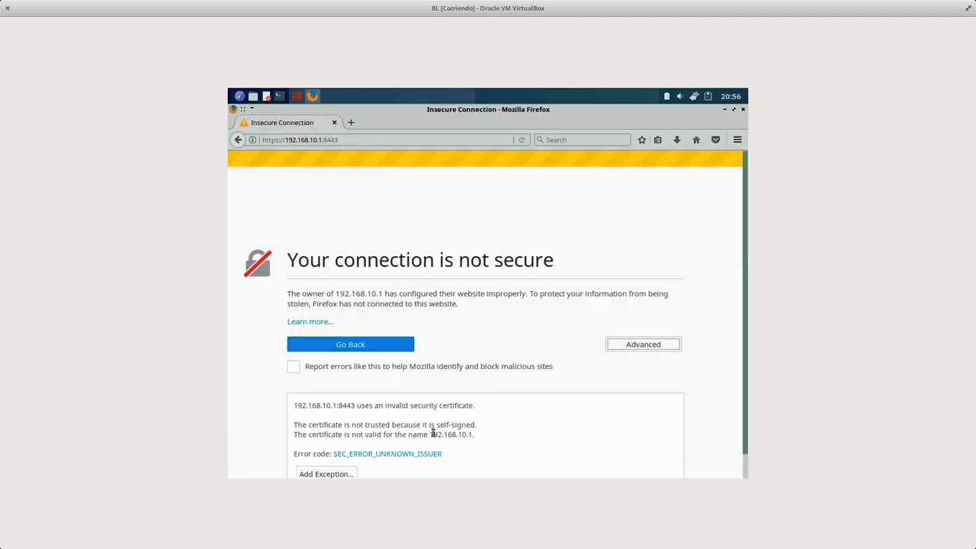
left_click(332, 474)
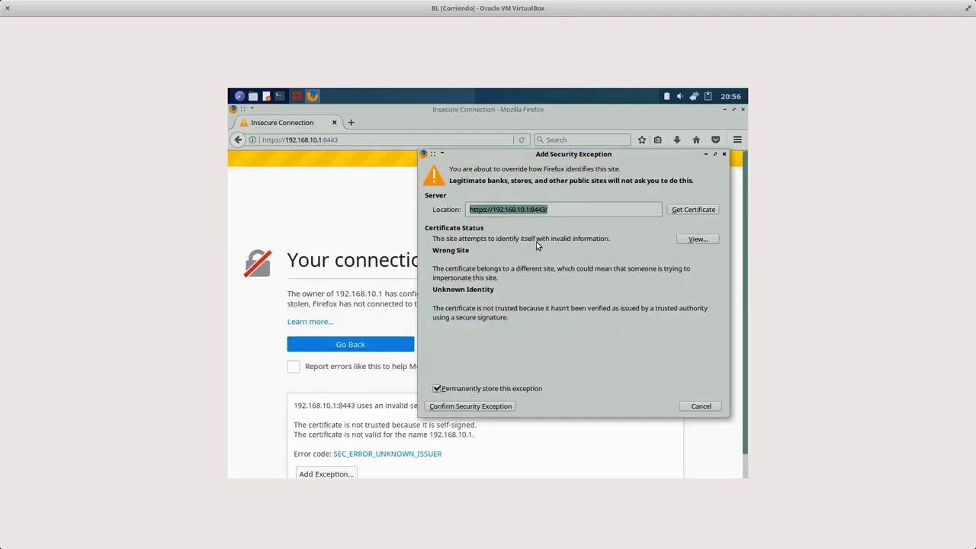
left_click(481, 408)
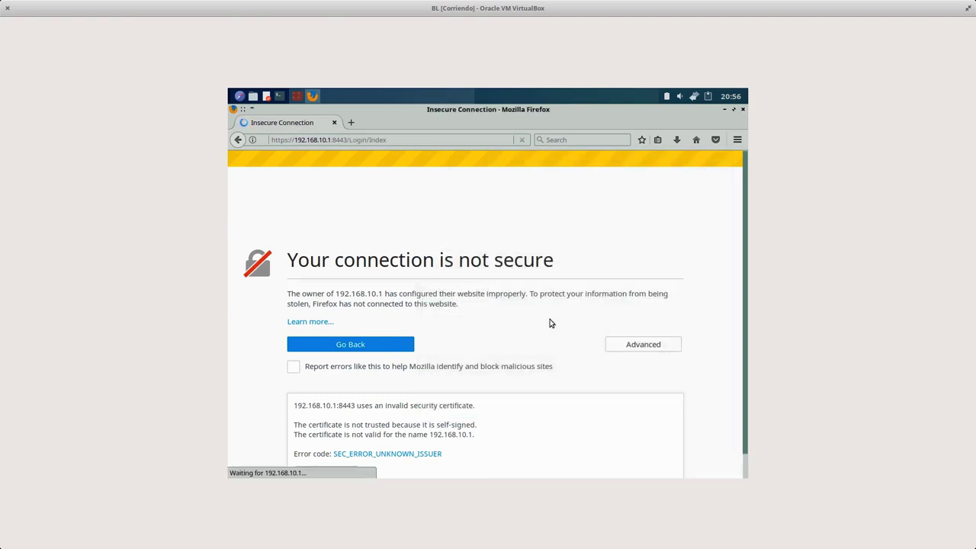
- Sign in to Zentyal with the admin username and password, declining to save the login
type("soporte")
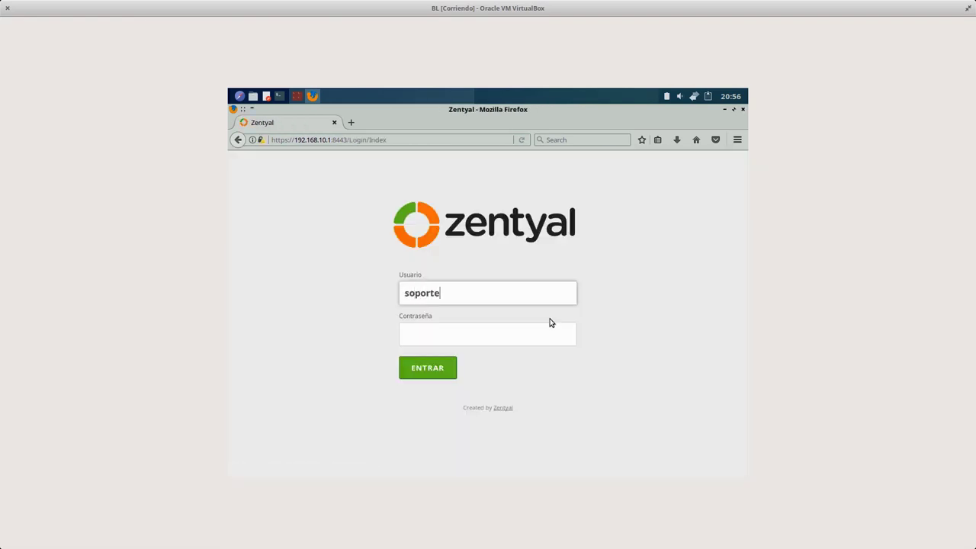
key("Tab")
type("*********")
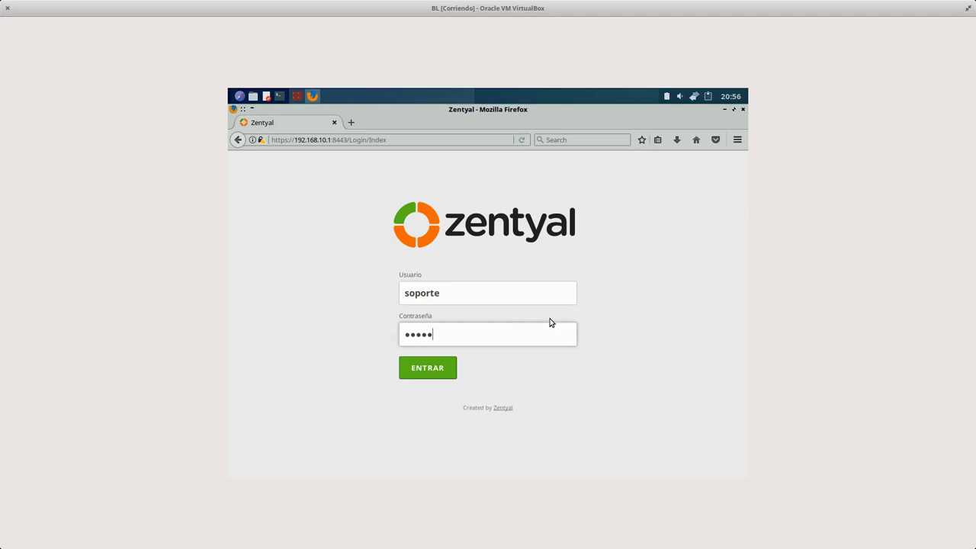
key("Return")
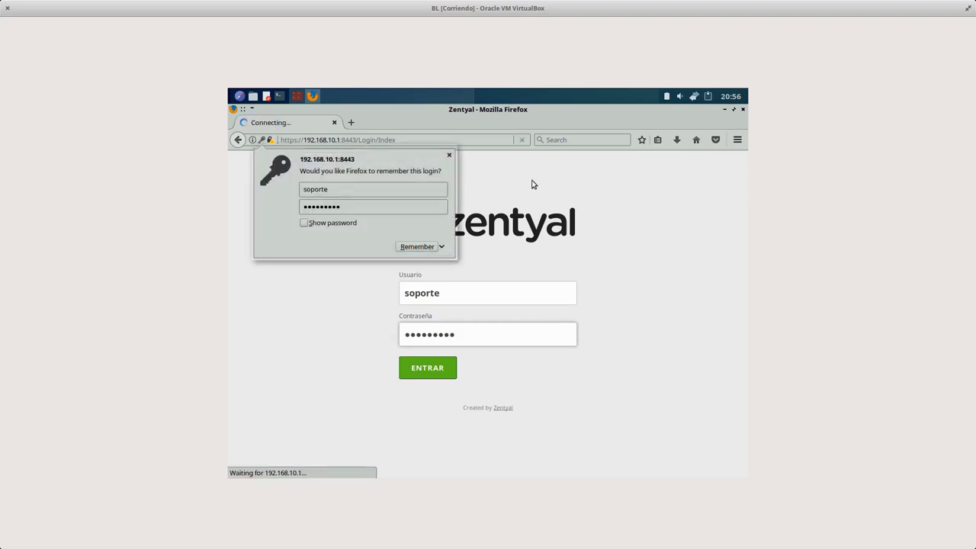
left_click(449, 155)
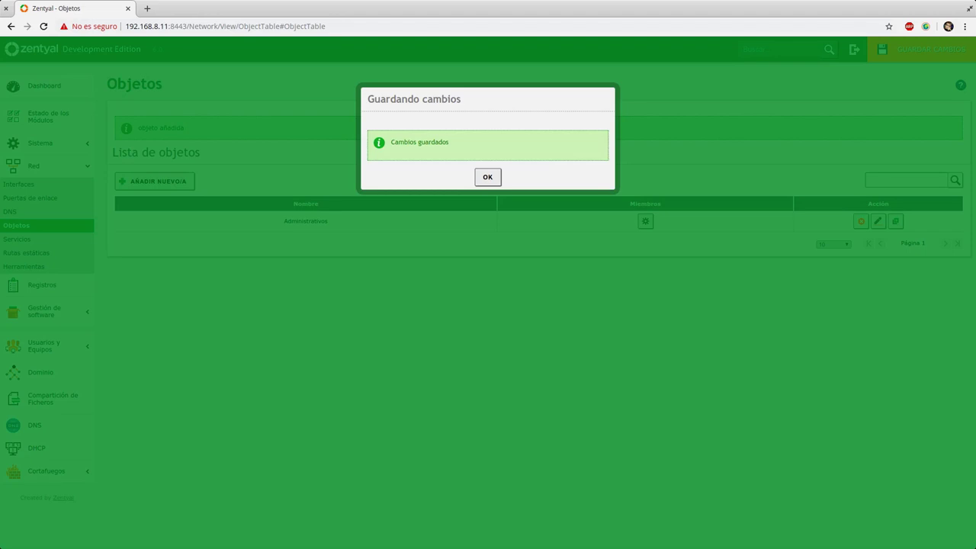
- Close the Cambios guardados confirmation to return to the Objetos list
left_click(488, 177)
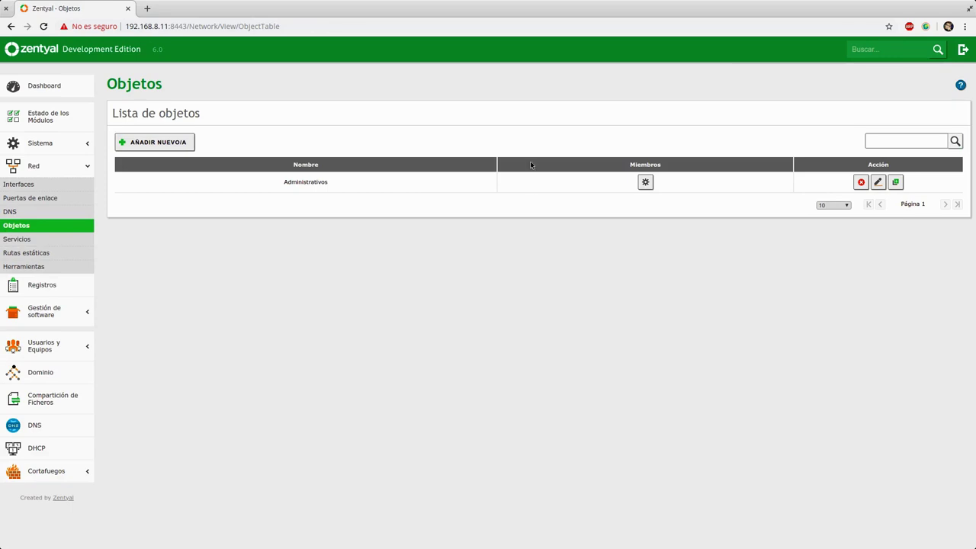
- Add member Gerente with IP 192.168.10.20/32 to the Administrativos object
left_click(645, 181)
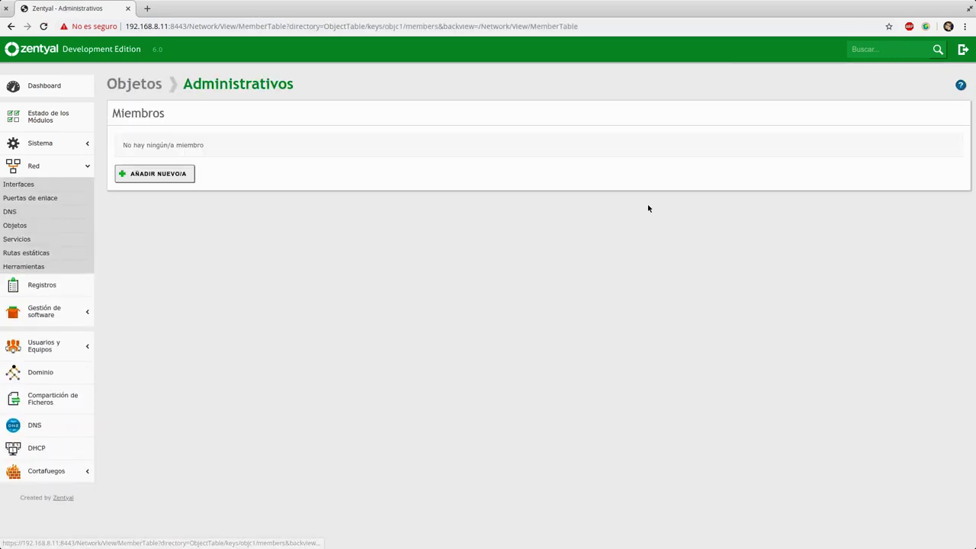
left_click(150, 182)
left_click(151, 181)
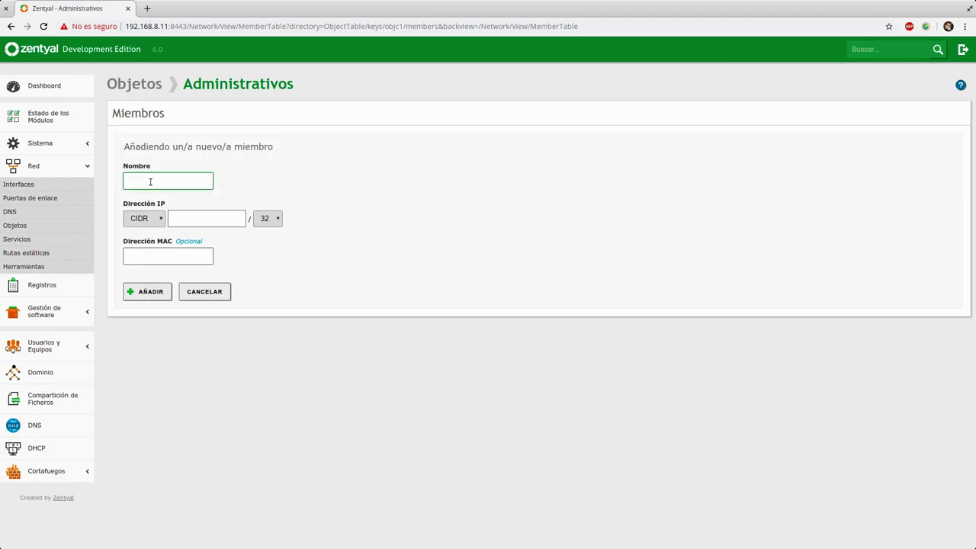
type("Gerente")
left_click(183, 217)
type("192.168.10.")
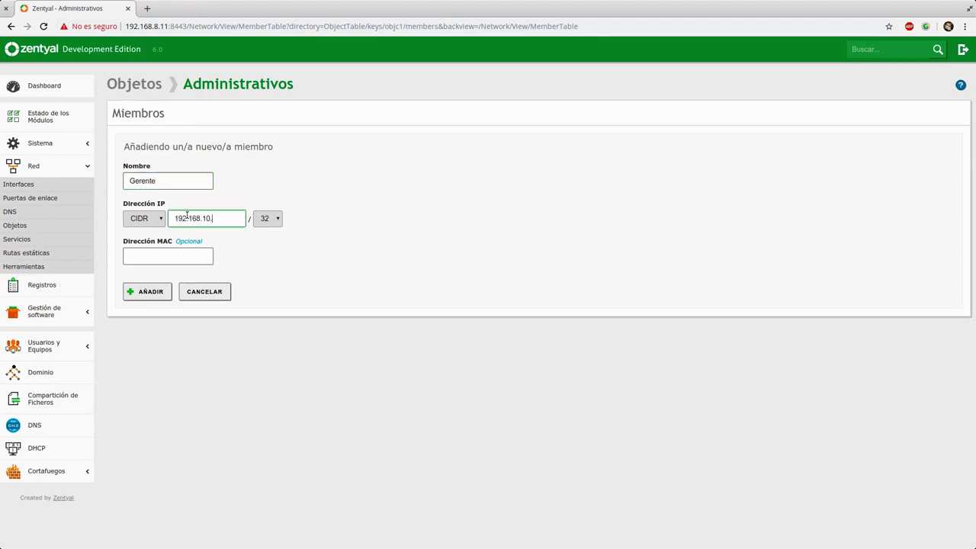
type("20")
left_click(152, 258)
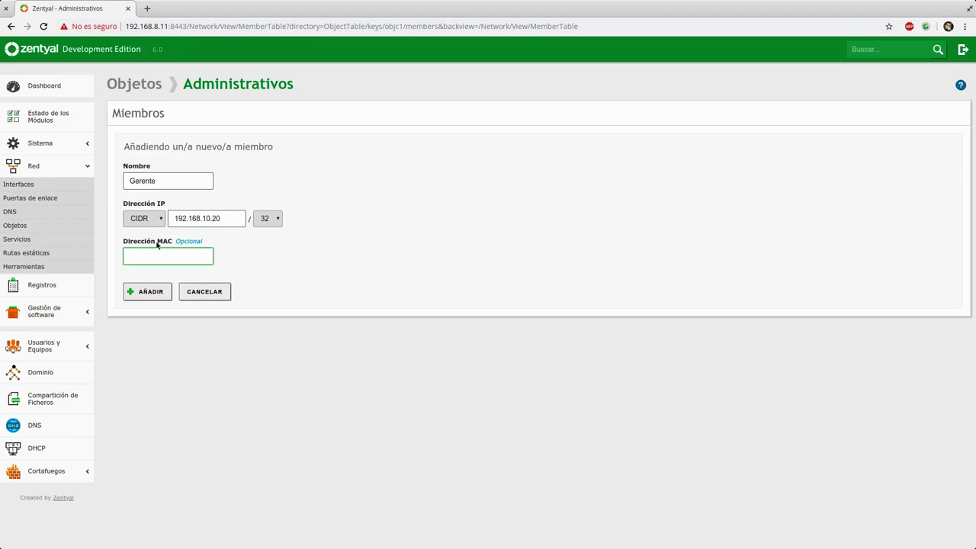
left_click_drag(151, 241, 207, 244)
left_click(207, 246)
left_click(172, 257)
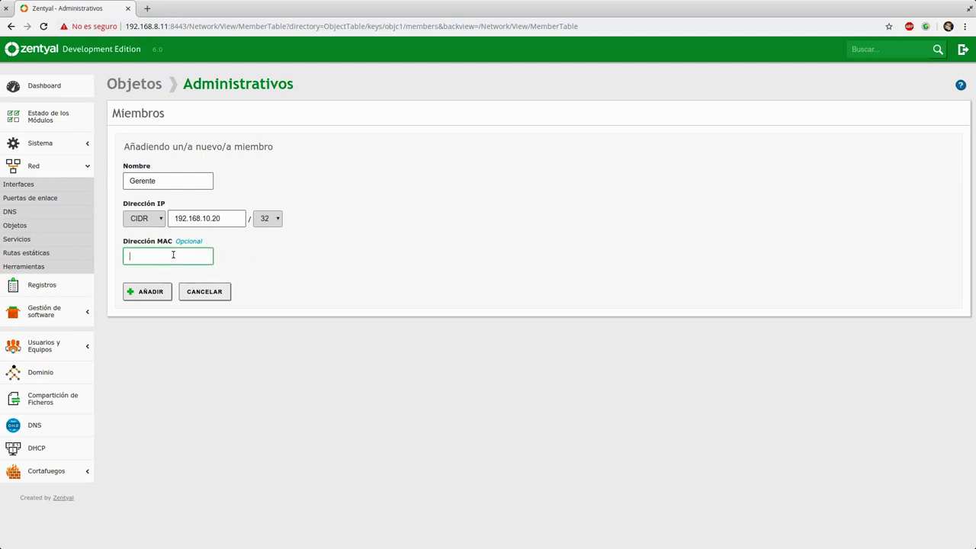
left_click(155, 295)
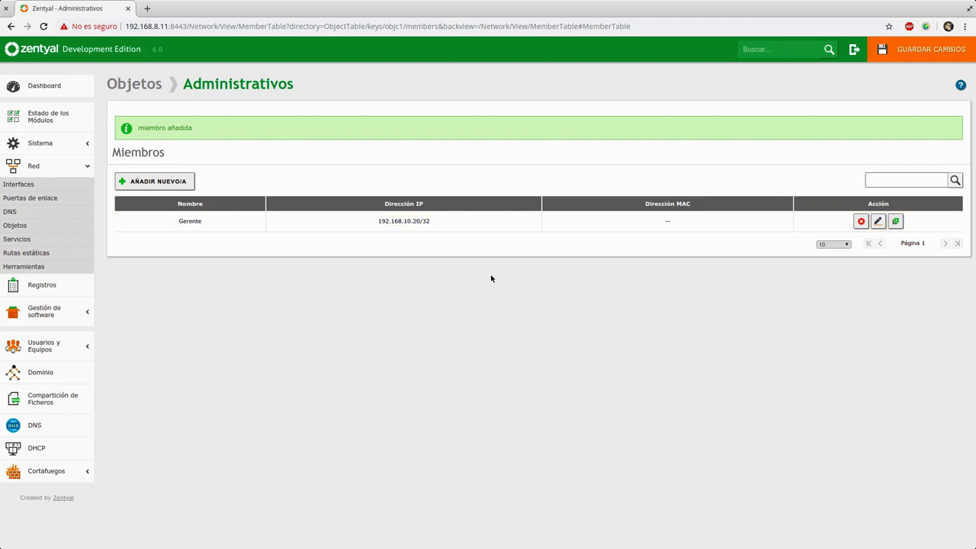
- Save the pending changes and confirm with Guardar
left_click(876, 50)
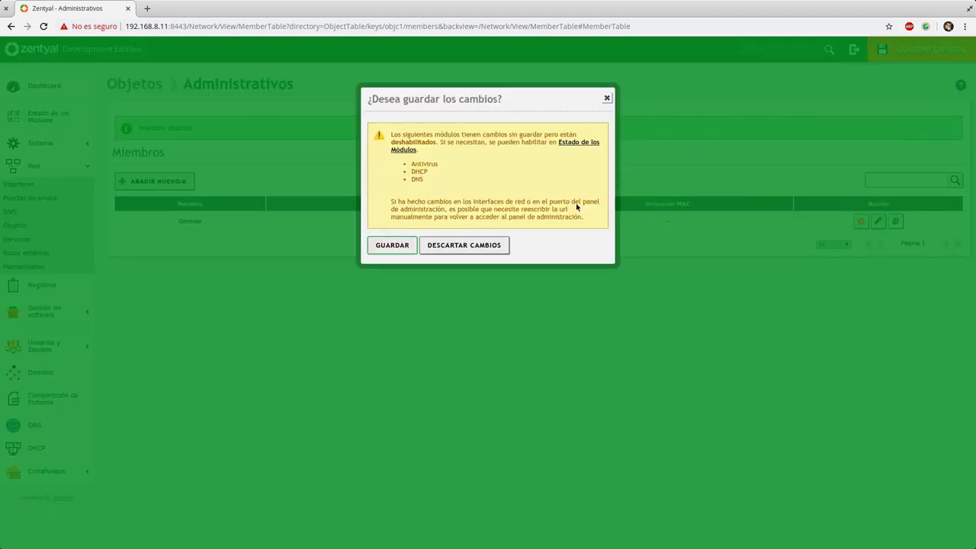
left_click(391, 245)
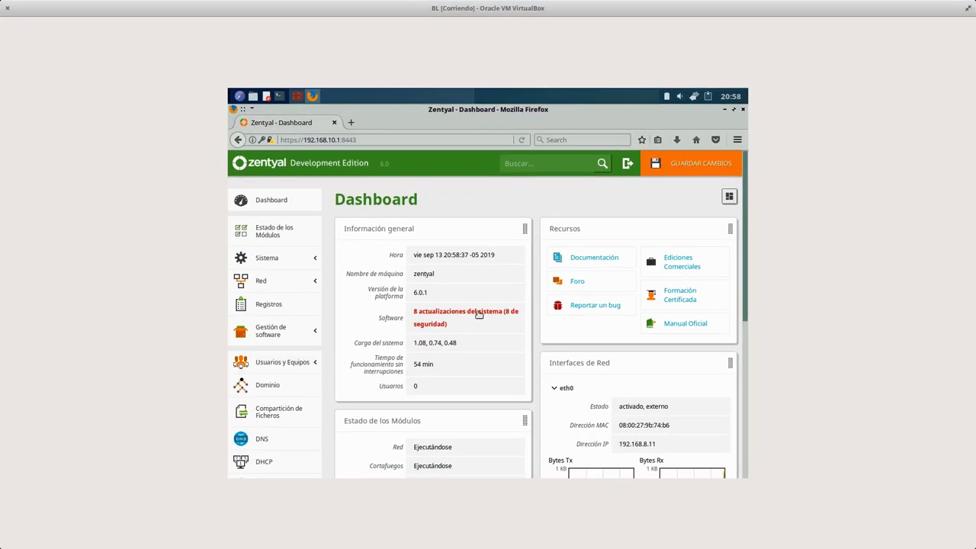
- Scroll the Dashboard and highlight the firewall module's running status
scroll(477, 324, "down", 5)
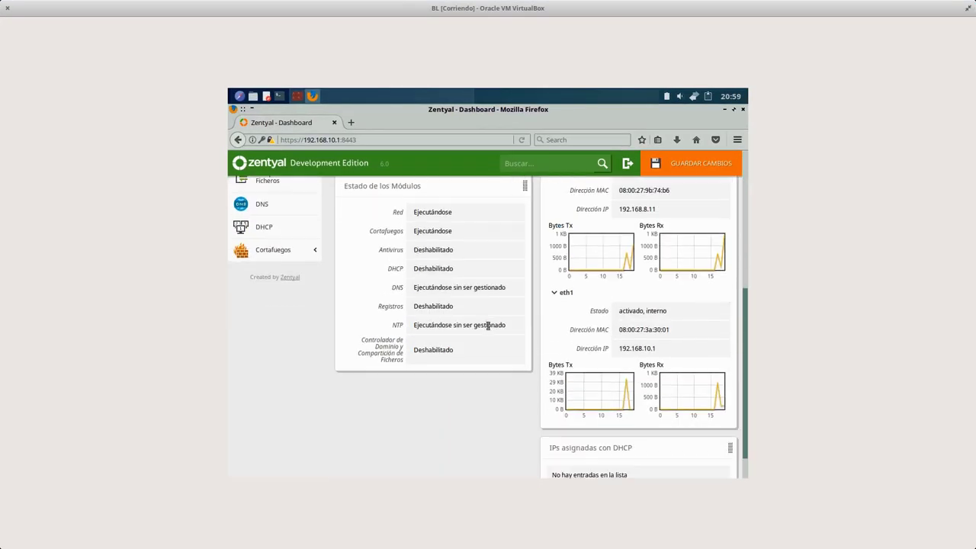
scroll(549, 335, "up", 1)
scroll(612, 349, "down", 1)
scroll(627, 301, "up", 1)
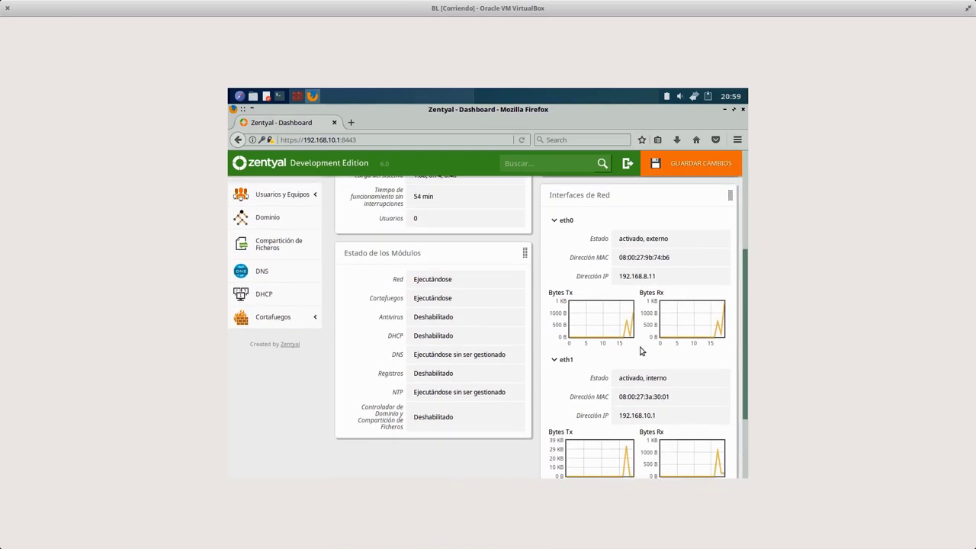
scroll(593, 336, "down", 1)
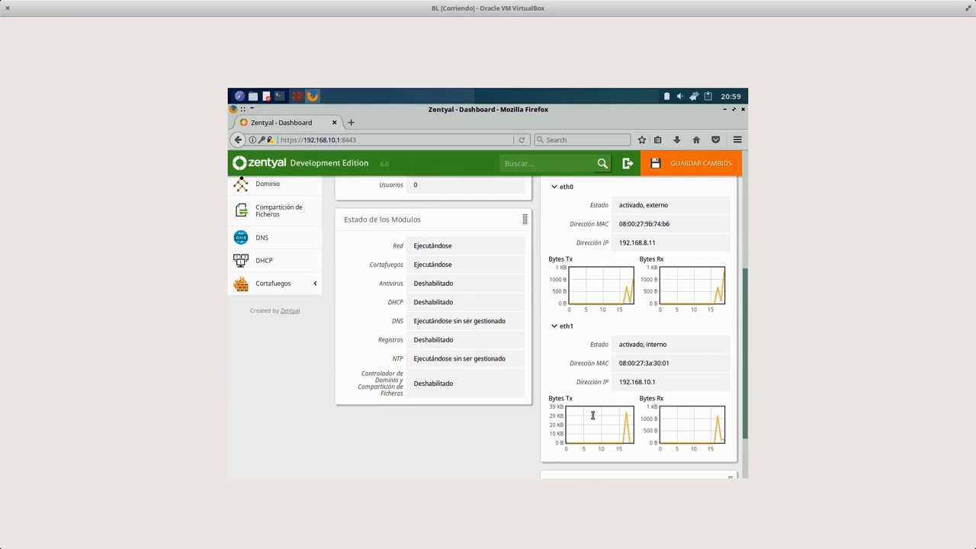
left_click_drag(417, 265, 449, 285)
left_click(457, 292)
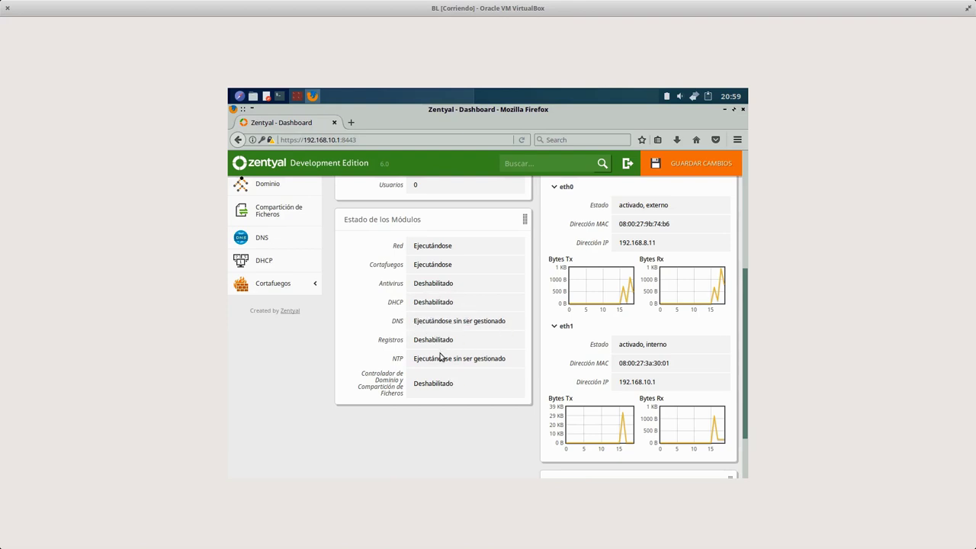
- Keep scrolling the Dashboard and highlight the NTP module's status while saving finishes
scroll(410, 357, "up", 5)
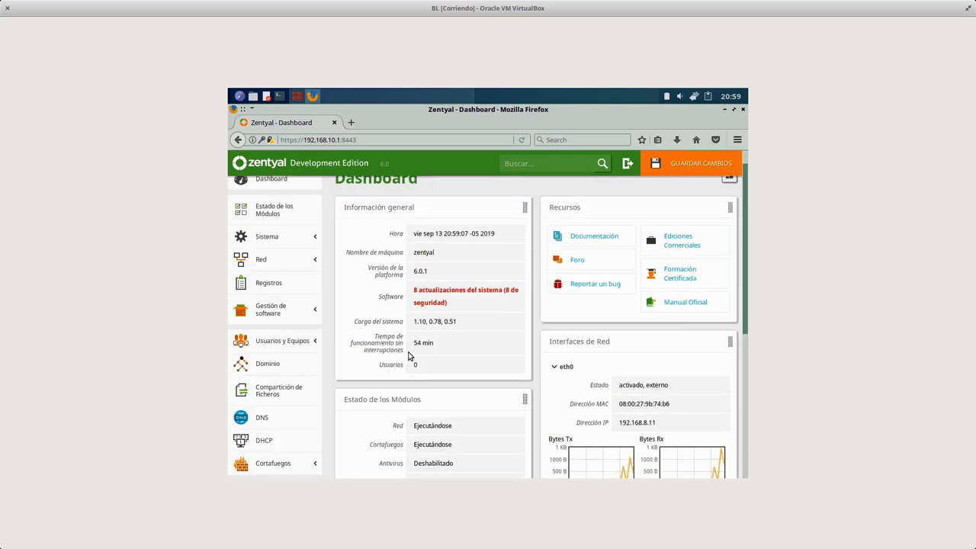
scroll(499, 399, "down", 5)
scroll(283, 239, "up", 5)
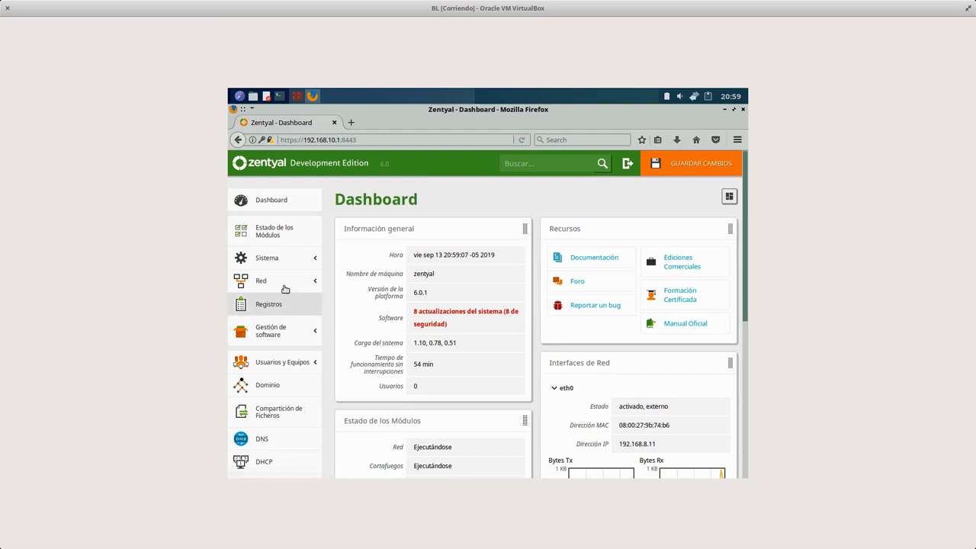
scroll(366, 336, "down", 5)
scroll(366, 336, "up", 5)
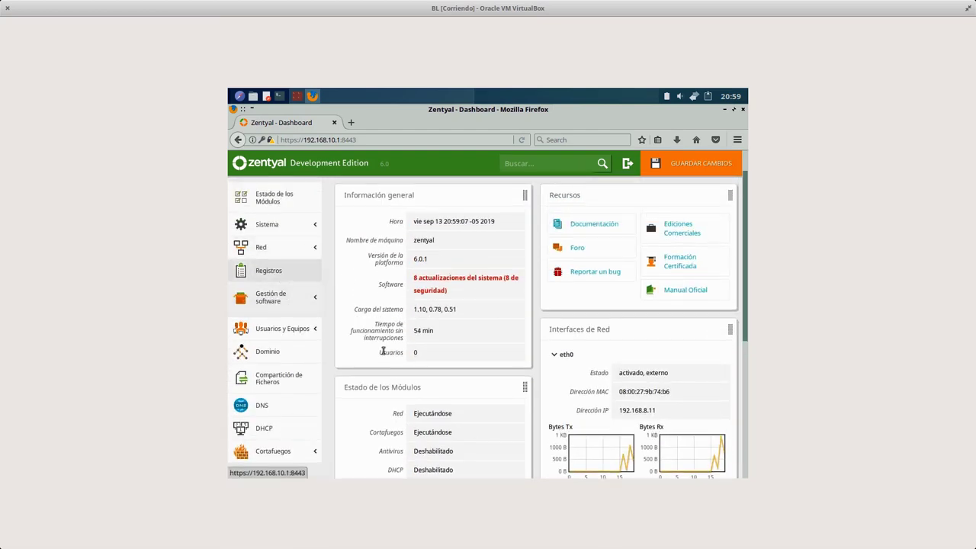
scroll(399, 338, "down", 5)
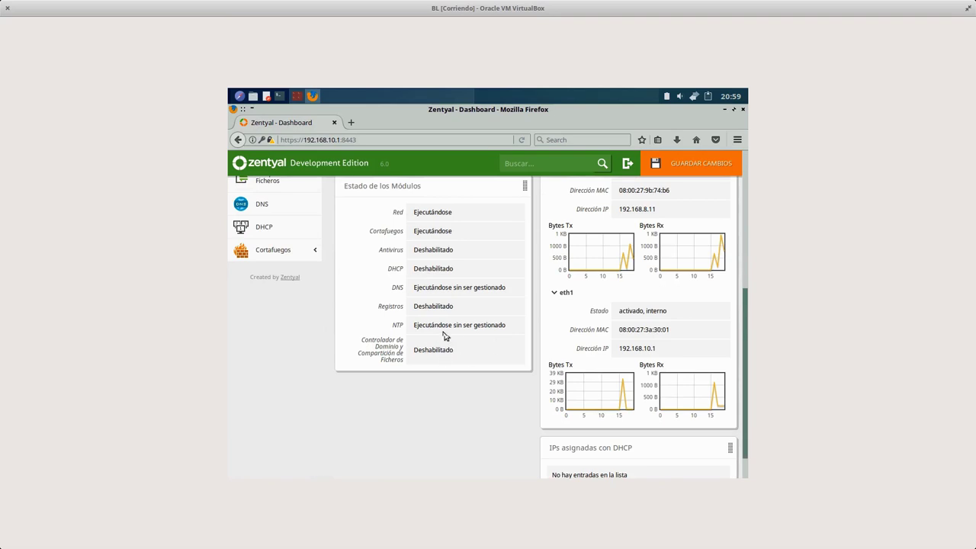
left_click_drag(415, 326, 477, 333)
left_click(494, 345)
scroll(632, 407, "down", 1)
scroll(623, 414, "up", 6)
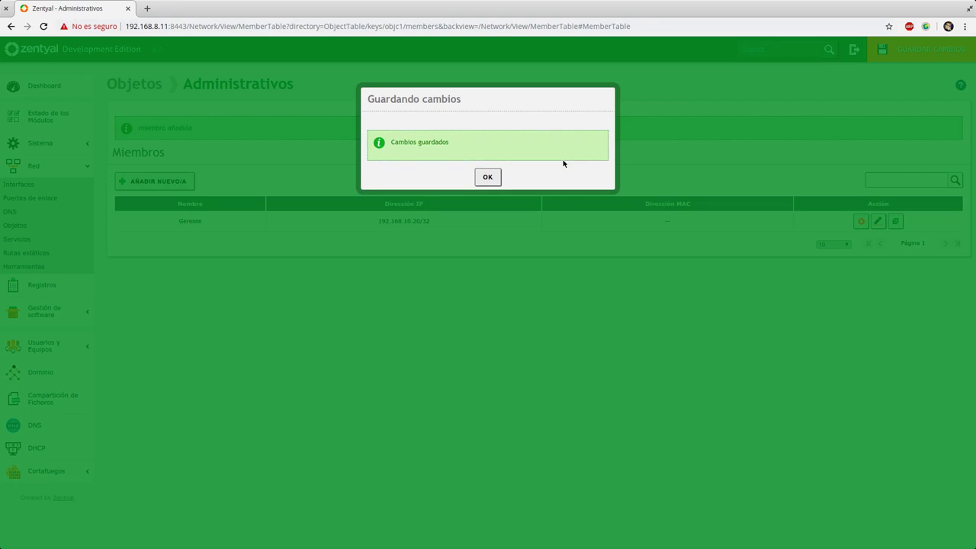
- Dismiss the save confirmation and open Administrativos for editing from the Objetos list
left_click(488, 177)
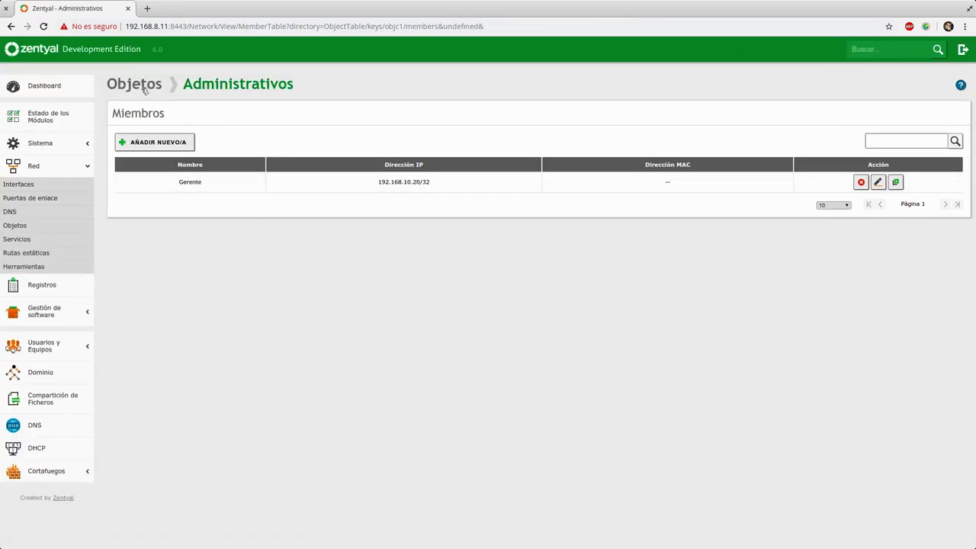
left_click(174, 144)
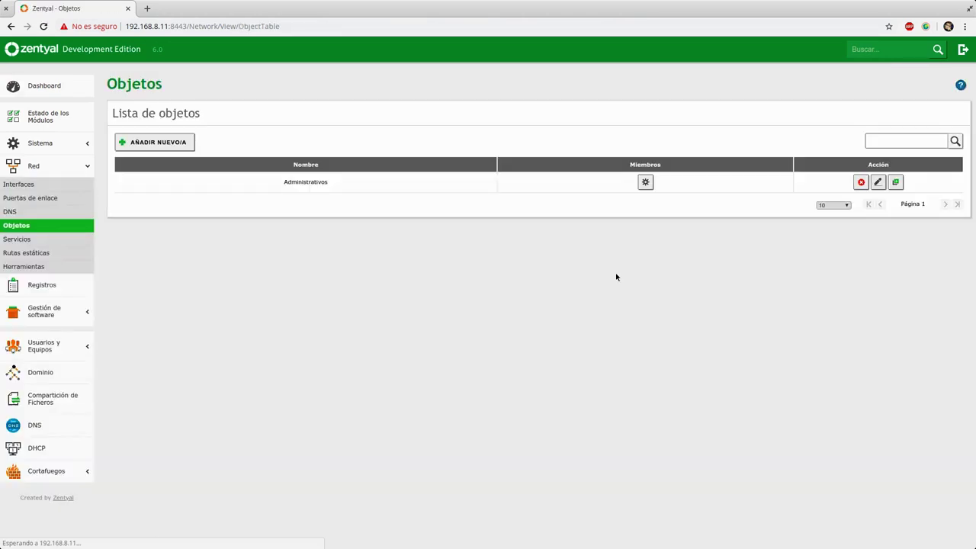
left_click(878, 183)
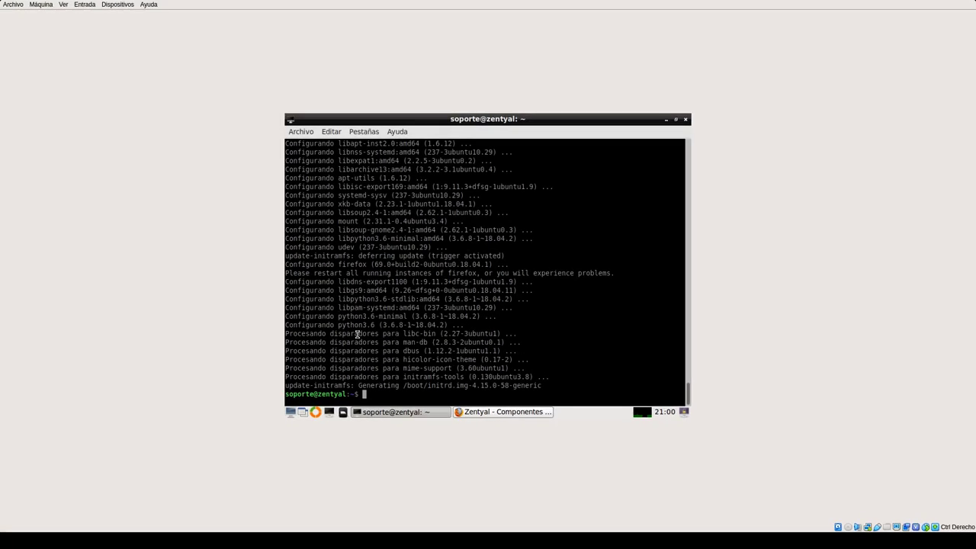
- Try htop, which is not installed, then run free -m to show memory in megabytes
type("hpo")
key("Return")
type("htop")
key("Return")
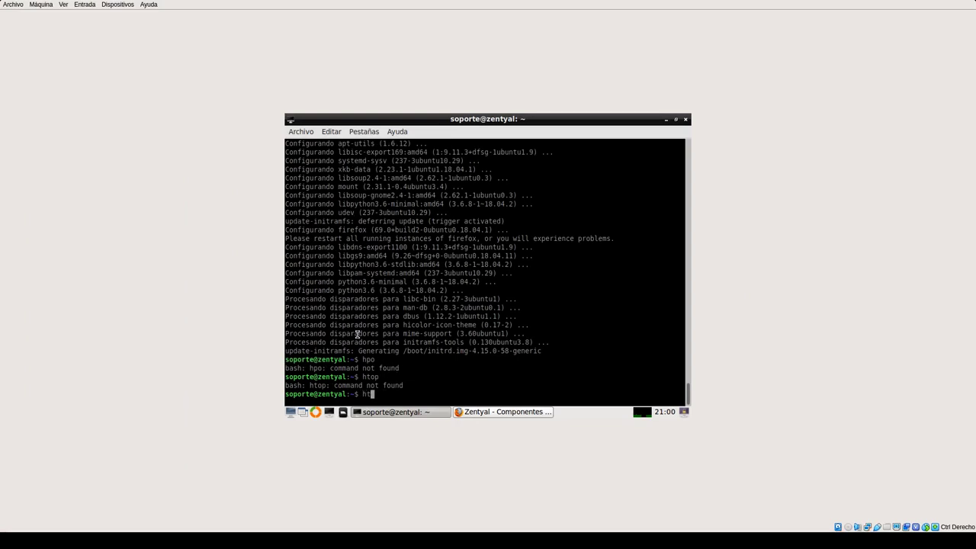
type("free -m")
key("Return")
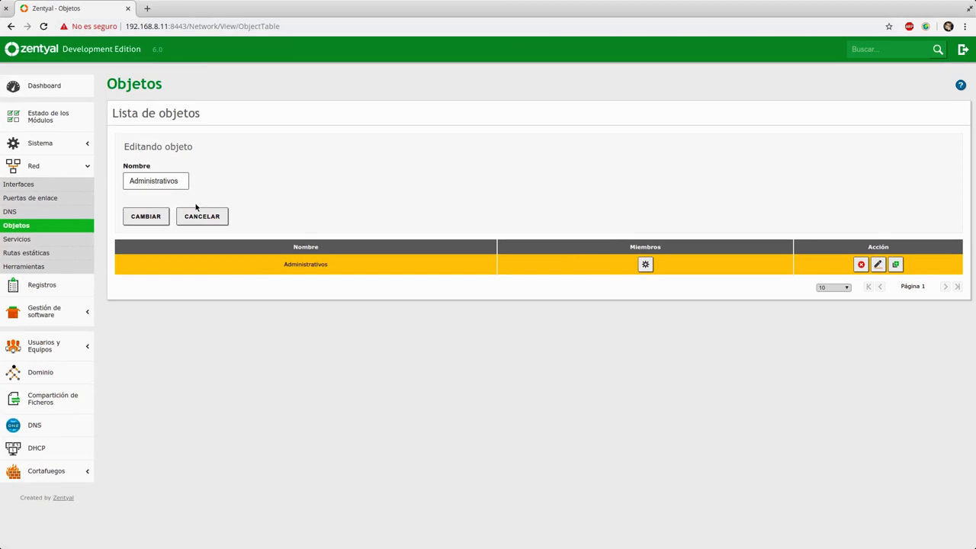
- Cancel editing the Administrativos object and go to Red > Servicios
left_click(219, 221)
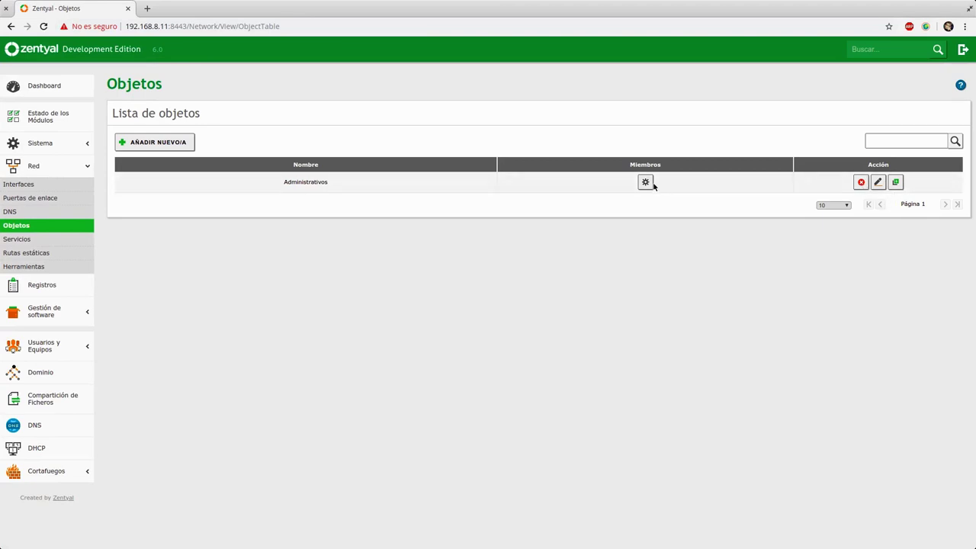
left_click(55, 241)
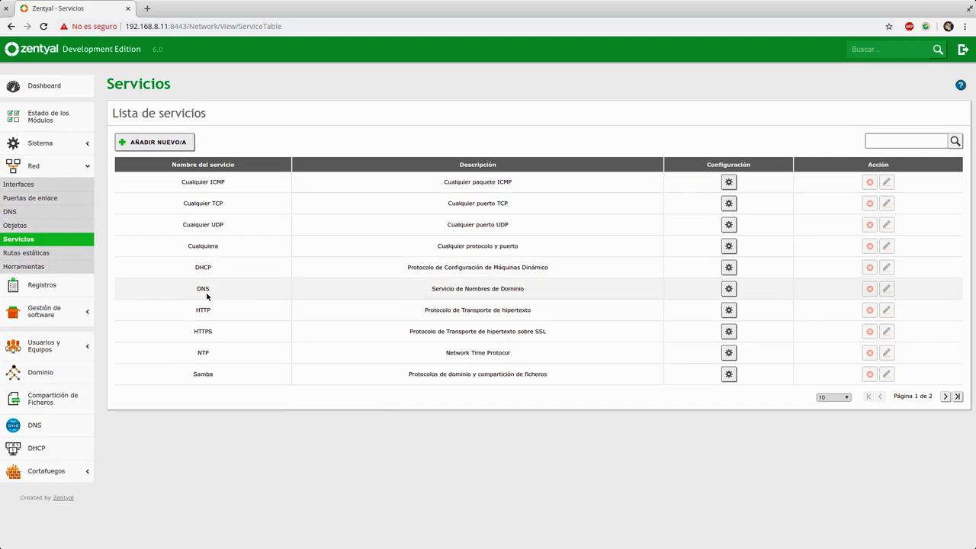
- Start a new service, then reload the Zentyal dashboard in the VirtualBox VM's Firefox
left_click(161, 142)
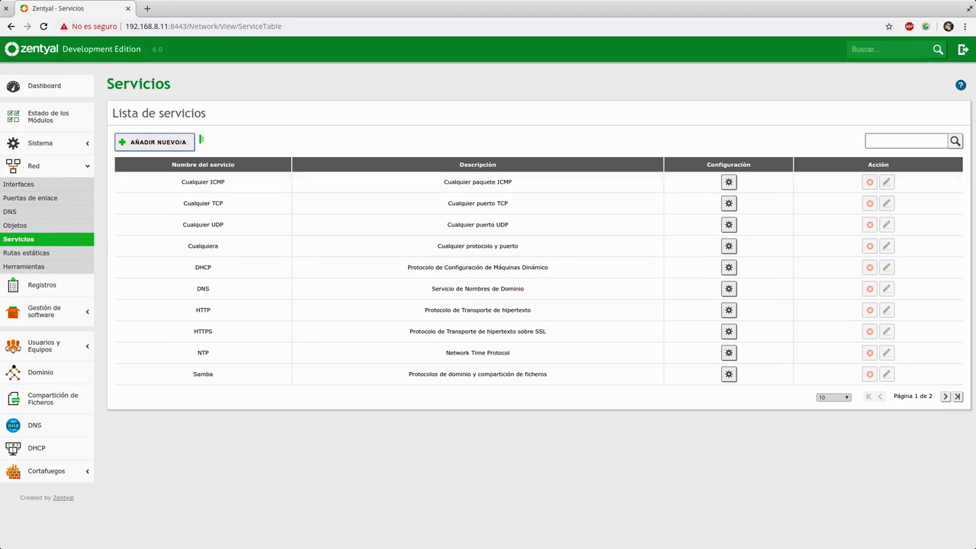
key("super")
left_click(399, 376)
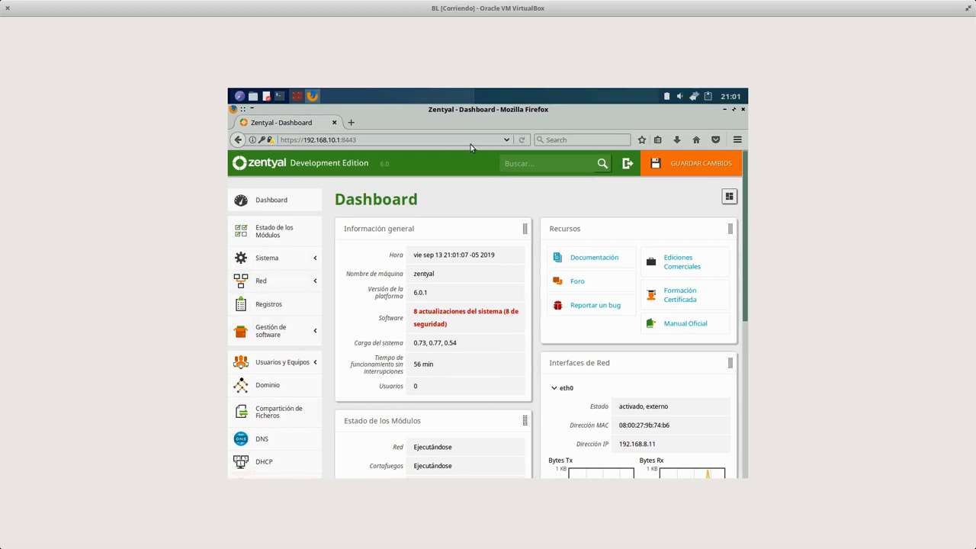
left_click(521, 141)
key("super")
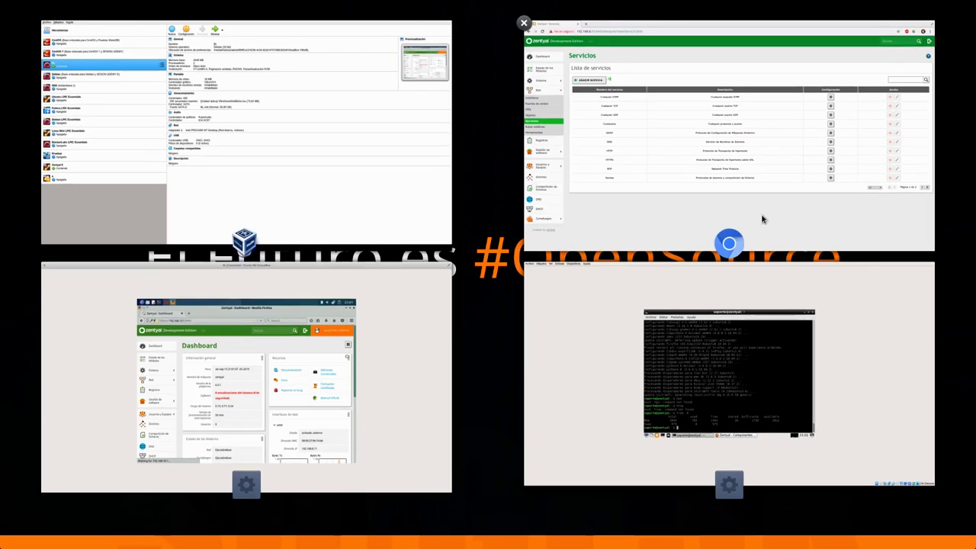
- Return to Chrome's Servicios page and select the empty service name and description fields
left_click(765, 226)
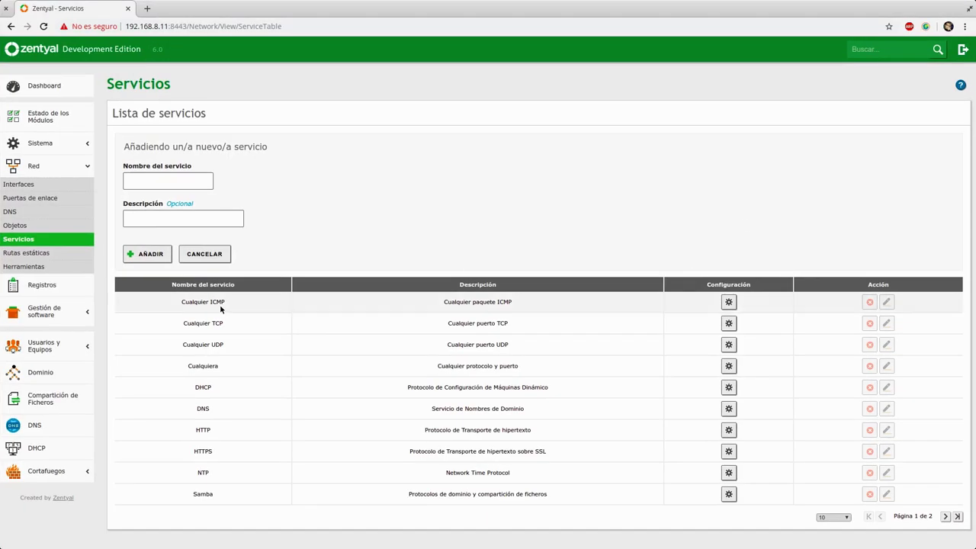
left_click(202, 183)
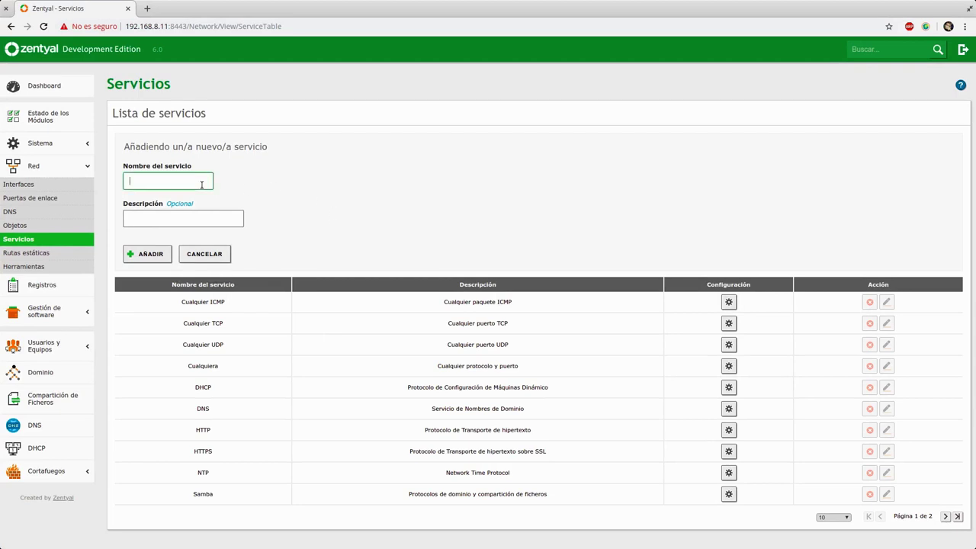
left_click(241, 225)
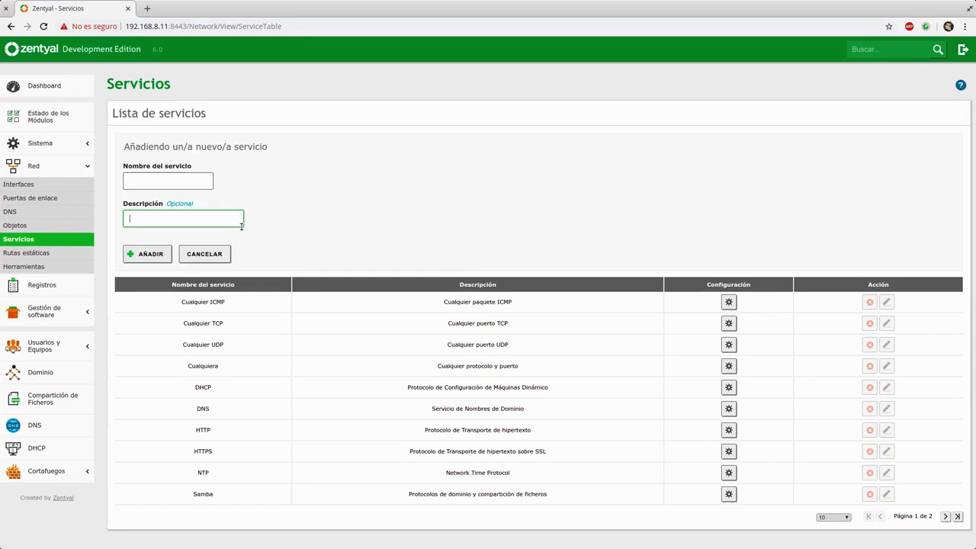
- In a new tab, search 'antecedentes policia' and open the Policía Nacional records site, then return to Zentyal
left_click(150, 9)
left_click(150, 9)
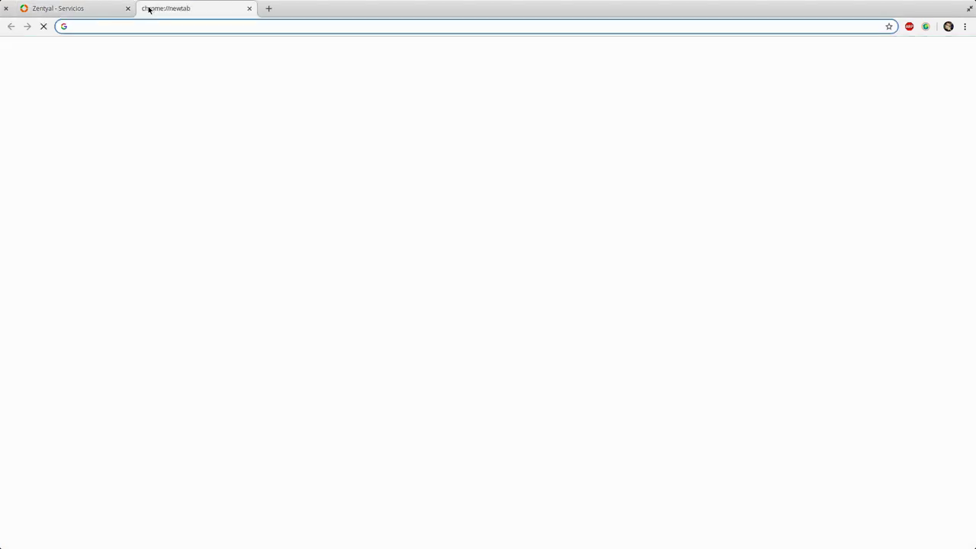
type("antecedentes policia")
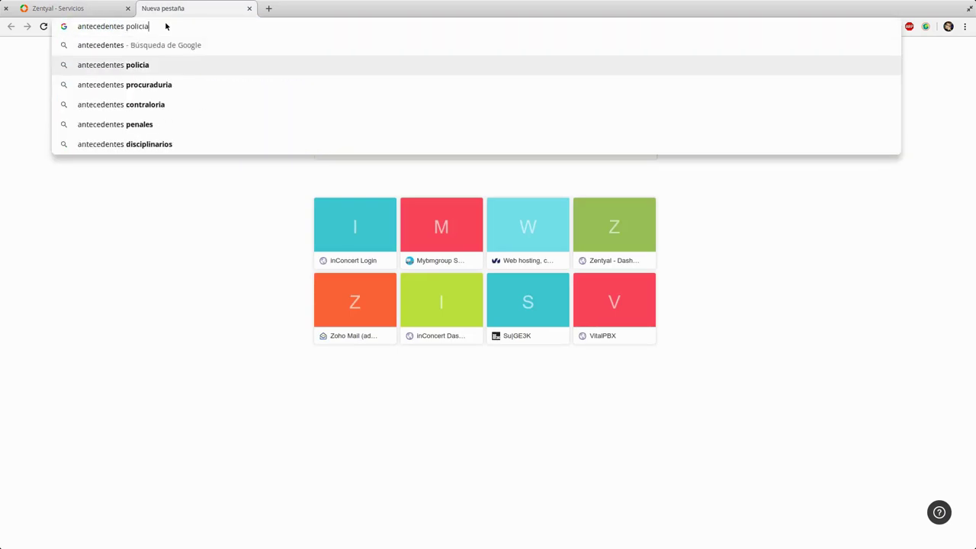
key("Return")
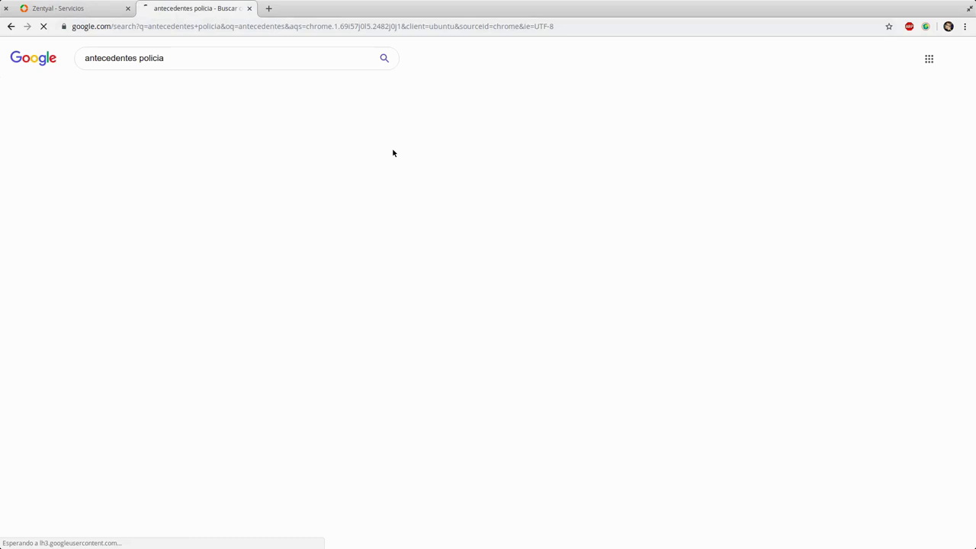
left_click(246, 131)
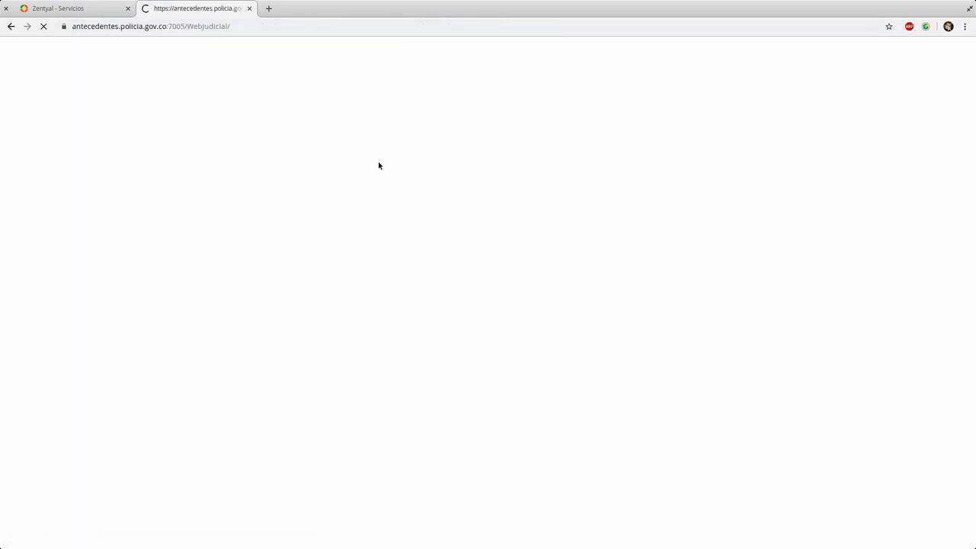
left_click(94, 12)
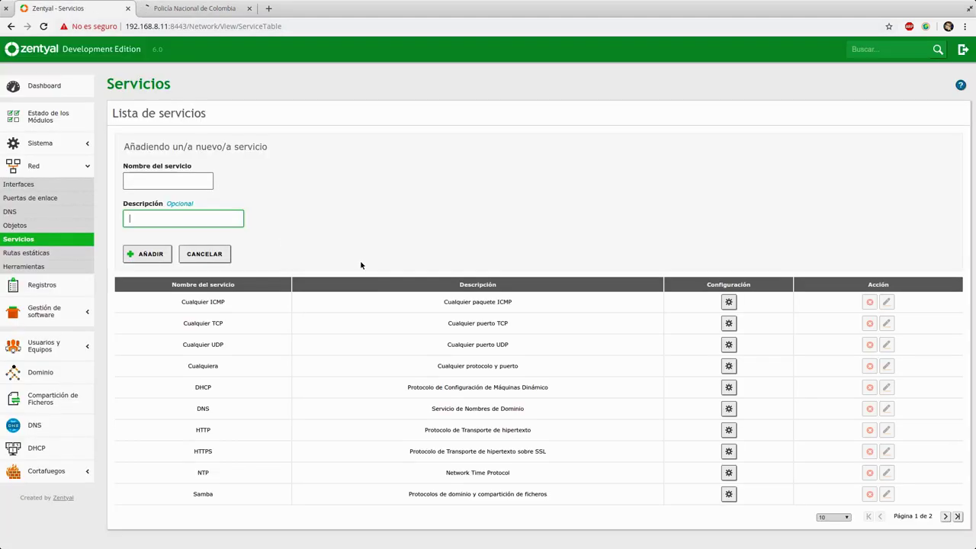
left_click(176, 8)
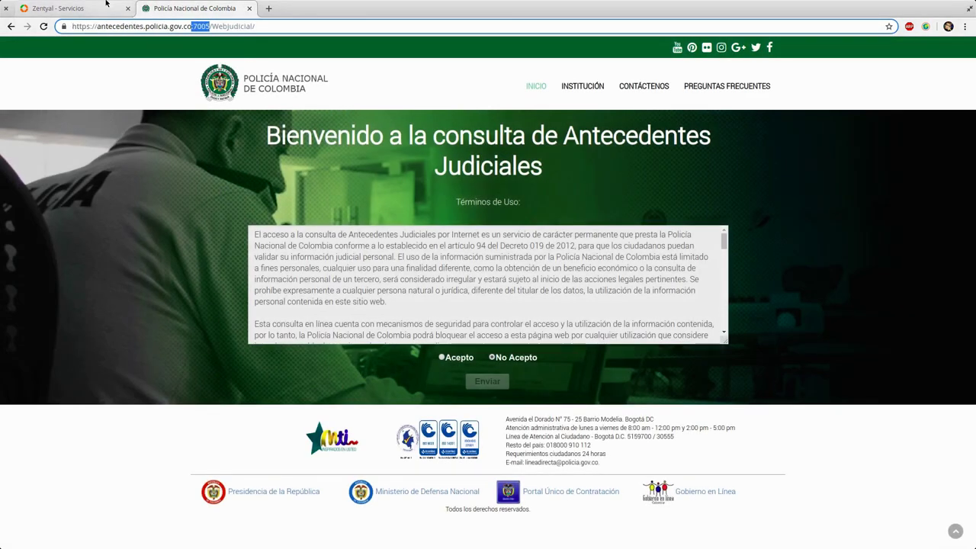
left_click(96, 6)
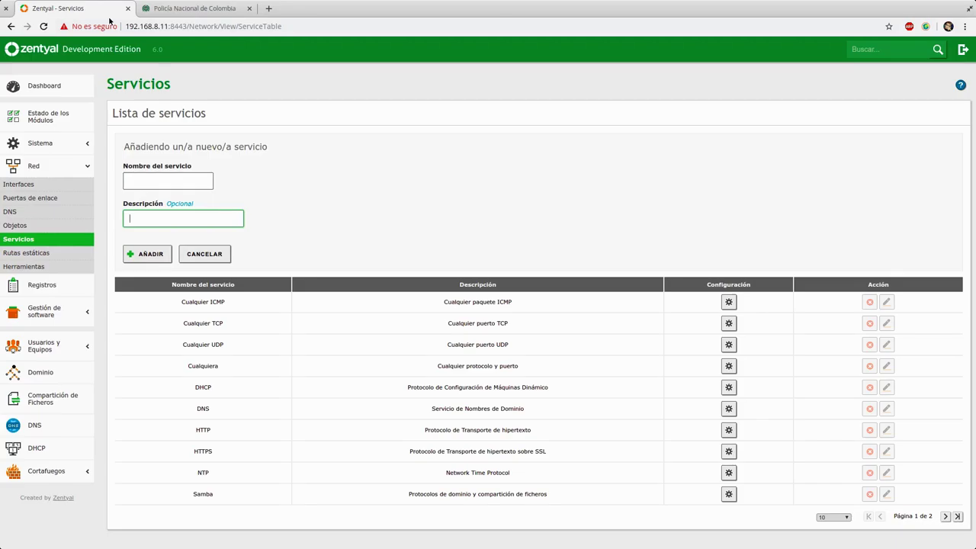
- Cancel the unnamed new service form
left_click(168, 176)
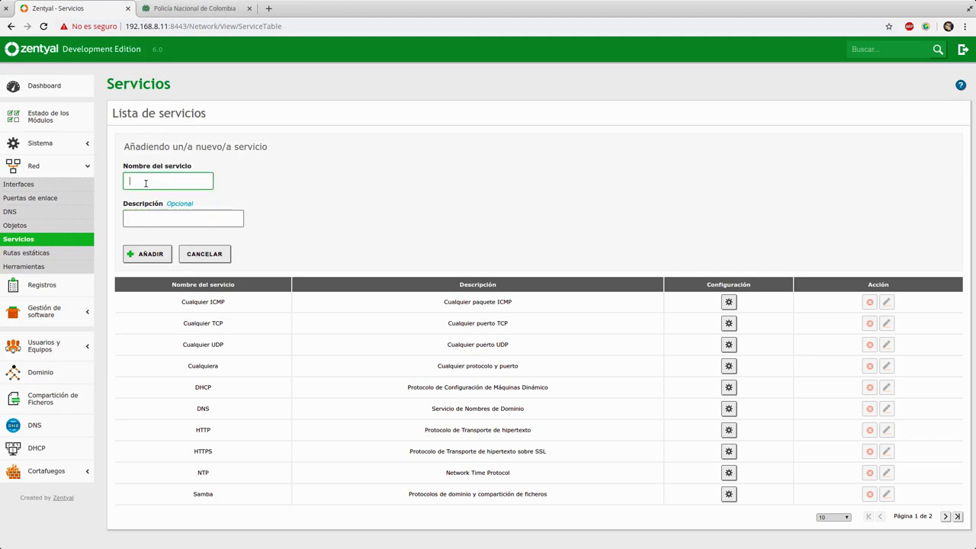
left_click(124, 221)
left_click(221, 252)
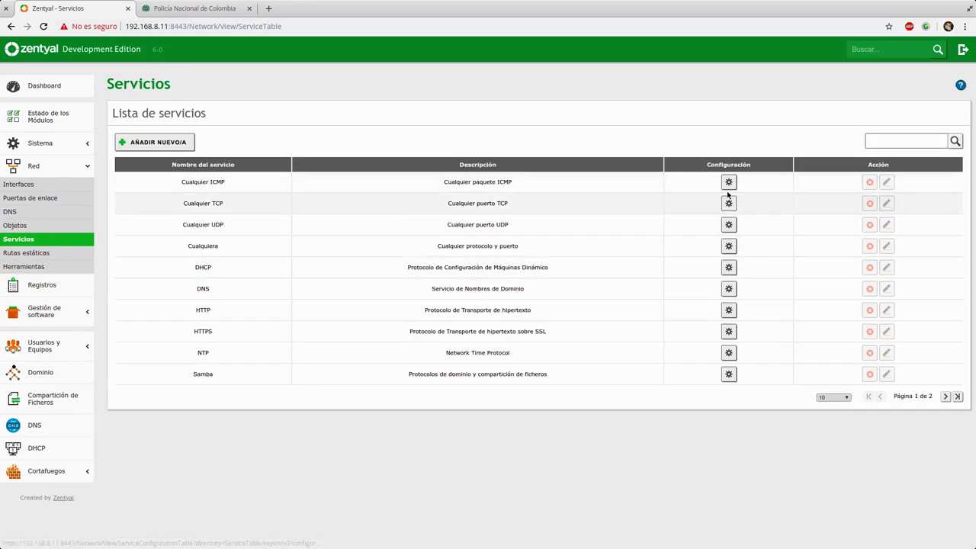
- Inspect the Cualquier TCP service, then start a new port entry in HTTP's configuration
left_click_drag(429, 205, 581, 211)
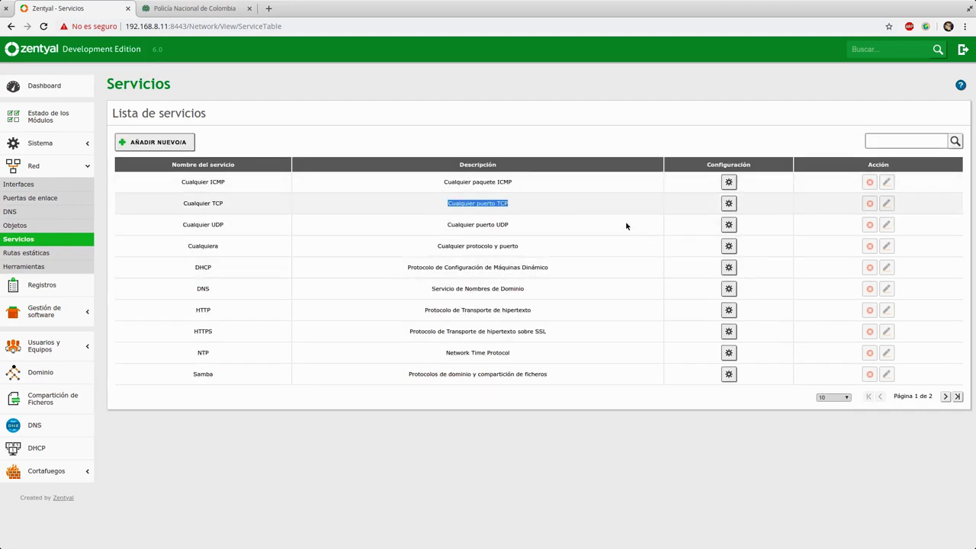
left_click(729, 204)
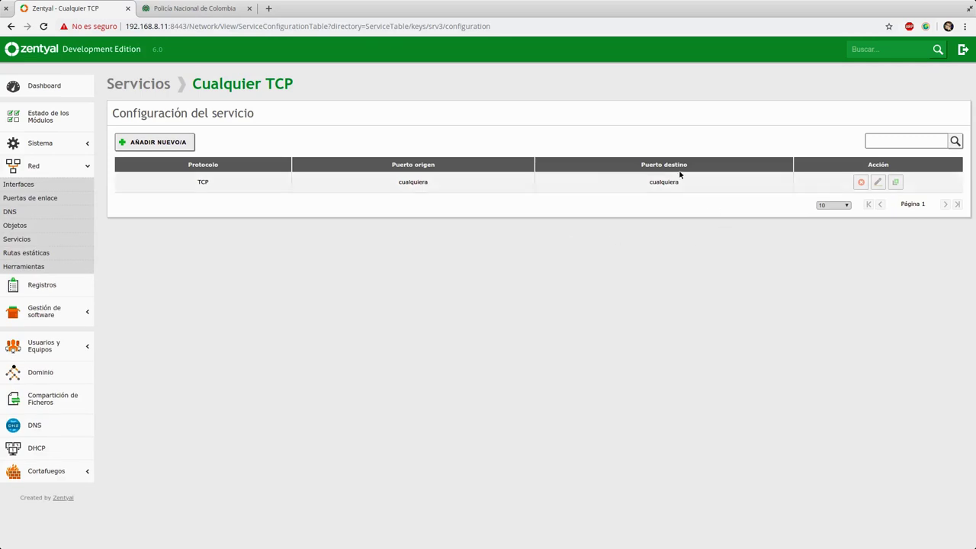
left_click(141, 84)
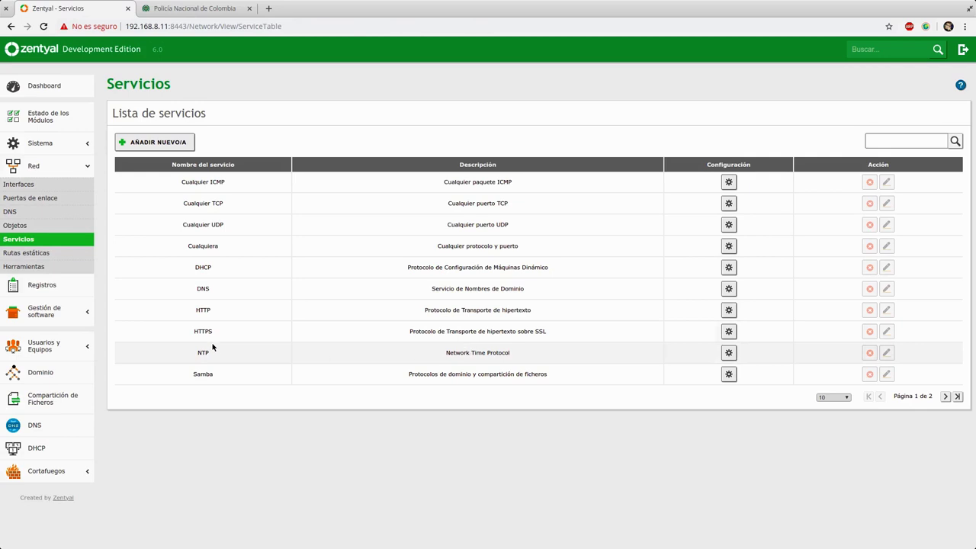
left_click(728, 310)
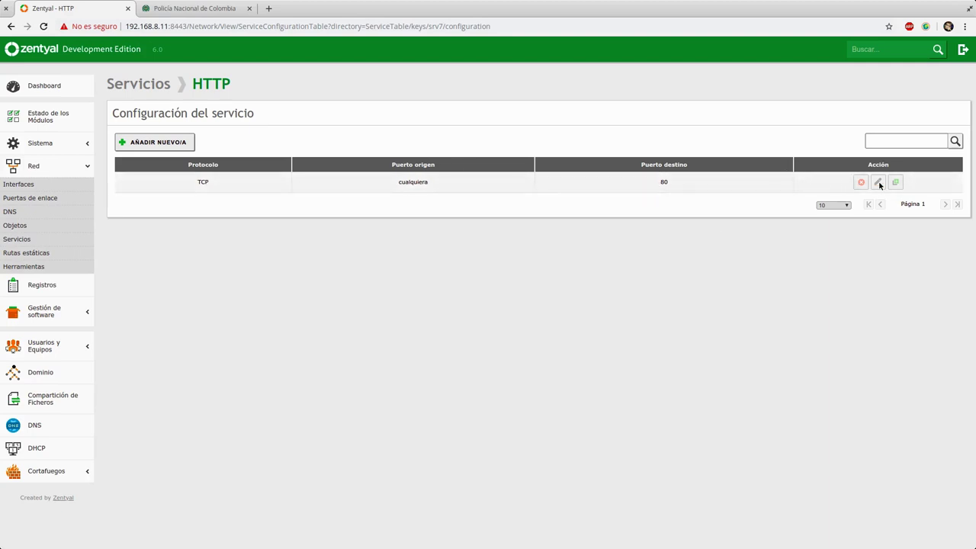
left_click(172, 145)
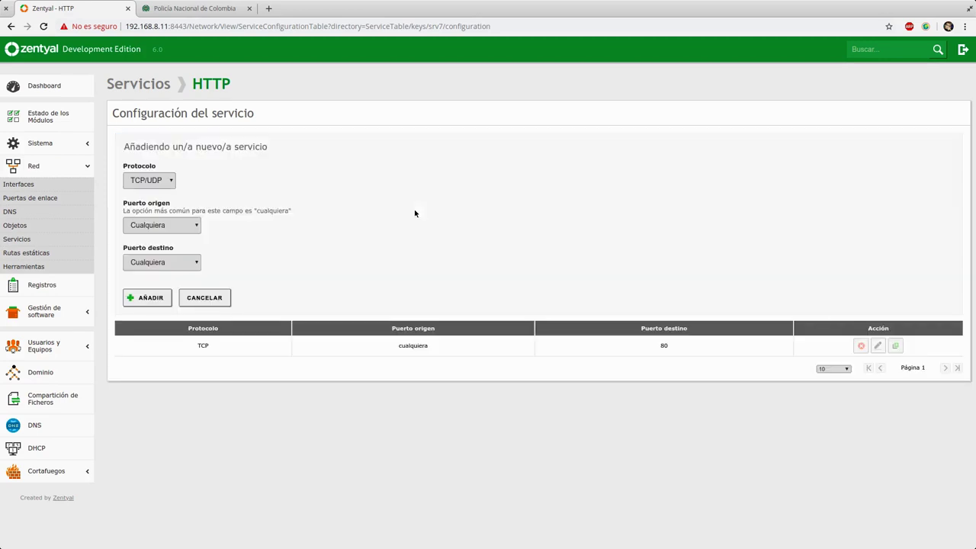
- Add a TCP/UDP entry, any source port to destination port 8080, to HTTP, then request saving
left_click(160, 264)
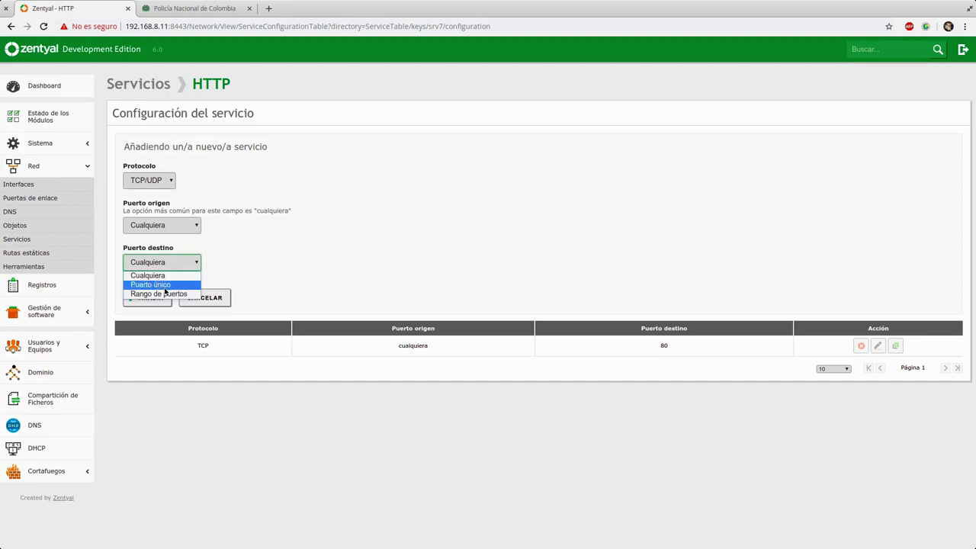
left_click(183, 285)
left_click(216, 263)
type("88")
type("8080")
left_click(190, 229)
left_click(165, 193)
left_click(161, 180)
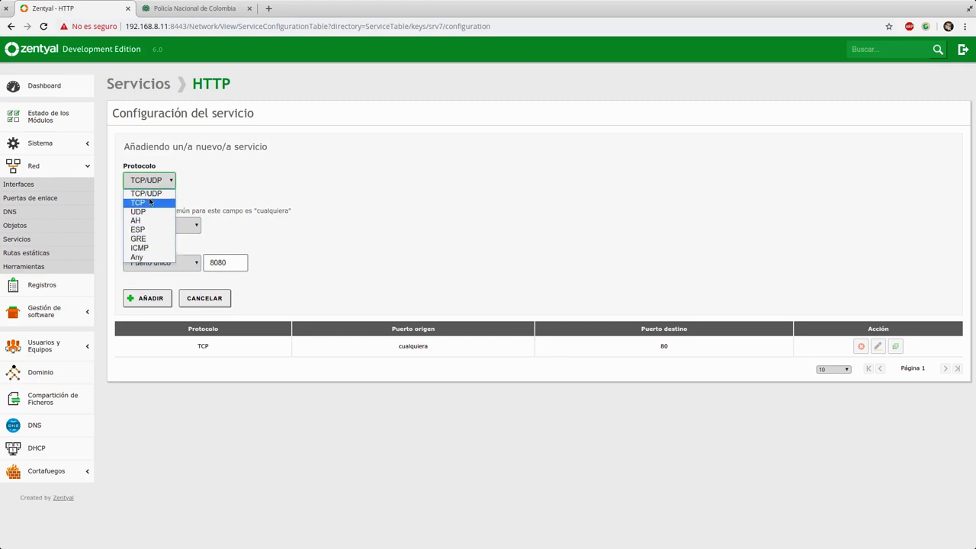
left_click(147, 193)
left_click(147, 298)
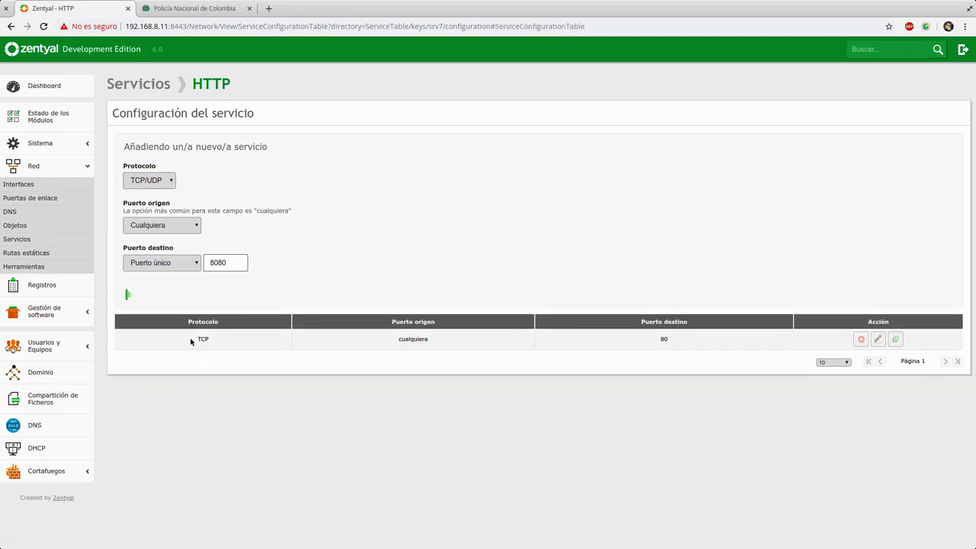
left_click_drag(196, 338, 208, 338)
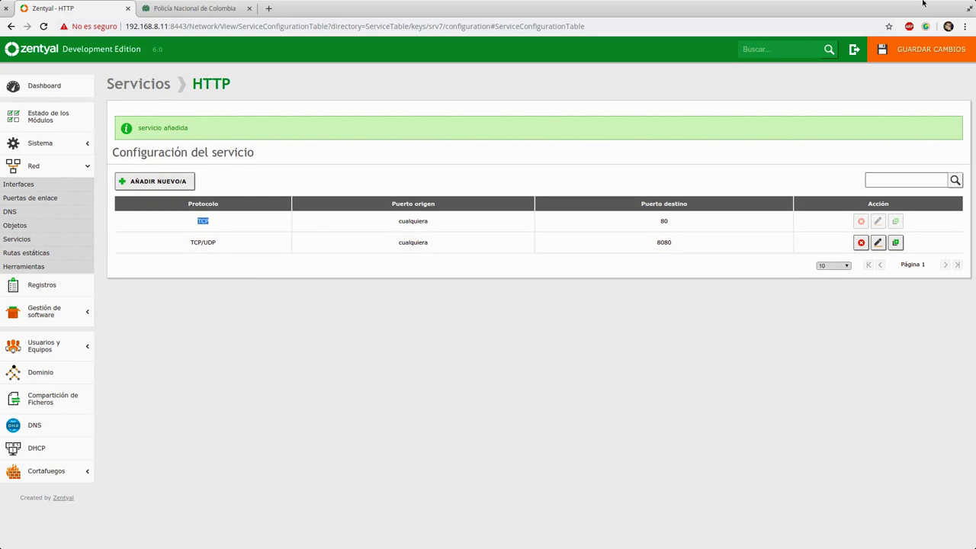
left_click(923, 49)
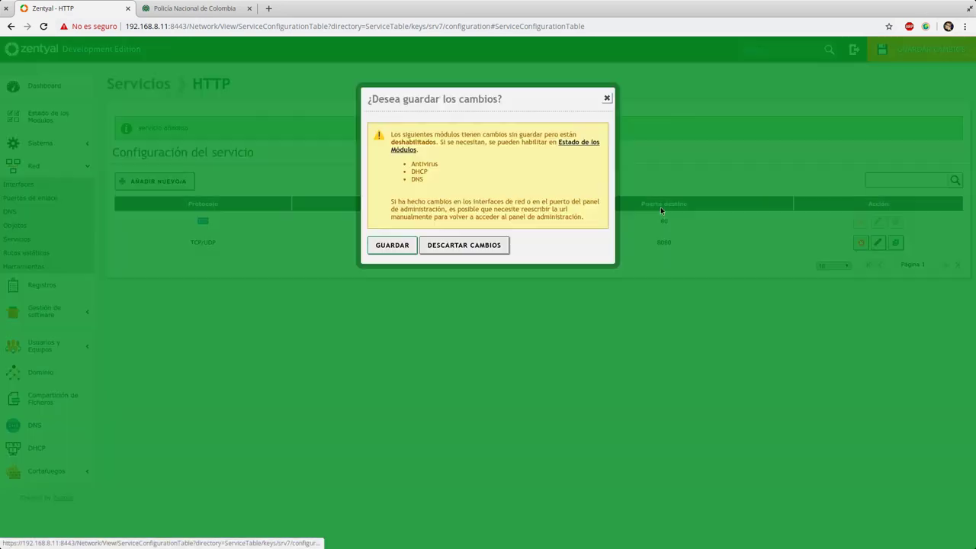
- Confirm saving, close the police records tab, acknowledge 'Cambios guardados', and go to Rutas estáticas
left_click(393, 243)
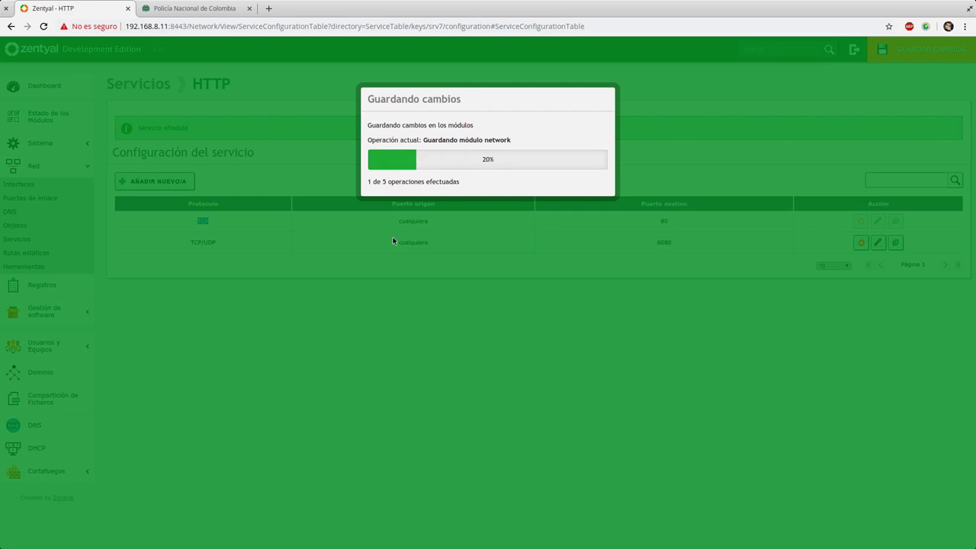
left_click(254, 8)
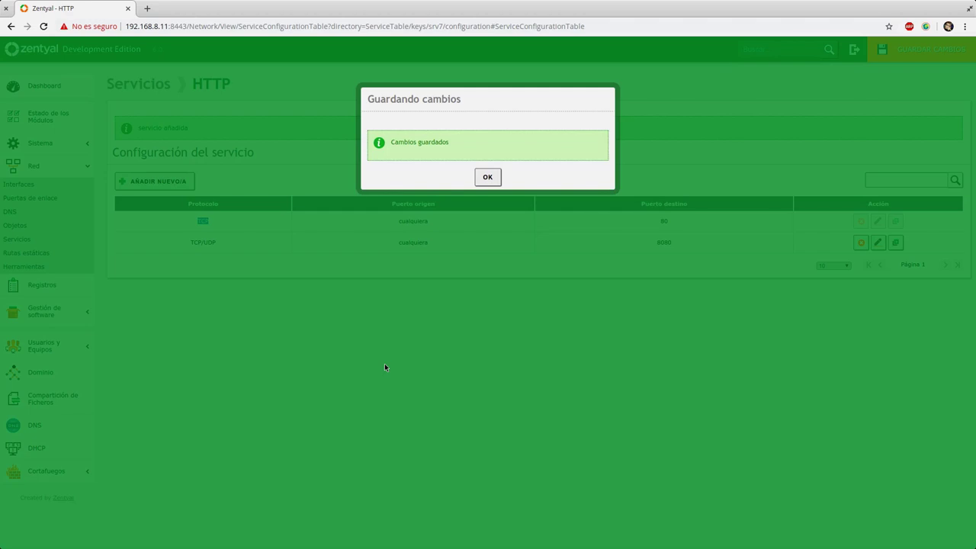
left_click(494, 177)
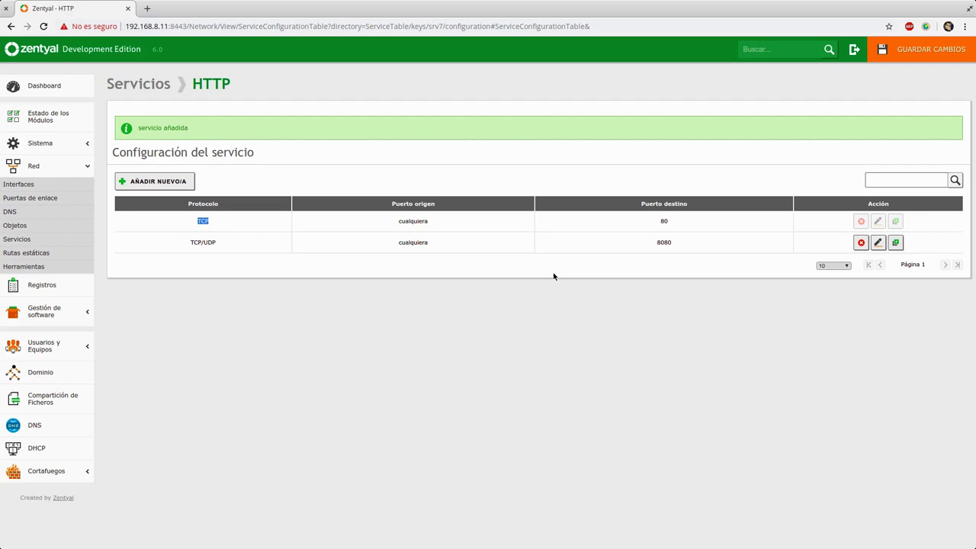
left_click(557, 269)
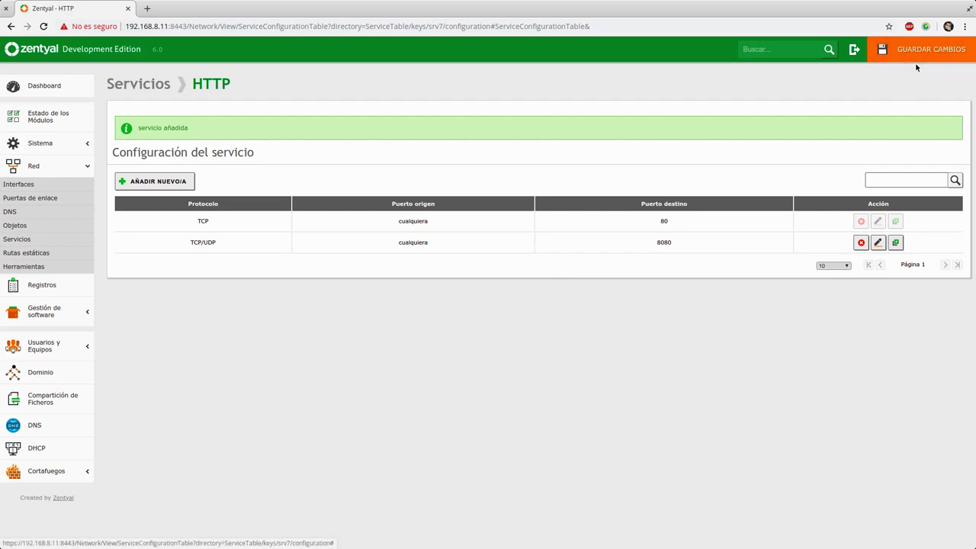
left_click(39, 253)
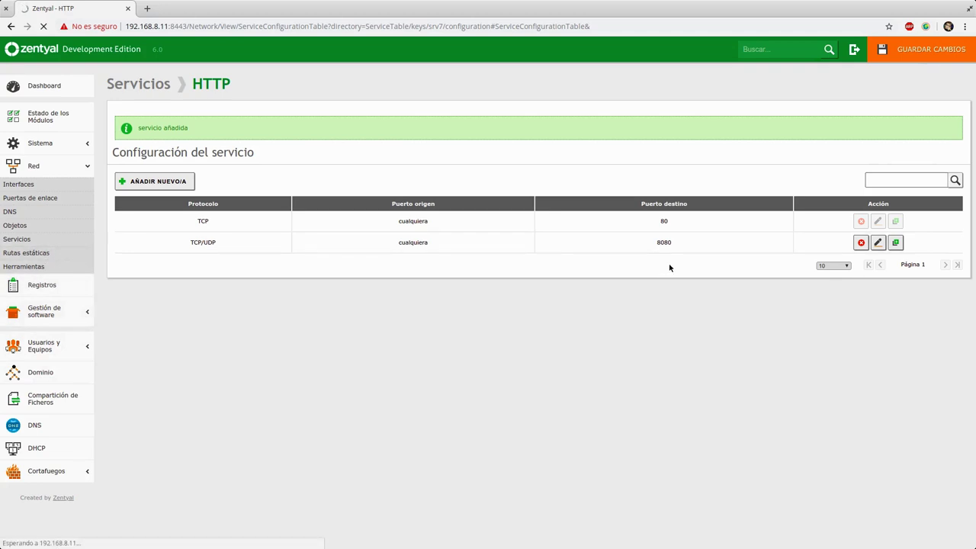
key("super")
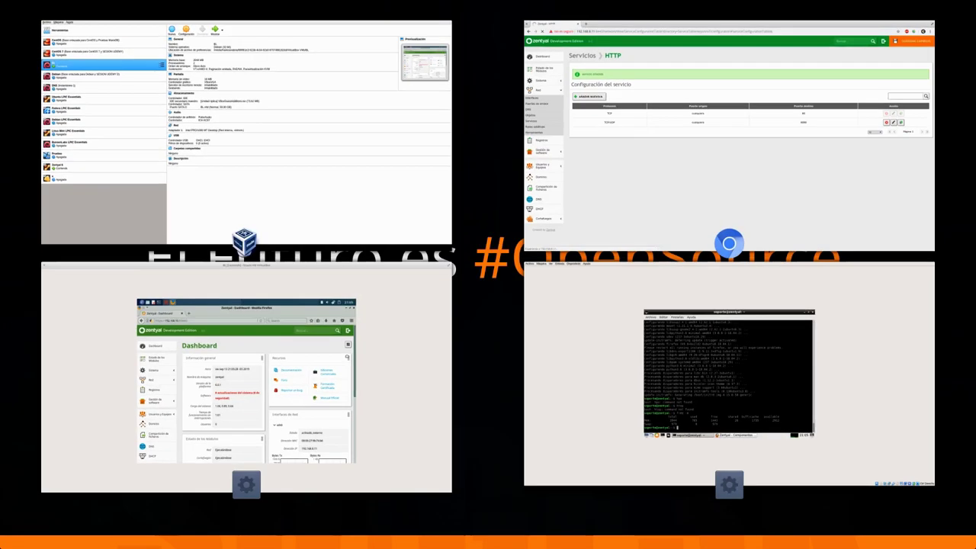
- In the VirtualBox guest's browser, open Red > Rutas estáticas
left_click(308, 409)
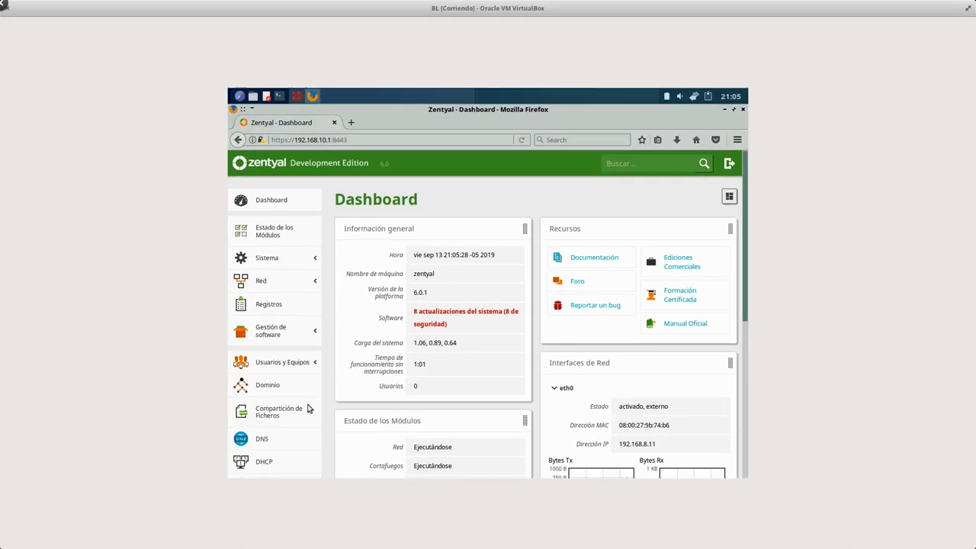
left_click(259, 288)
left_click(254, 370)
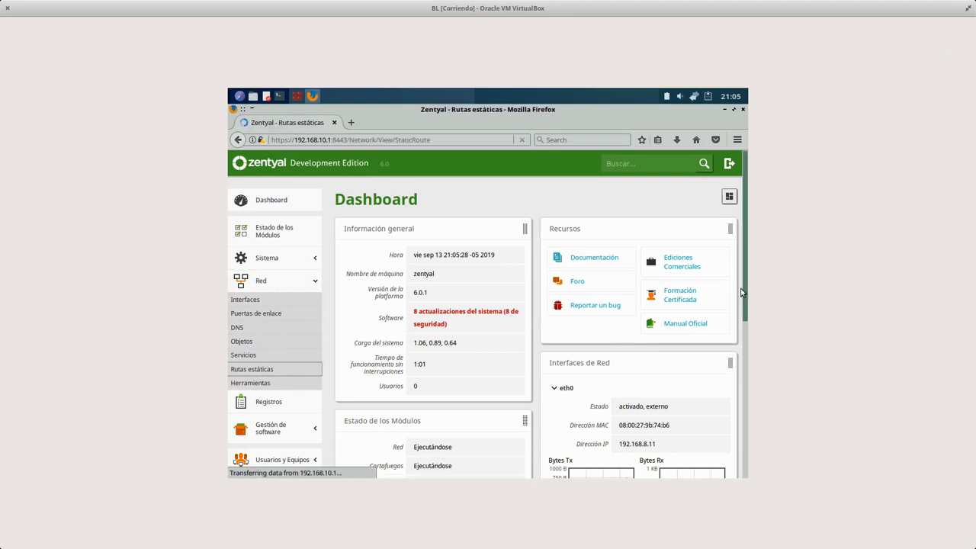
key("super")
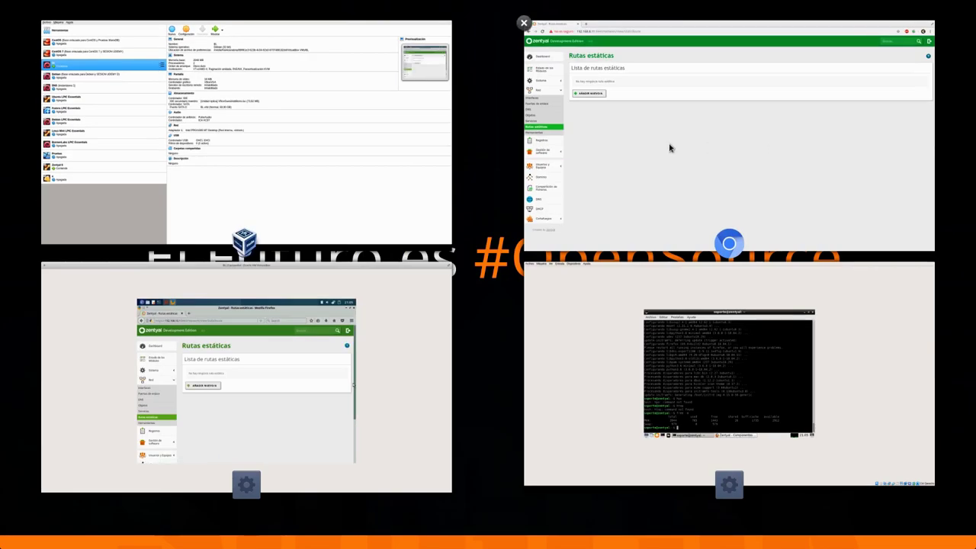
left_click(670, 147)
key("super")
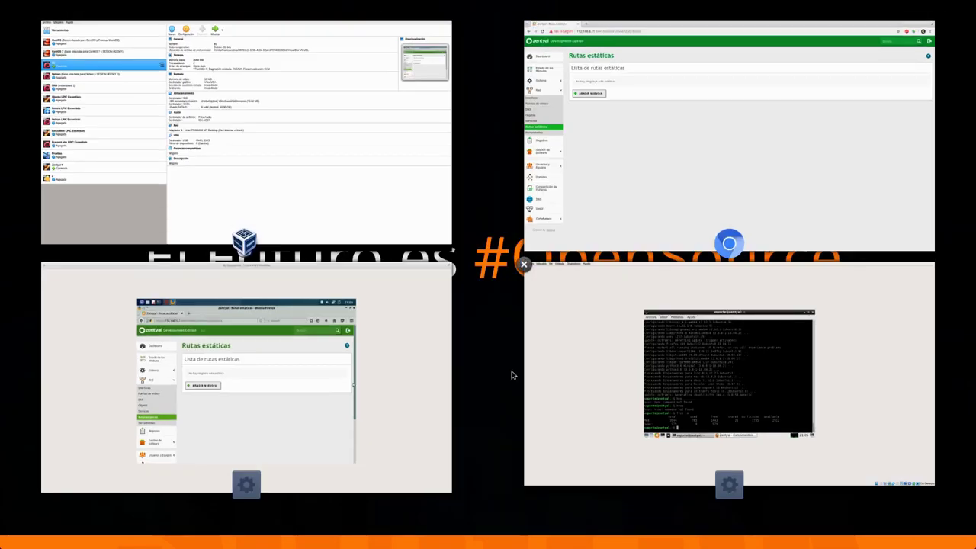
left_click(359, 336)
- Open and cancel the new static route form twice, then go to Red > Herramientas
left_click(390, 294)
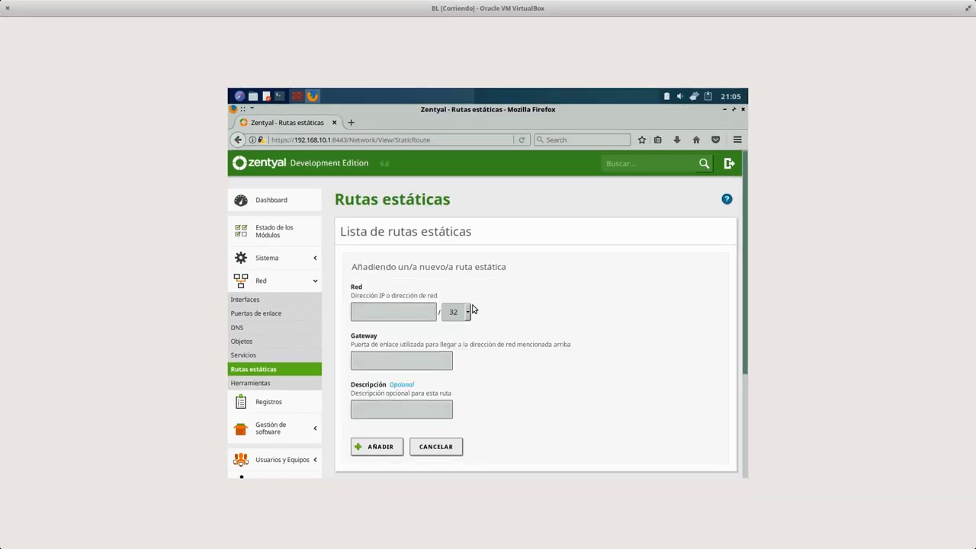
left_click(405, 308)
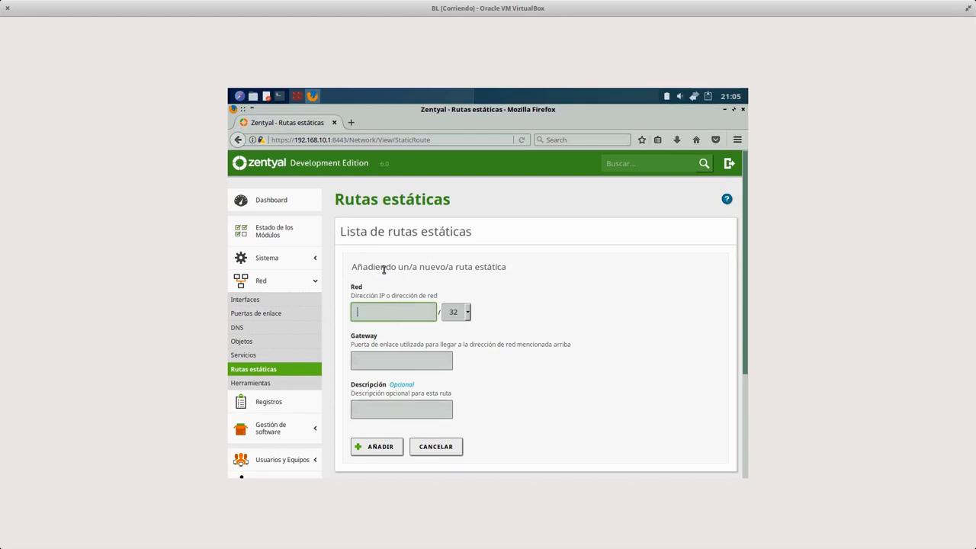
left_click(381, 356)
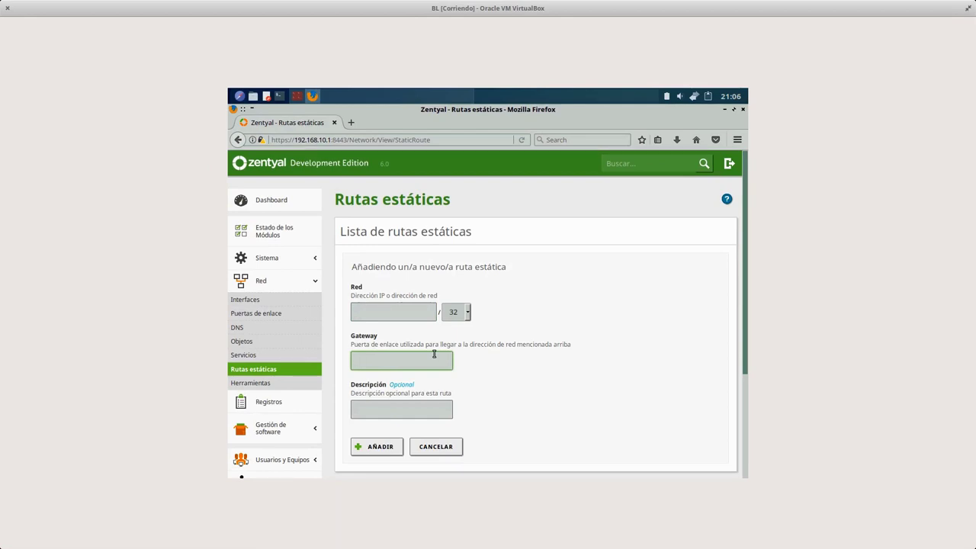
left_click(423, 305)
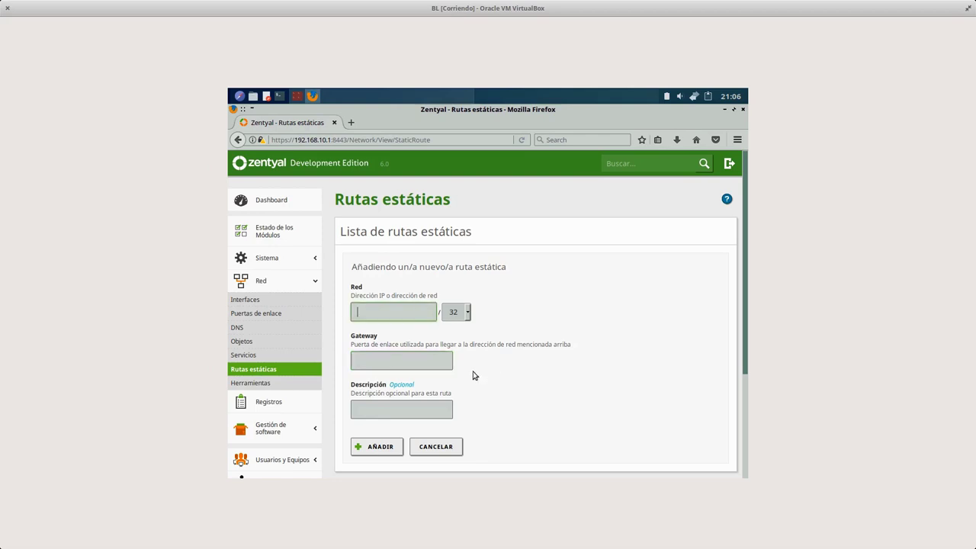
left_click(440, 451)
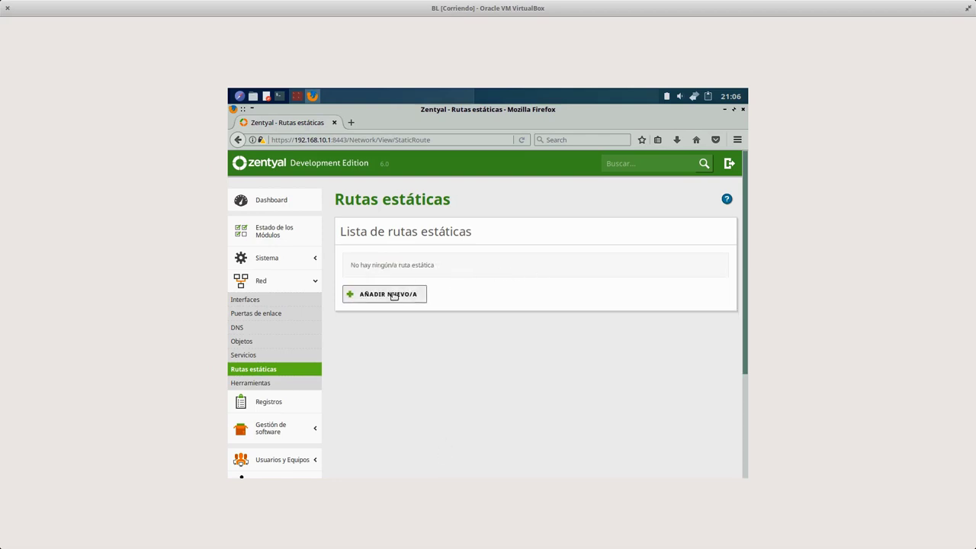
left_click(397, 296)
left_click(441, 451)
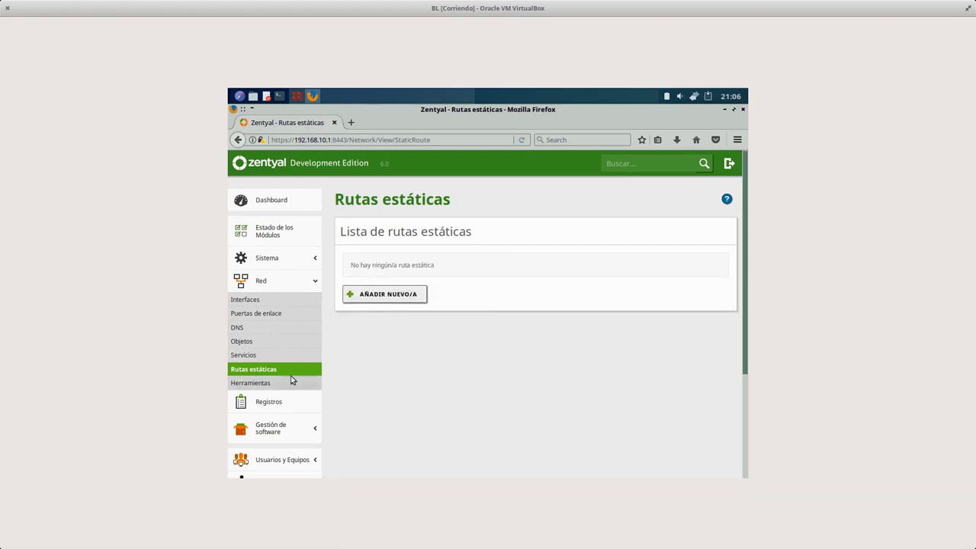
left_click(239, 383)
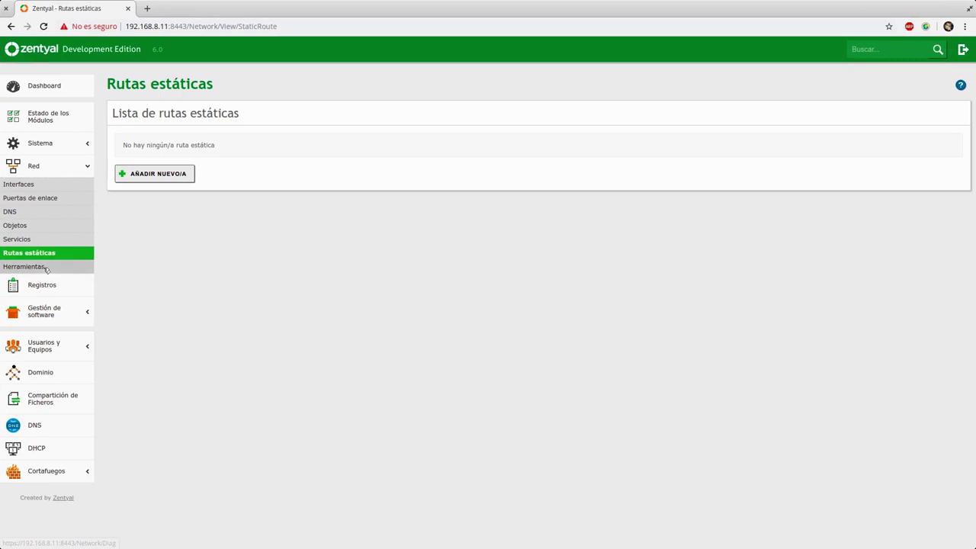
- Ping 192.168.10.2 from Red > Herramientas and check the output: 3 of 3 packets received
left_click(27, 266)
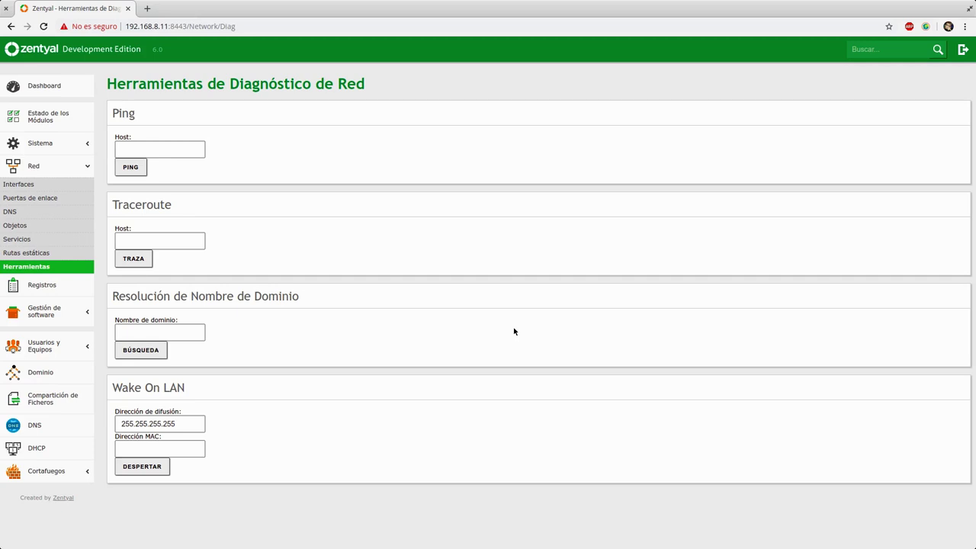
left_click(180, 151)
type("192.168.10.1")
key("BackSpace")
type("2")
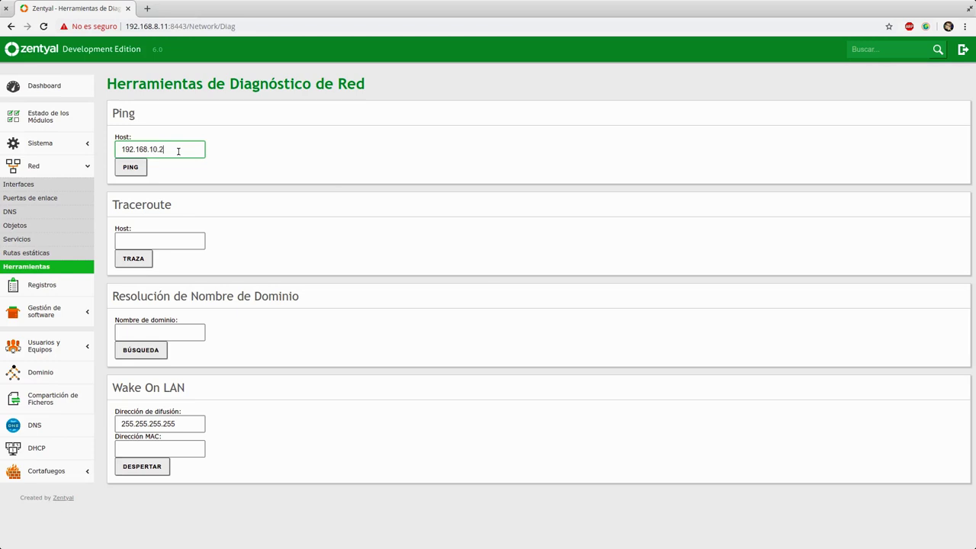
left_click(147, 167)
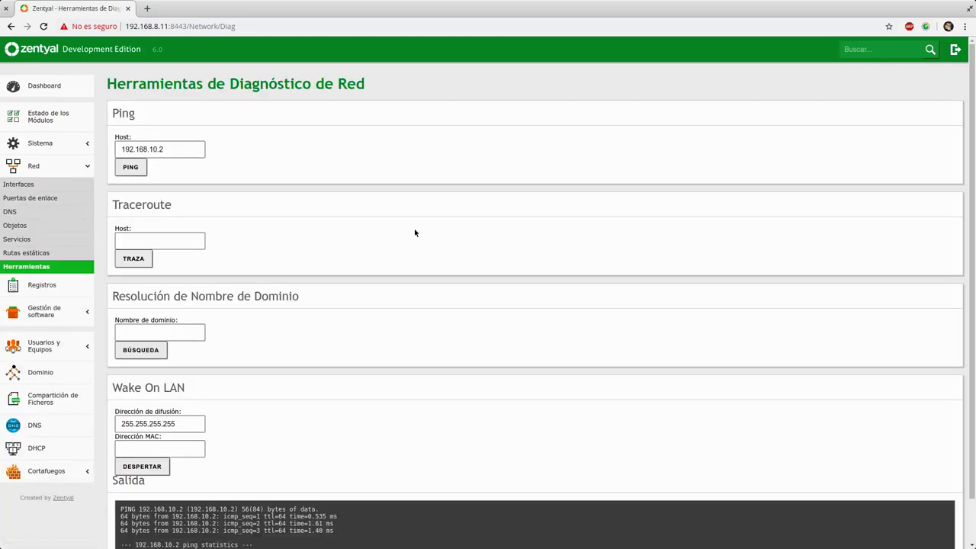
scroll(403, 272, "down", 1)
left_click_drag(122, 464, 343, 478)
left_click(370, 480)
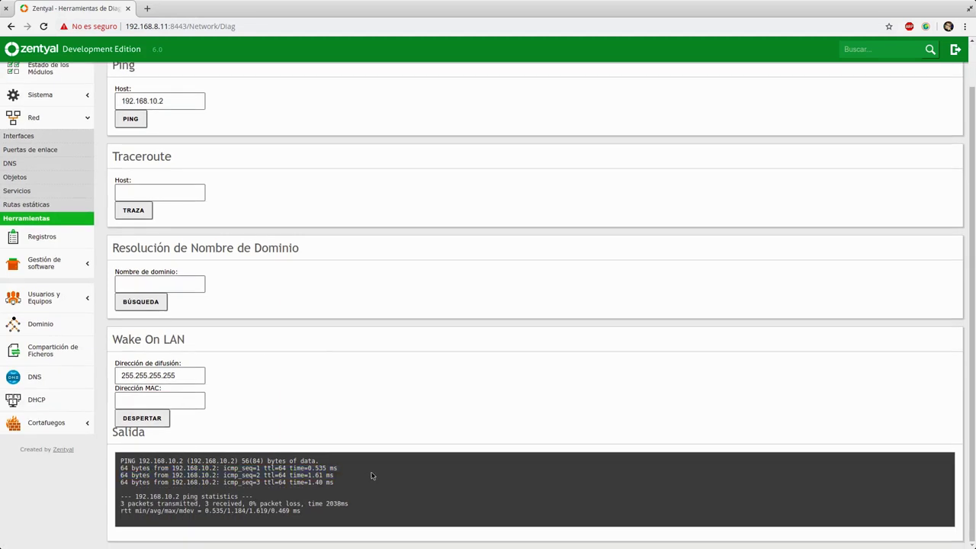